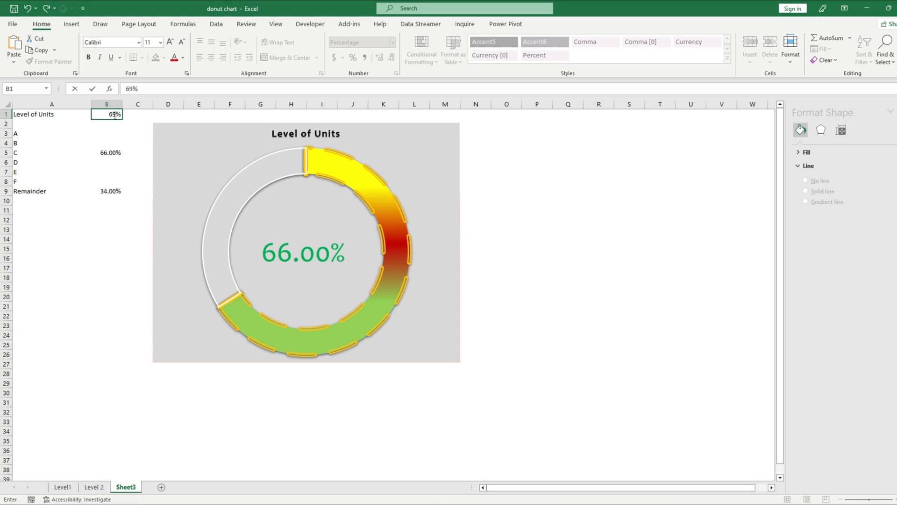
- Test the donut chart by setting the Level of Units in B1 to 69%, 72% and 76% in turn
key("Return")
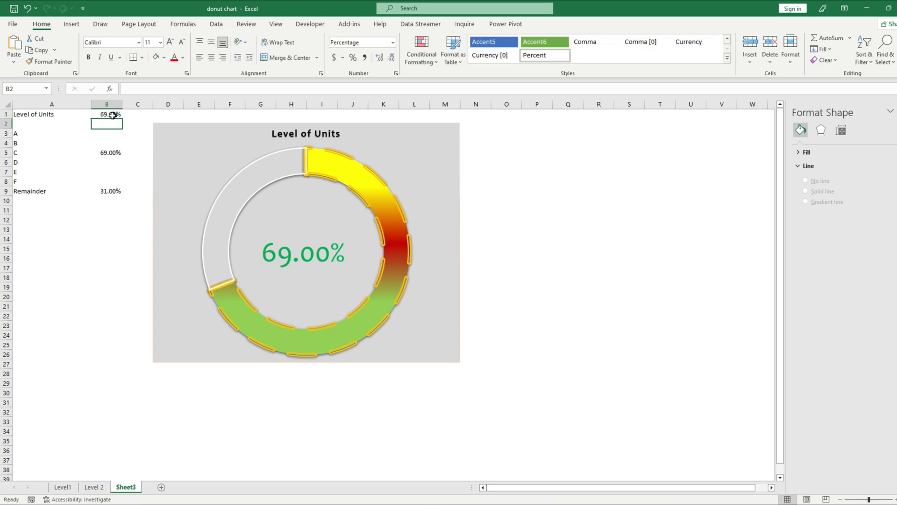
left_click(109, 113)
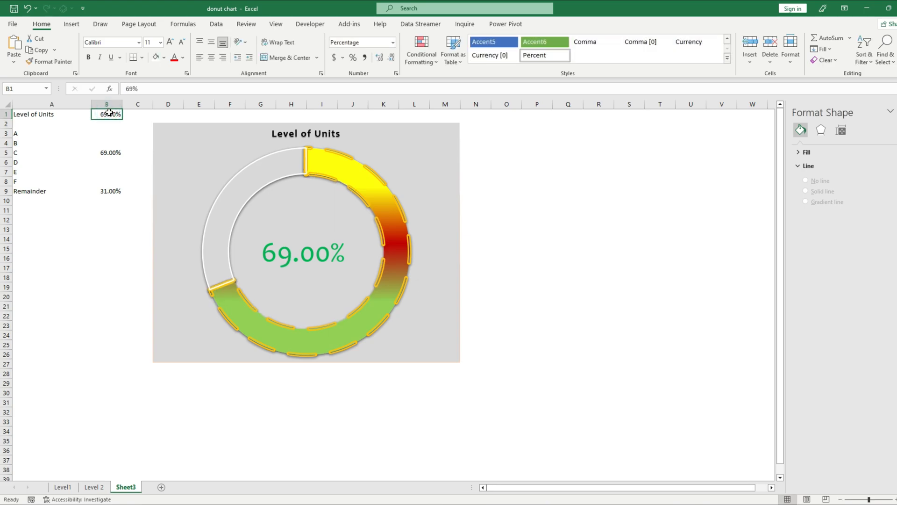
type("72")
key("Return")
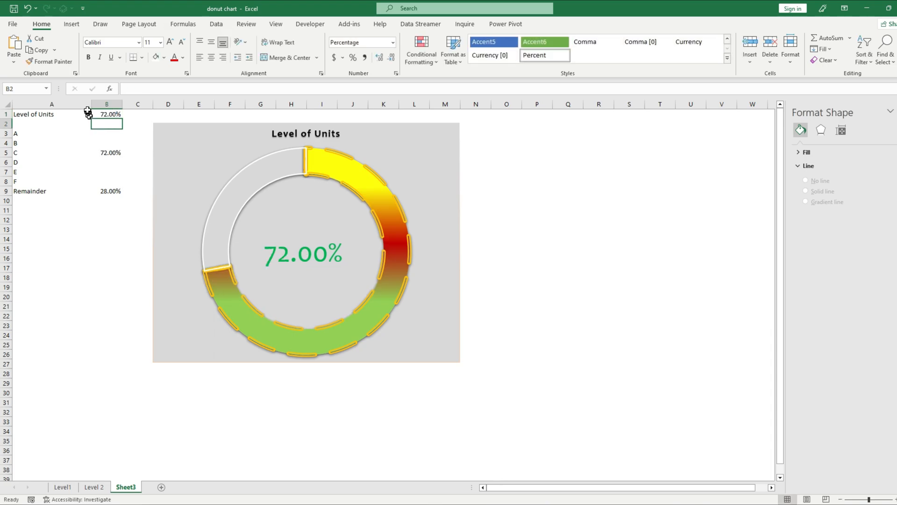
left_click(105, 114)
type("76")
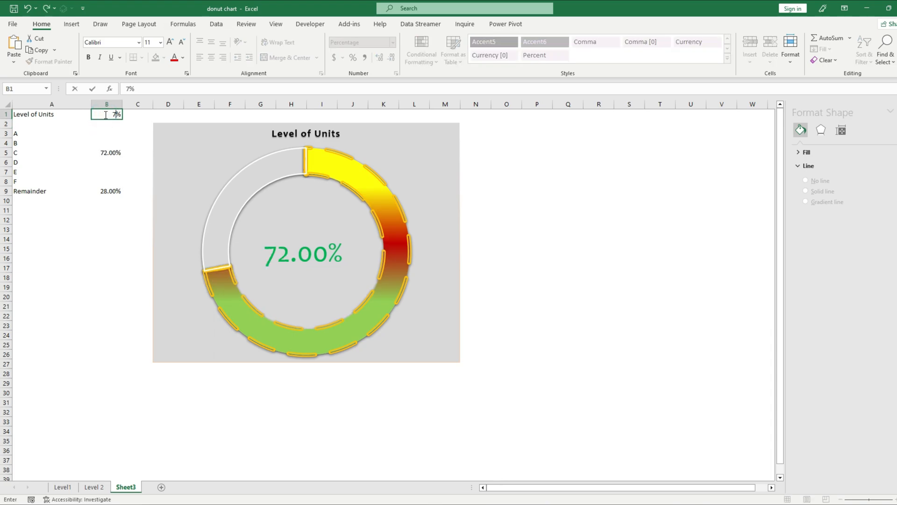
key("Return")
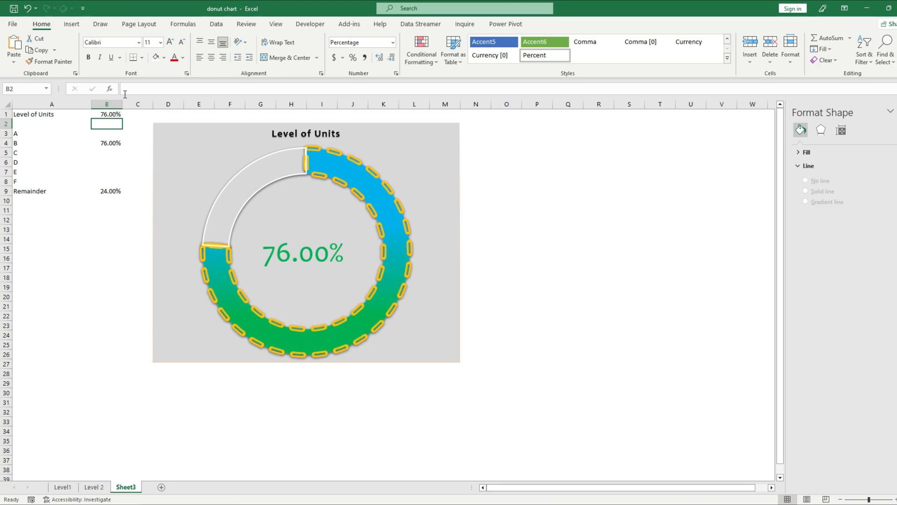
- Test the donut chart with higher Level of Units values in B1, entering 84% and 87%
left_click(109, 113)
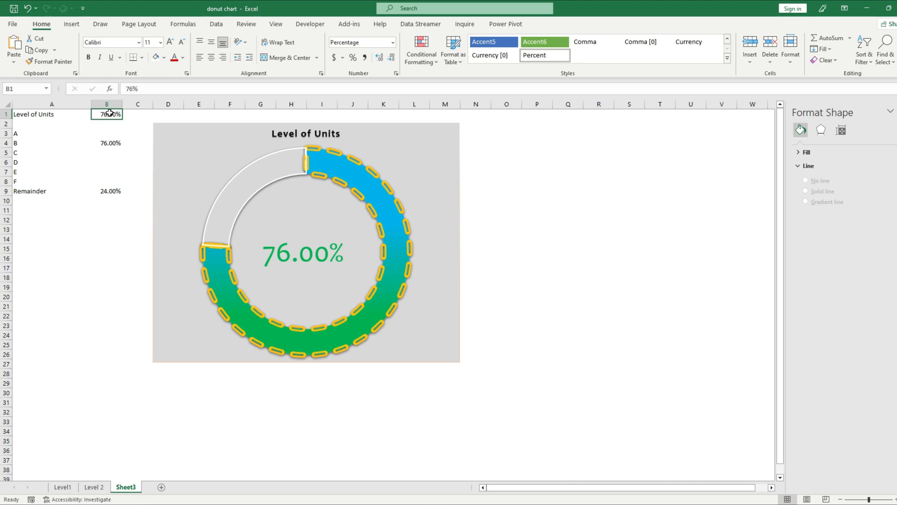
type("84")
key("Return")
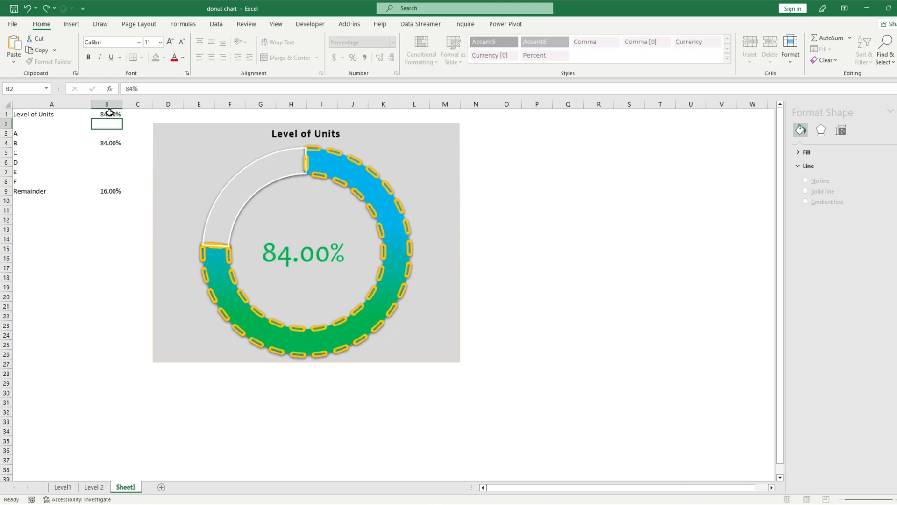
left_click(108, 113)
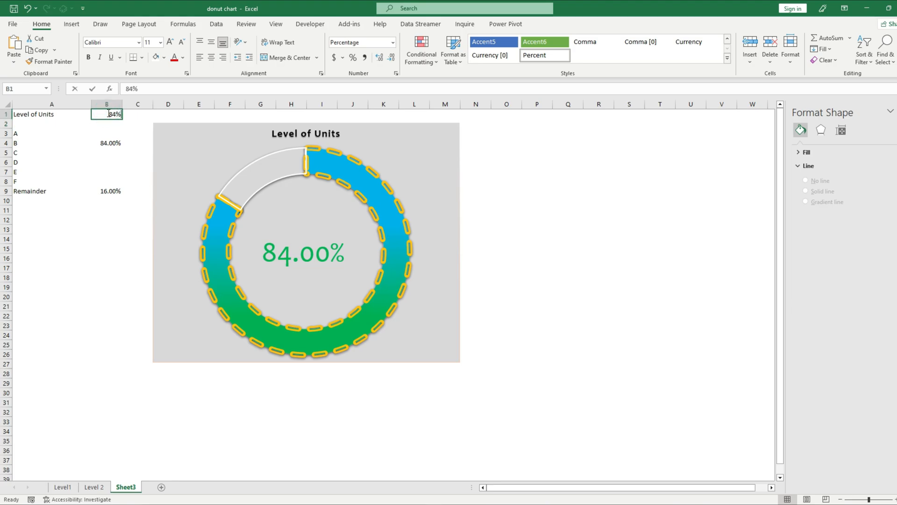
type("87")
key("Return")
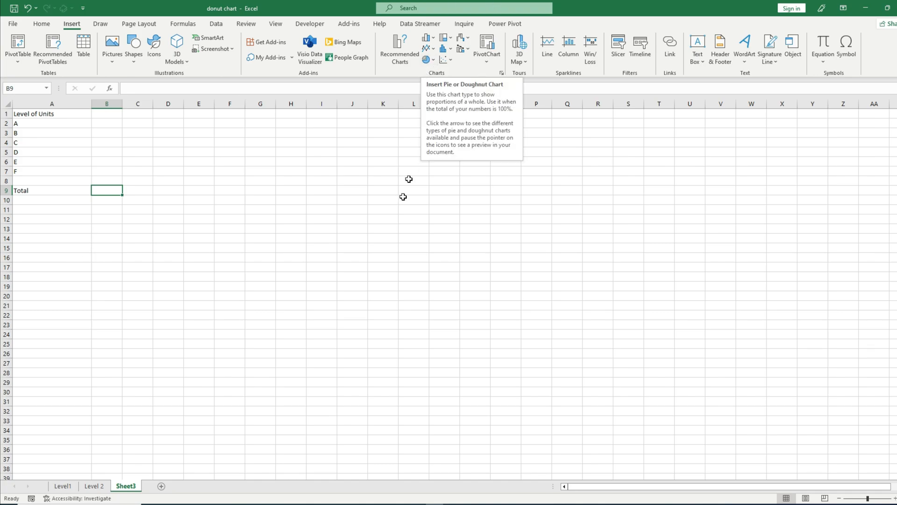
- Enter 85% as the Level of Units value in cell B1
left_click(107, 114)
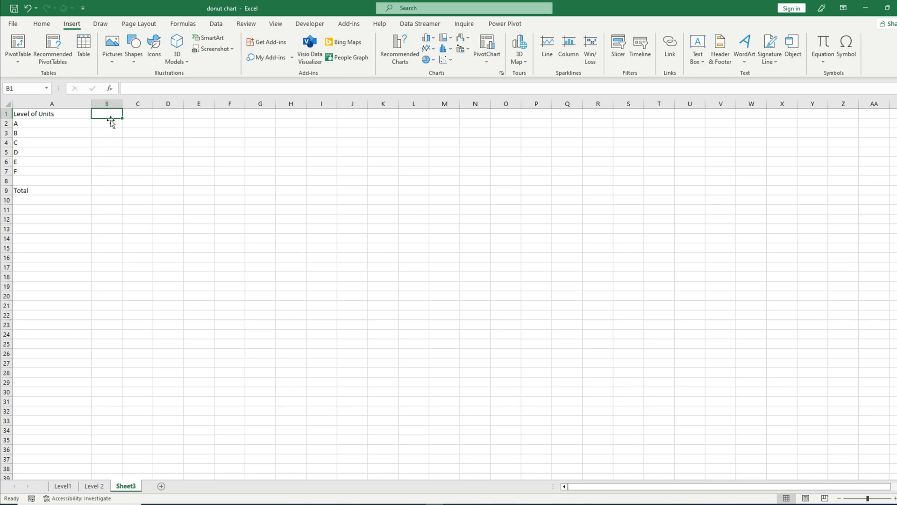
left_click(76, 114)
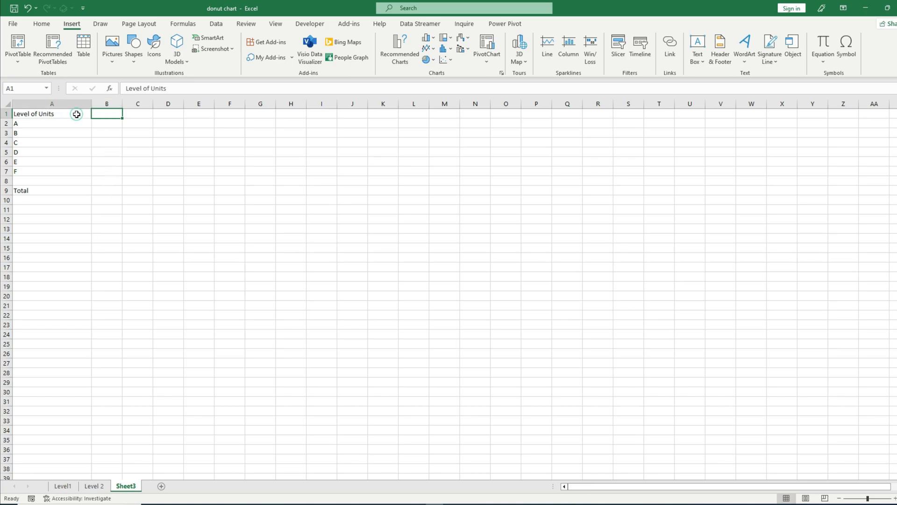
left_click(112, 115)
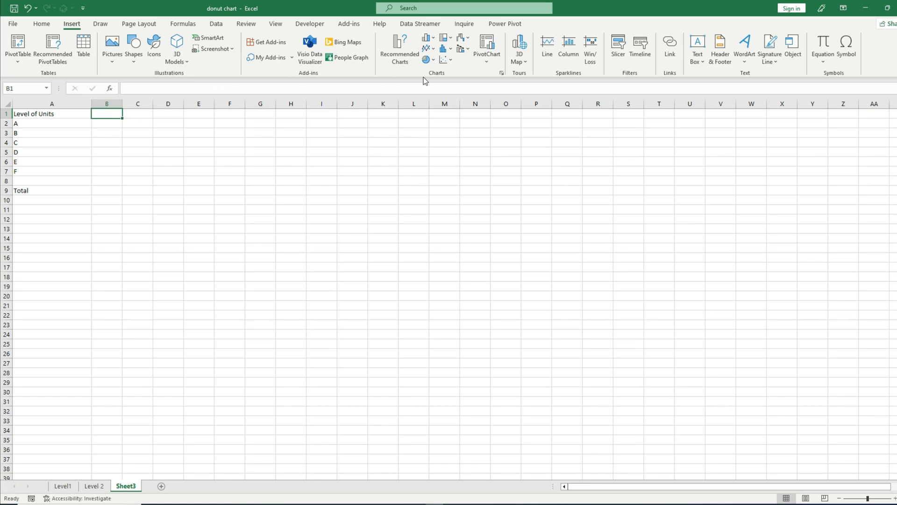
type("85%")
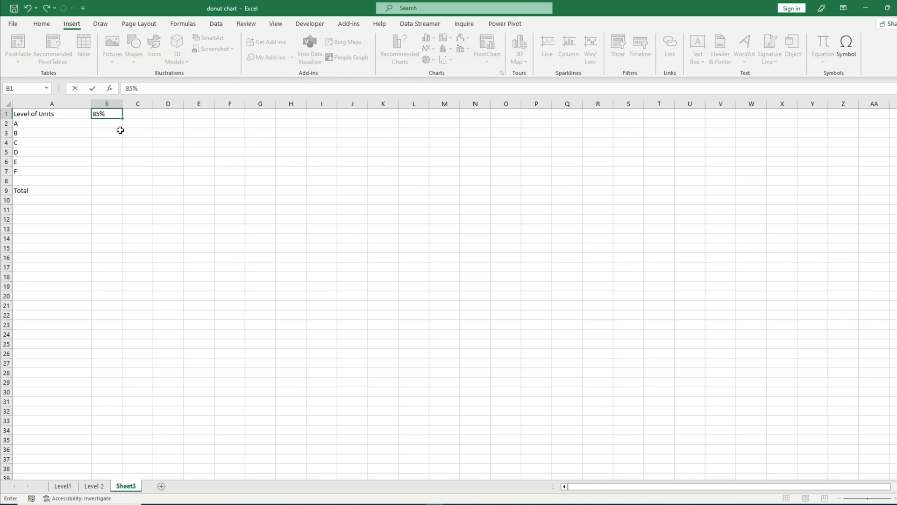
key("Return")
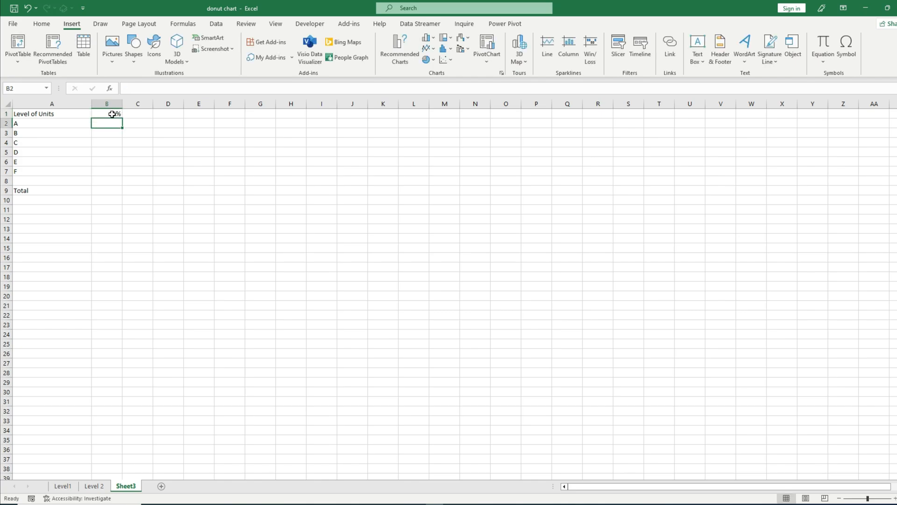
left_click_drag(113, 114, 107, 174)
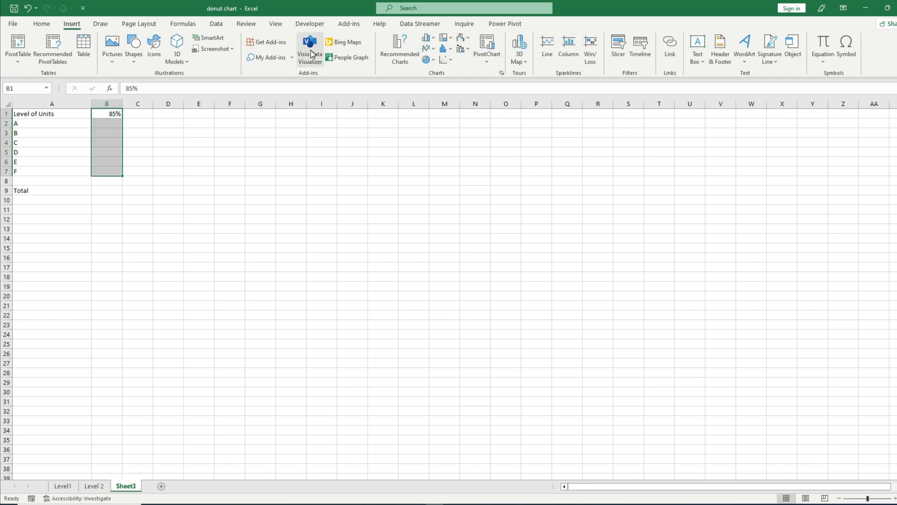
left_click(42, 24)
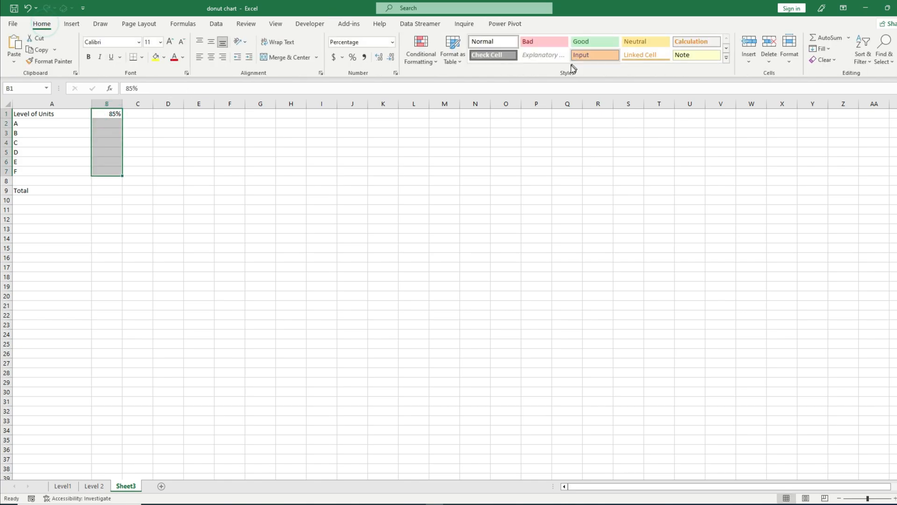
left_click(358, 60)
left_click(199, 182)
left_click(106, 133)
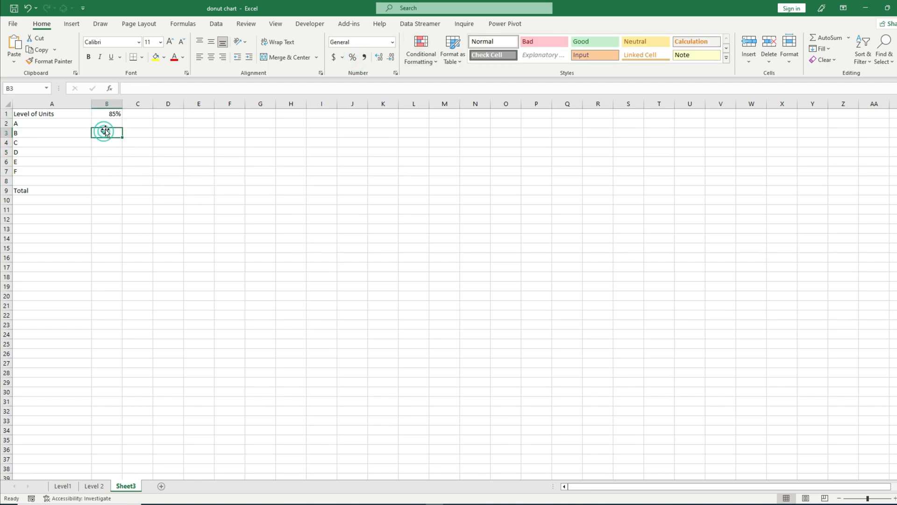
left_click(114, 115)
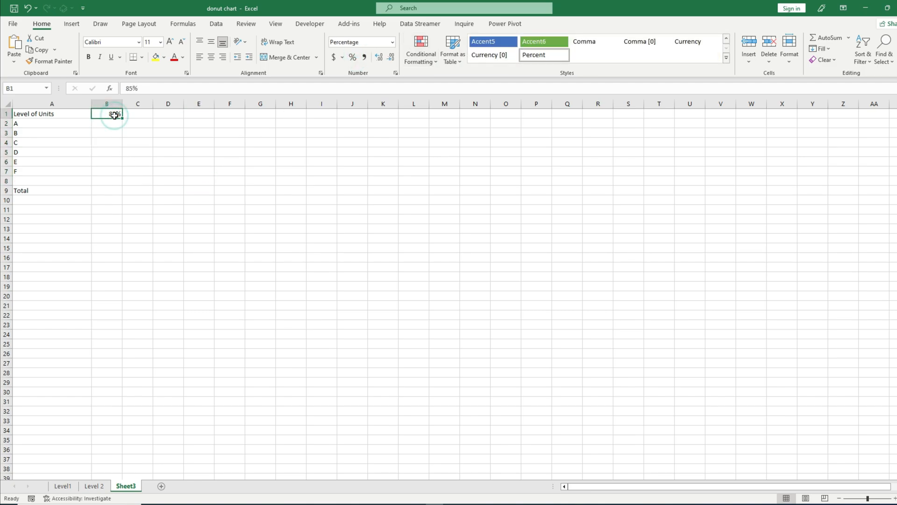
- Add the label Remainder in cell A8, directly above the Total row
left_click(103, 190)
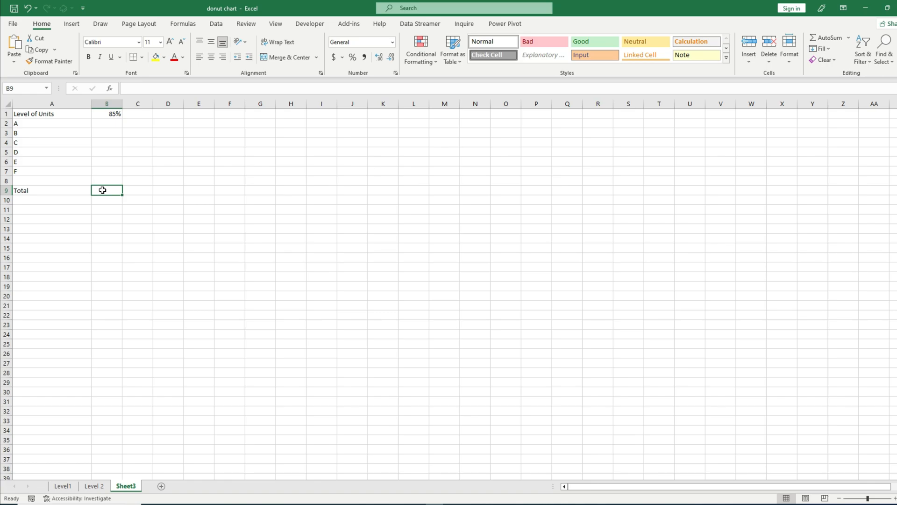
key("Up")
key("Left")
type("Re")
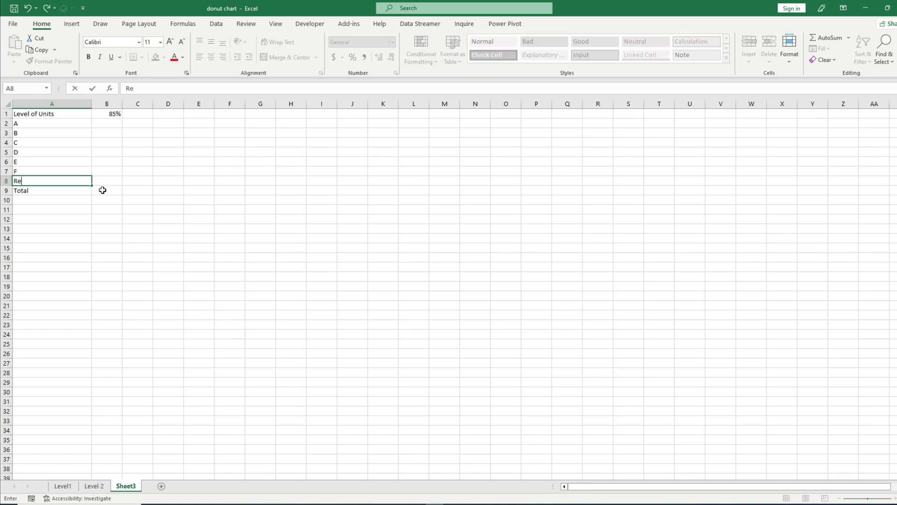
type("mainder")
key("Tab")
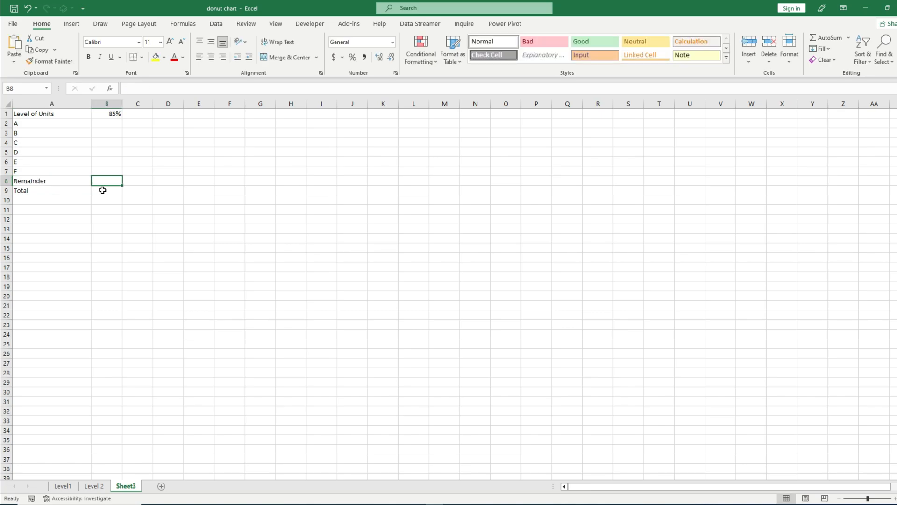
- Calculate the remainder in B8 with the formula =100%-B1
type("=")
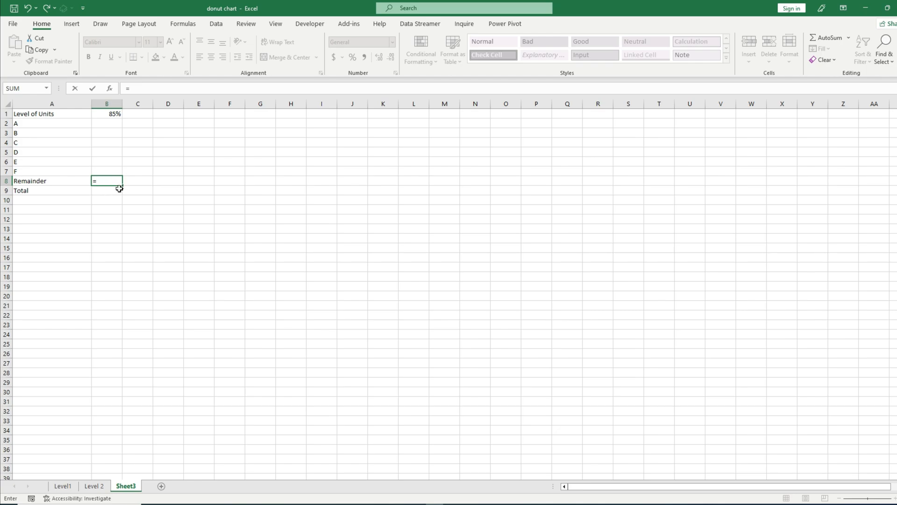
type("100%-")
left_click(105, 114)
key("Return")
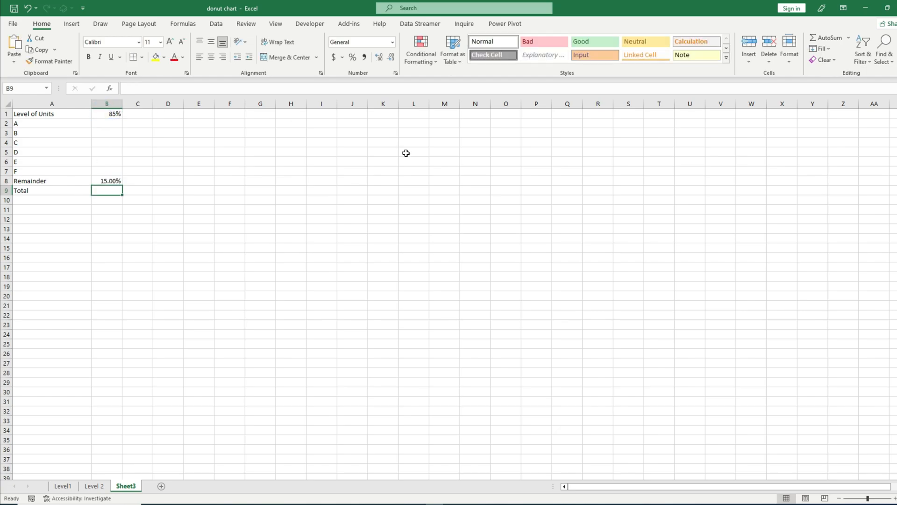
- Format the Level of Units percentage in B1 with two decimal places
left_click(112, 114)
left_click(381, 57)
left_click(380, 58)
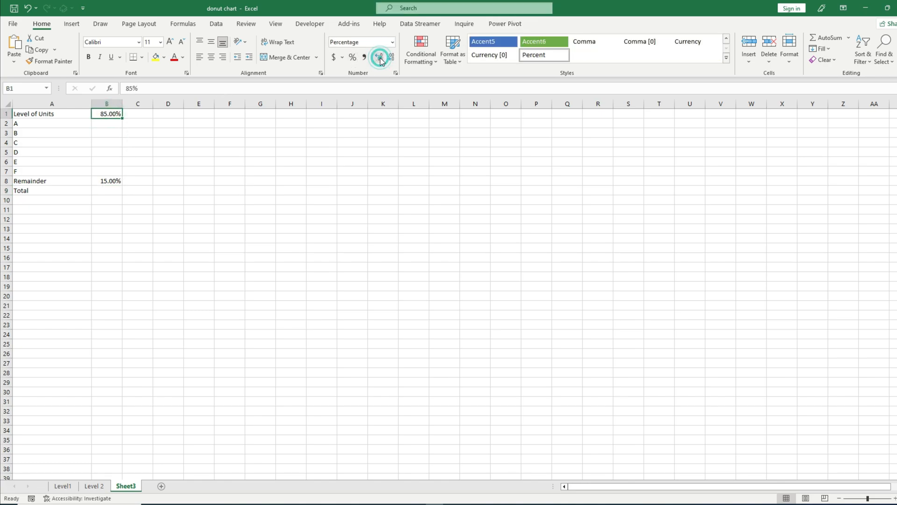
left_click(111, 189)
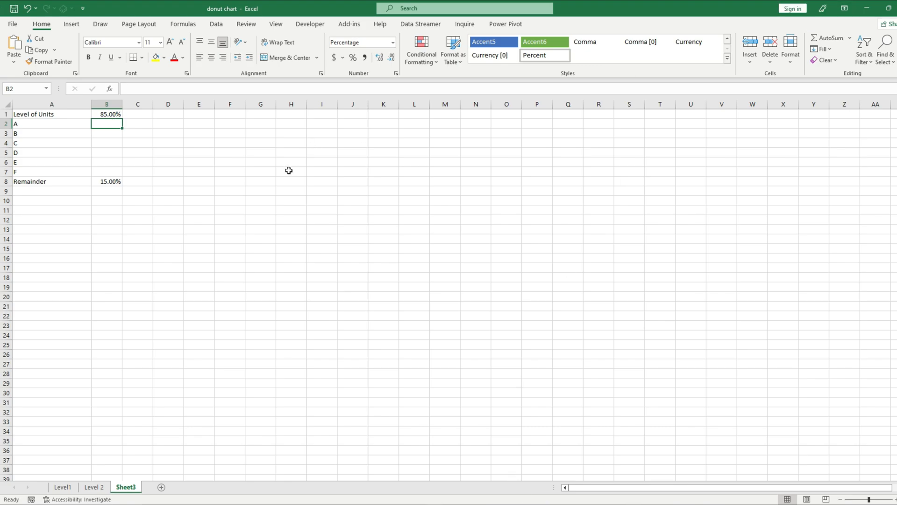
- Enter the formula =IF(B1>=85%,B1," ") in B2 for level A
type("=")
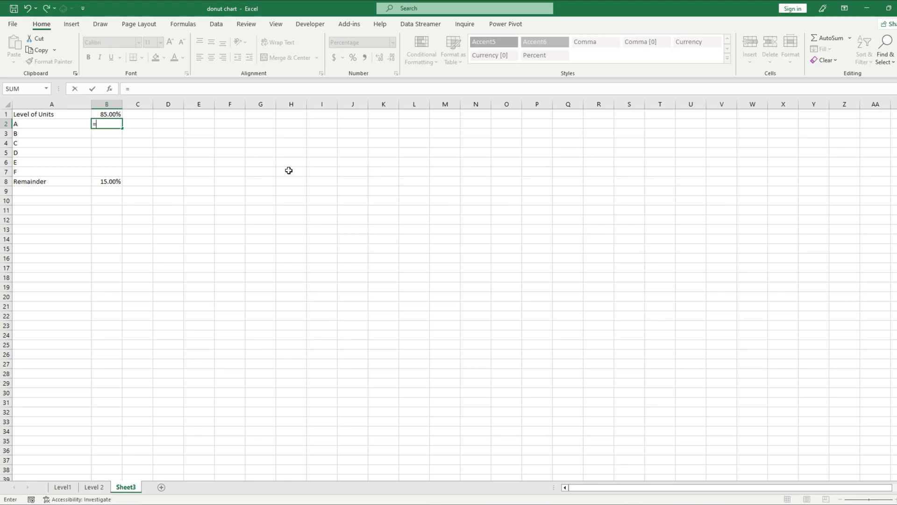
type("IF")
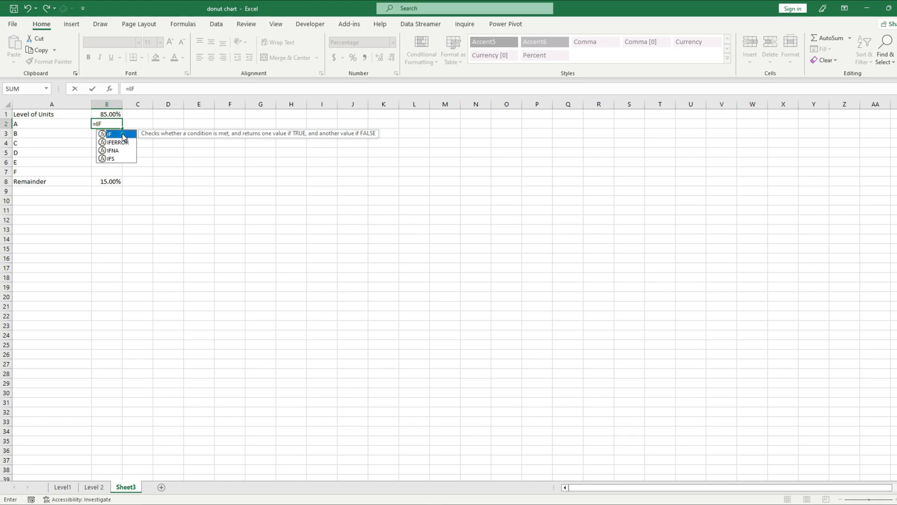
type("(")
left_click(144, 87)
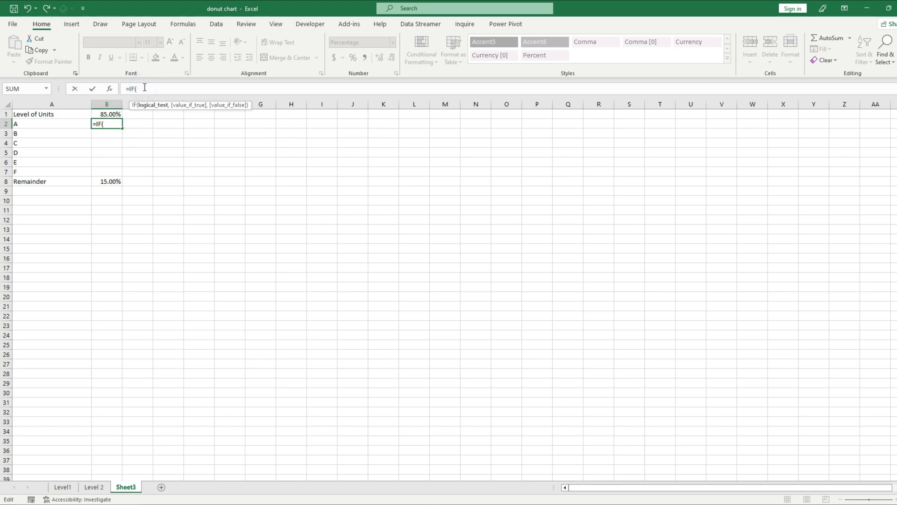
left_click(106, 115)
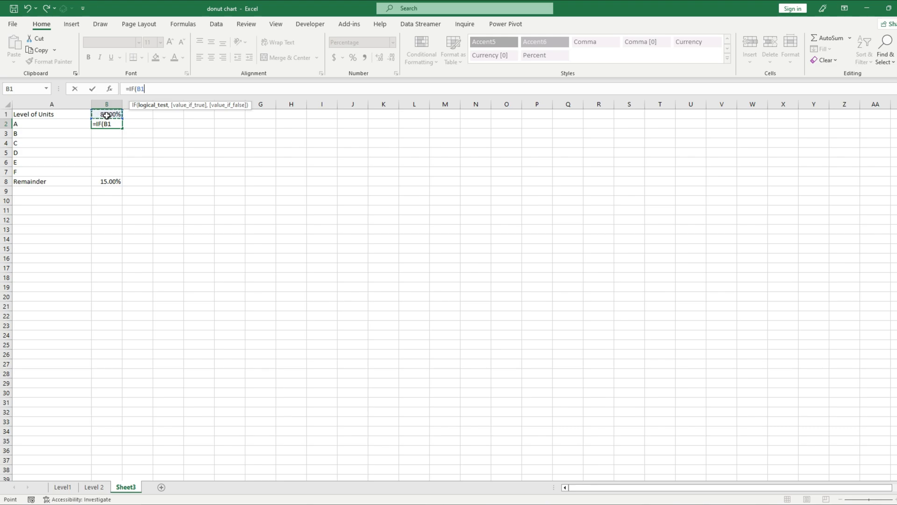
type(">=85%,")
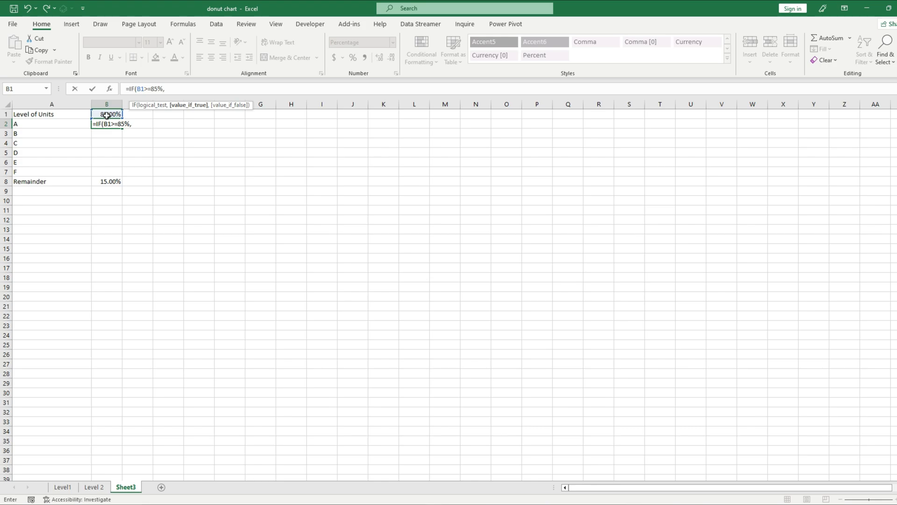
left_click(106, 113)
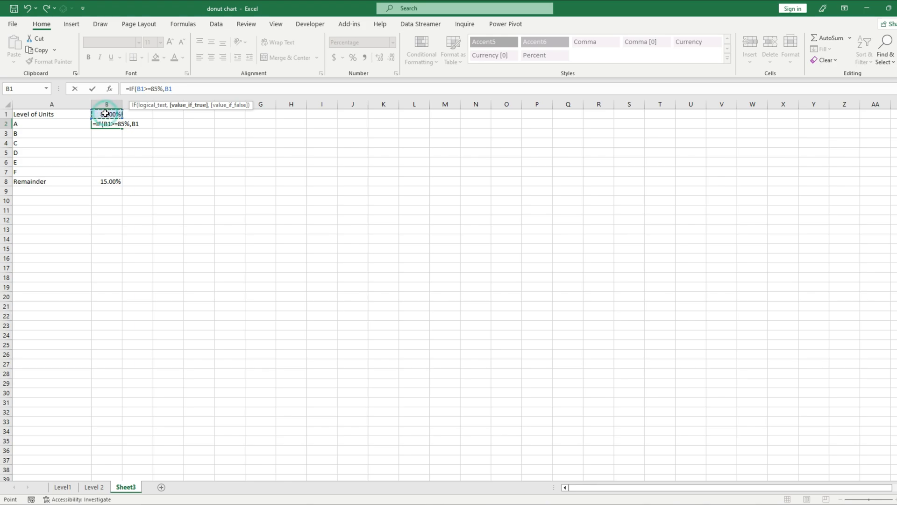
type(",")
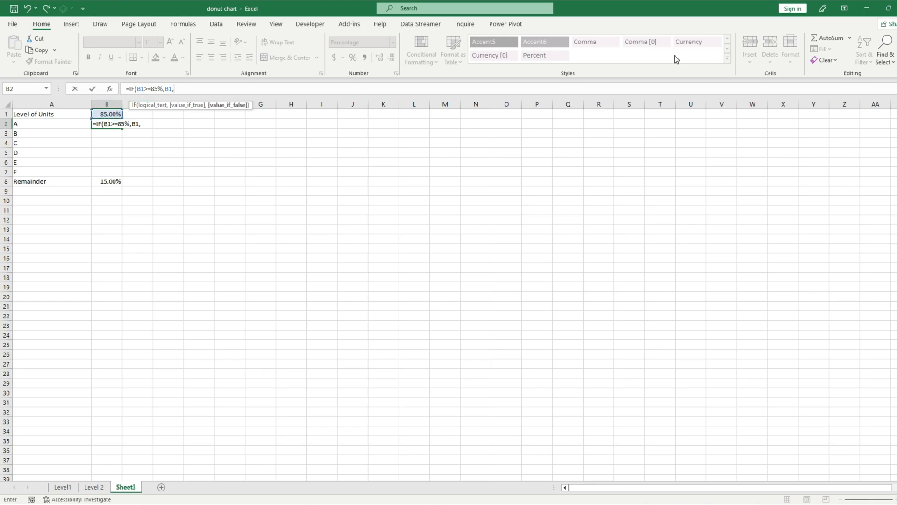
type("\" \"")
key("Left")
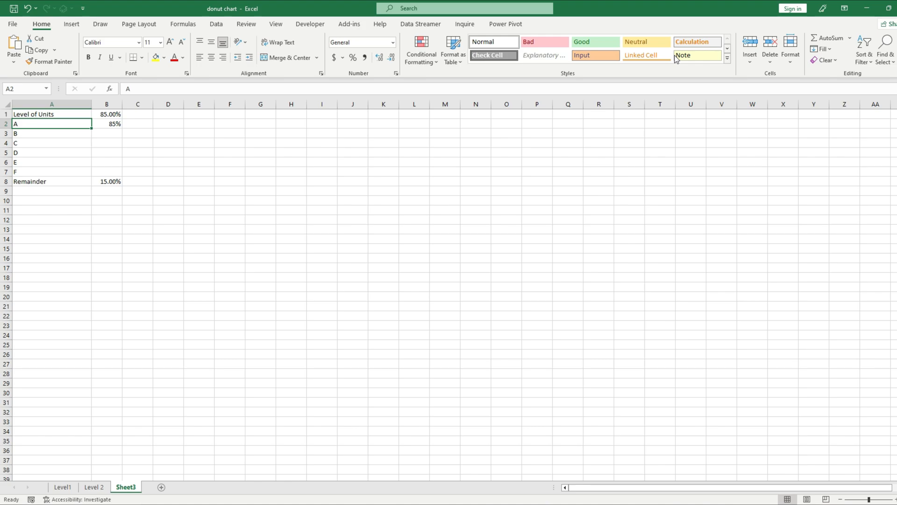
- Examine the value returned when false at the end of the level A formula in B2
key("Right")
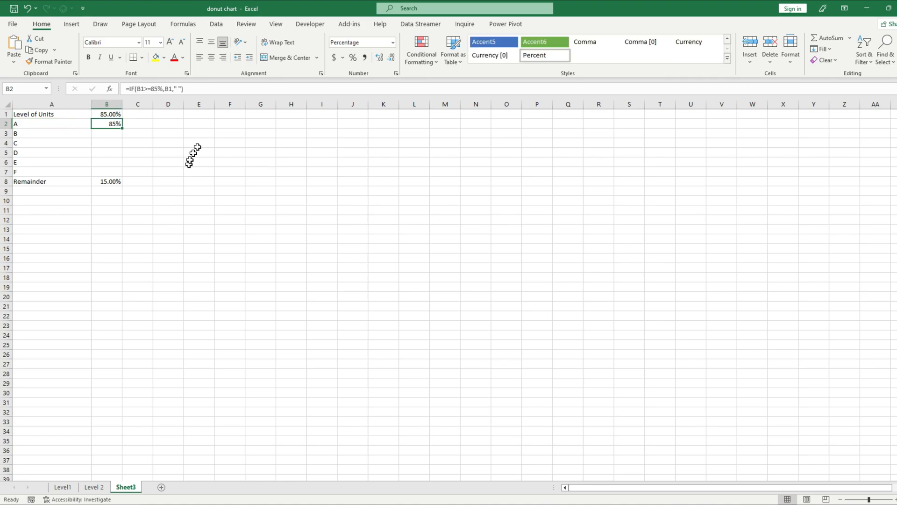
left_click(178, 88)
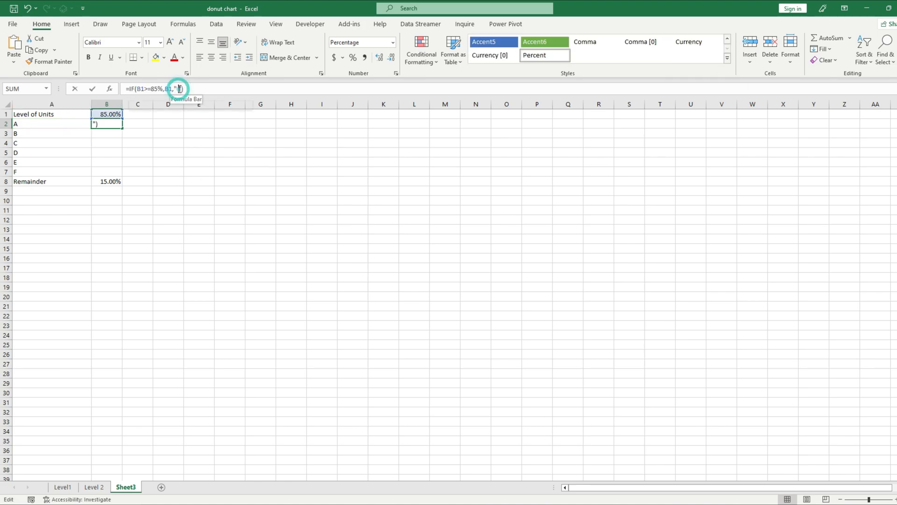
left_click(180, 88)
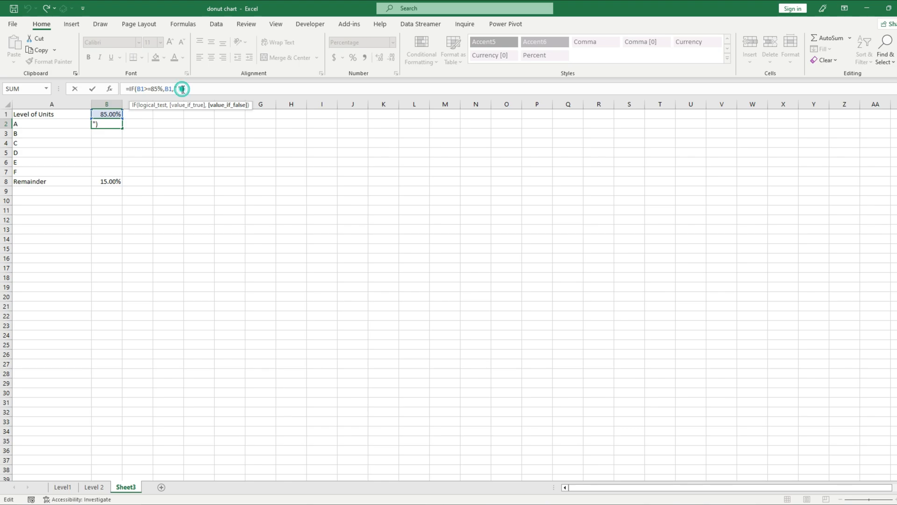
left_click(191, 90)
key("Return")
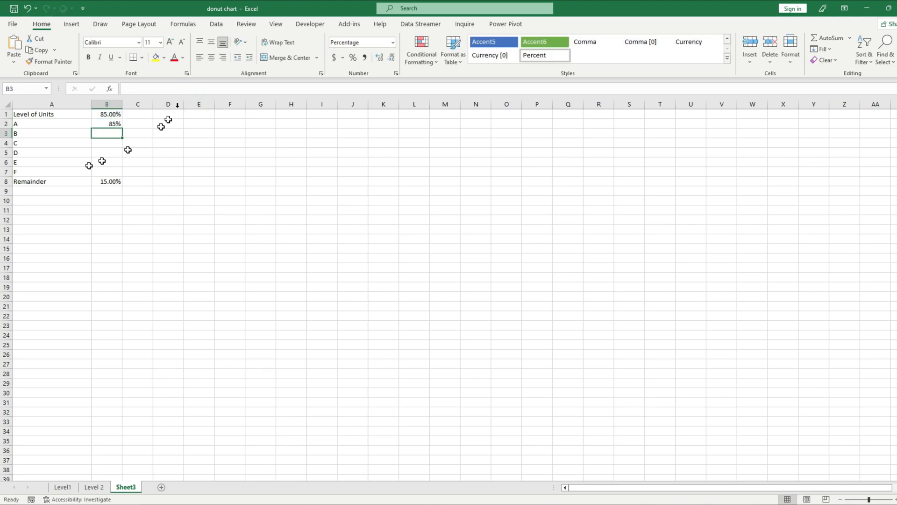
- Format the level cells B2:B7 with two decimal places
left_click(113, 115)
left_click(114, 124)
left_click_drag(115, 124, 117, 173)
left_click(379, 57)
left_click(379, 57)
left_click(170, 168)
- Set the Level of Units percentage in B1 to 76% to test the level A formula in B2
left_click(114, 124)
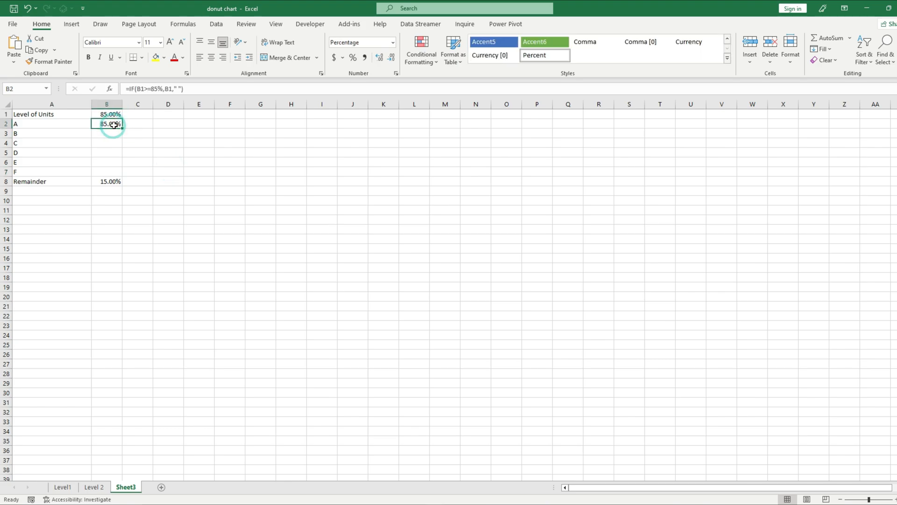
left_click(113, 115)
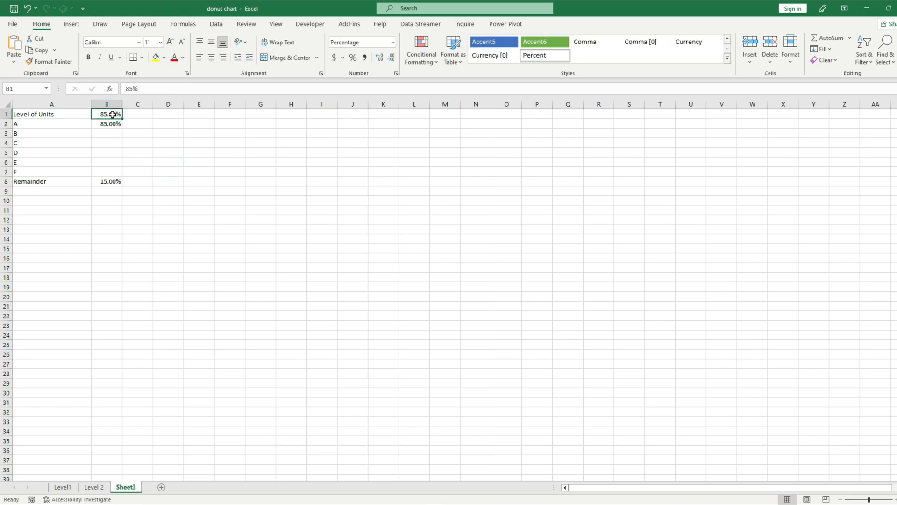
type("76")
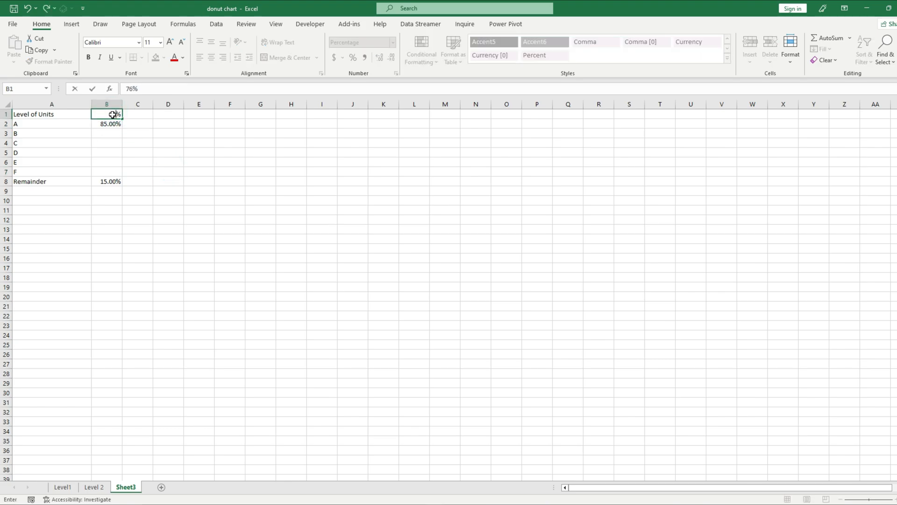
key("Return")
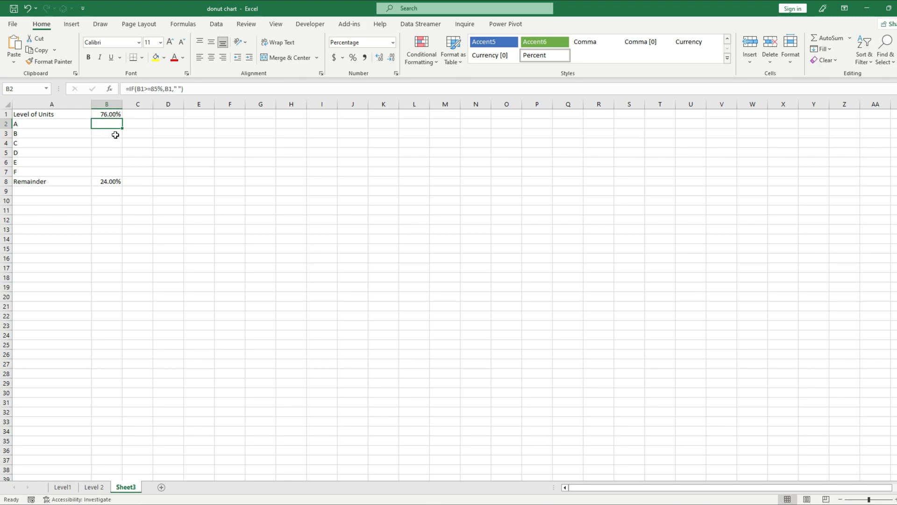
left_click(115, 126)
- Insert a blank row between the Level of Units row and the level A row
left_click(8, 123)
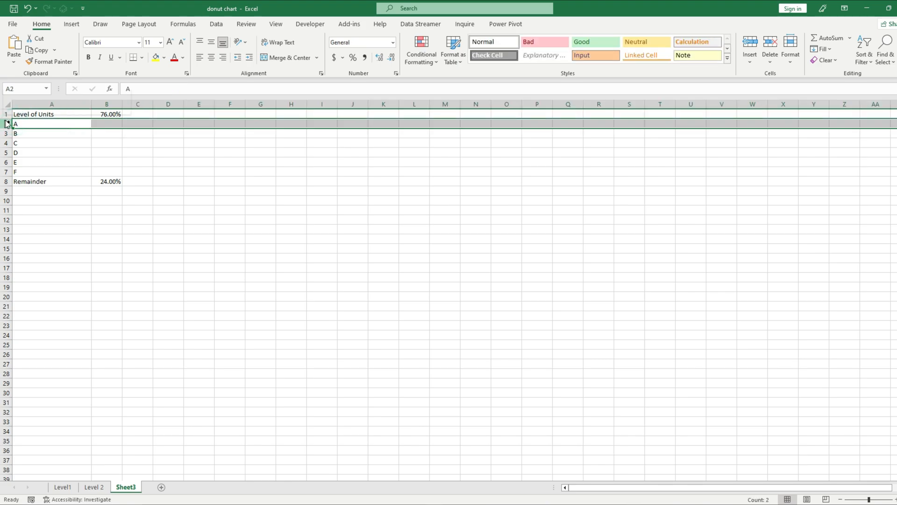
right_click(7, 123)
left_click(36, 220)
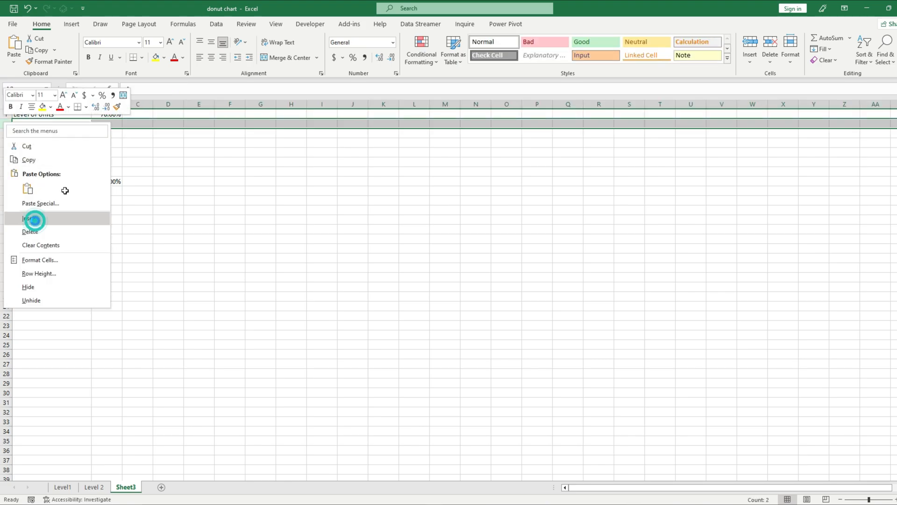
left_click(112, 142)
left_click(113, 133)
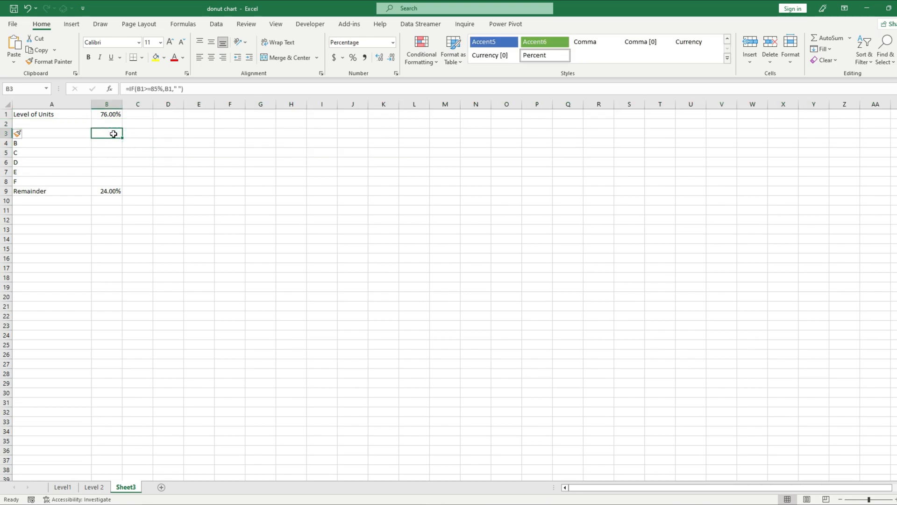
- Begin an IF formula in B4 for level B with the condition AND(B1<85,B1>=75)
left_click(115, 147)
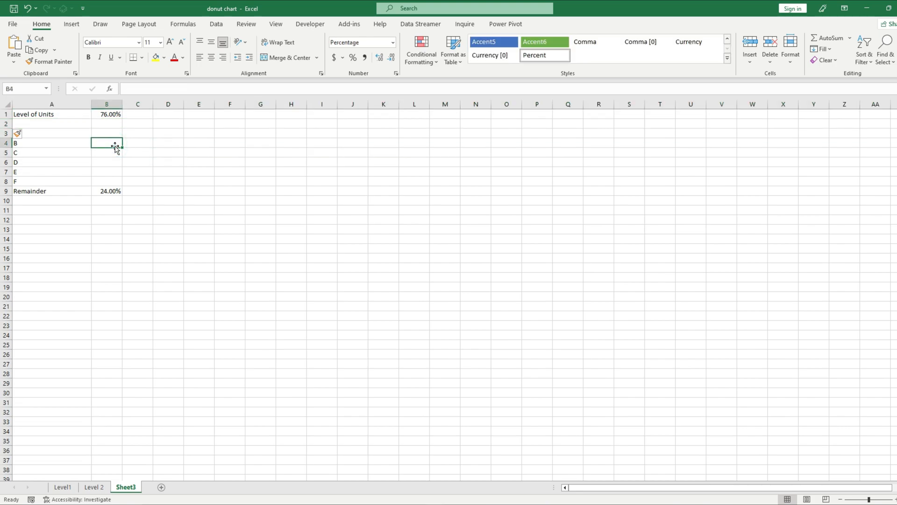
type("=IF")
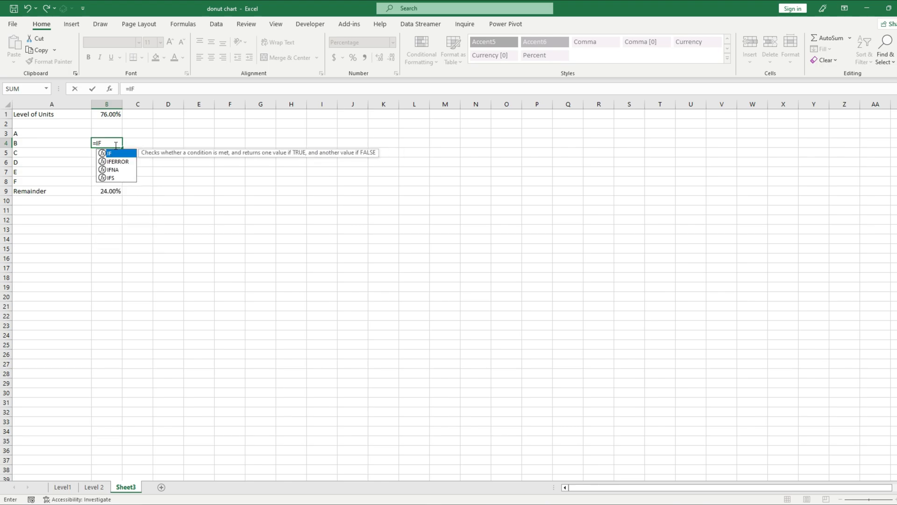
type("(AND")
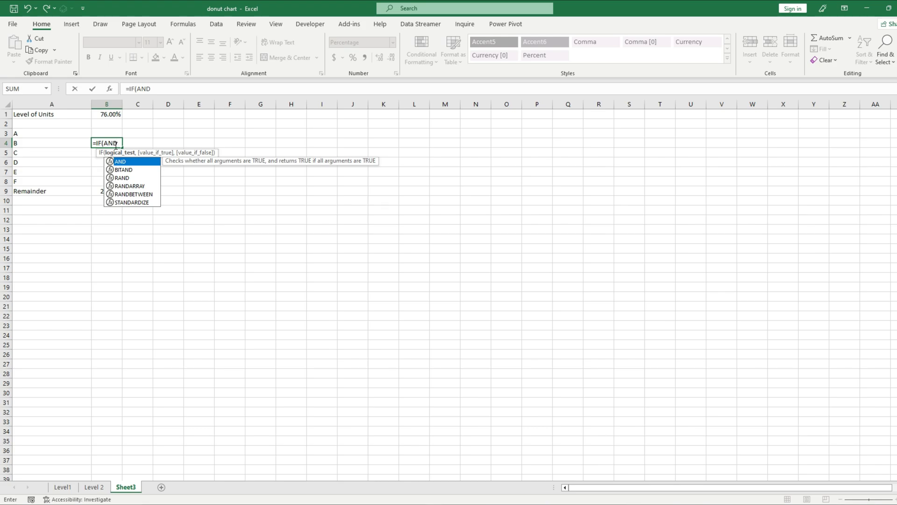
type("(")
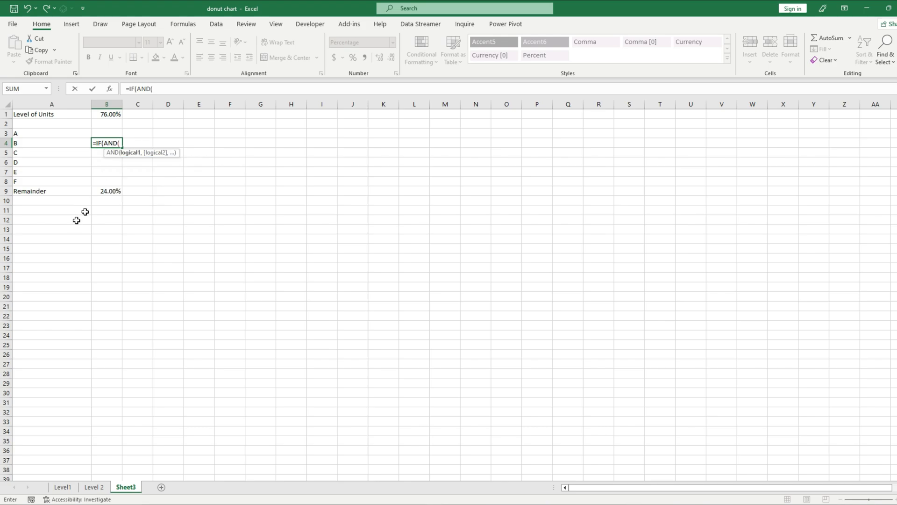
left_click(109, 116)
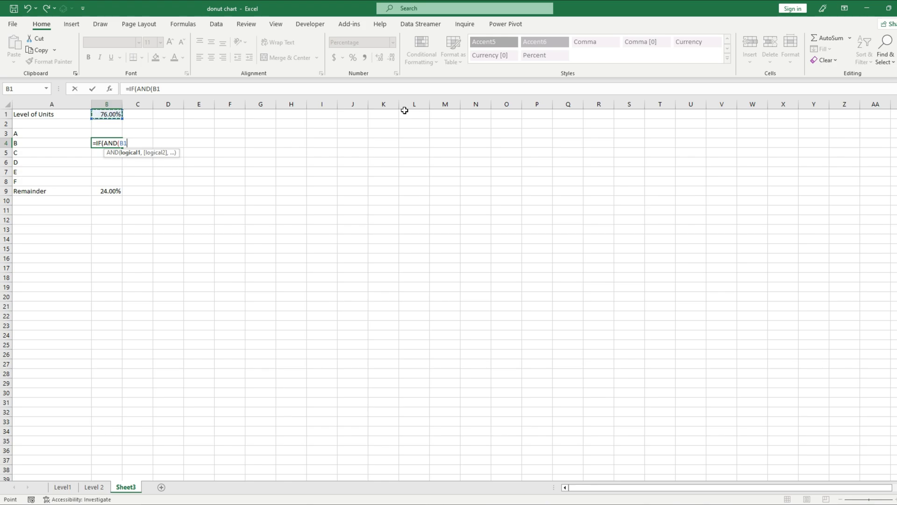
type("<85,")
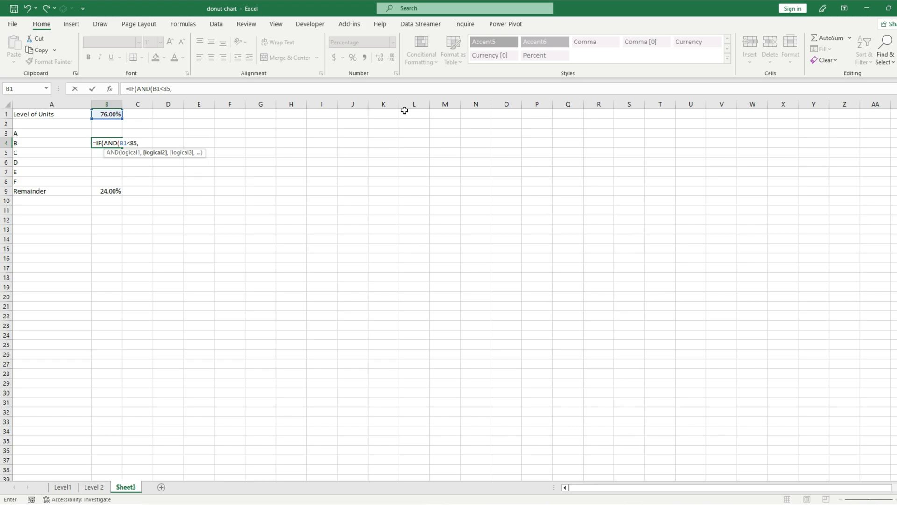
left_click(104, 115)
type(">=75")
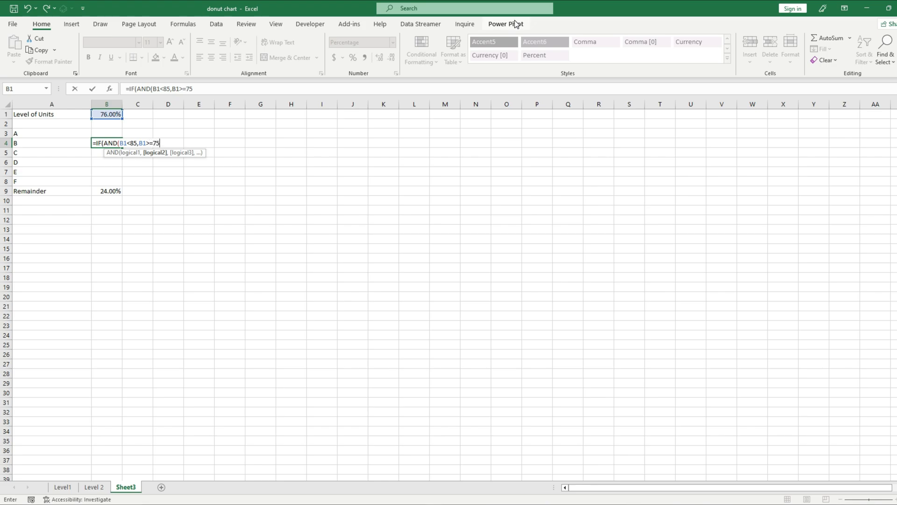
type(",")
key("BackSpace")
type(")")
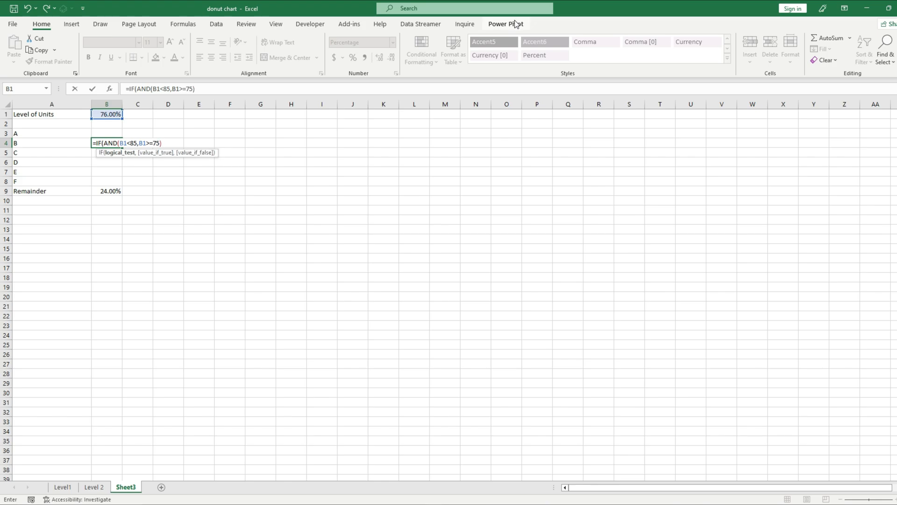
- Complete the level B formula in B4 so it returns B1 when true and " " when false
type(",")
left_click(102, 115)
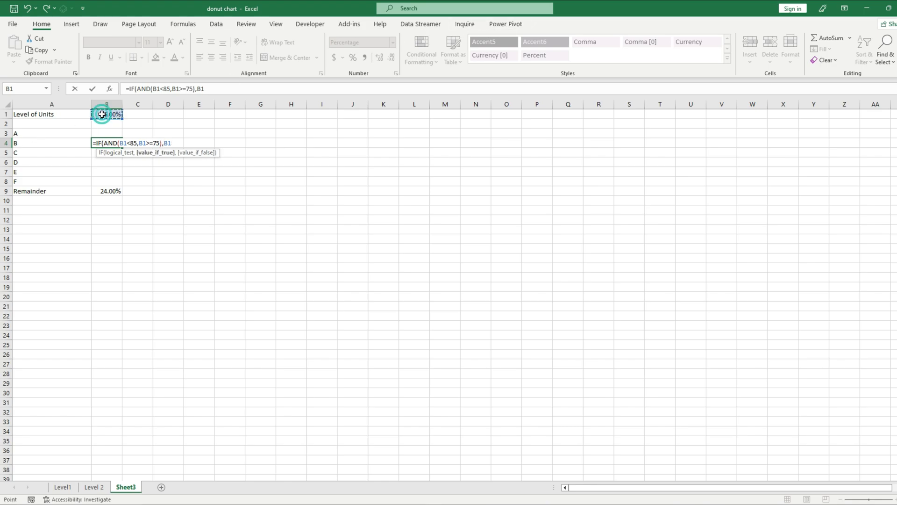
type(".")
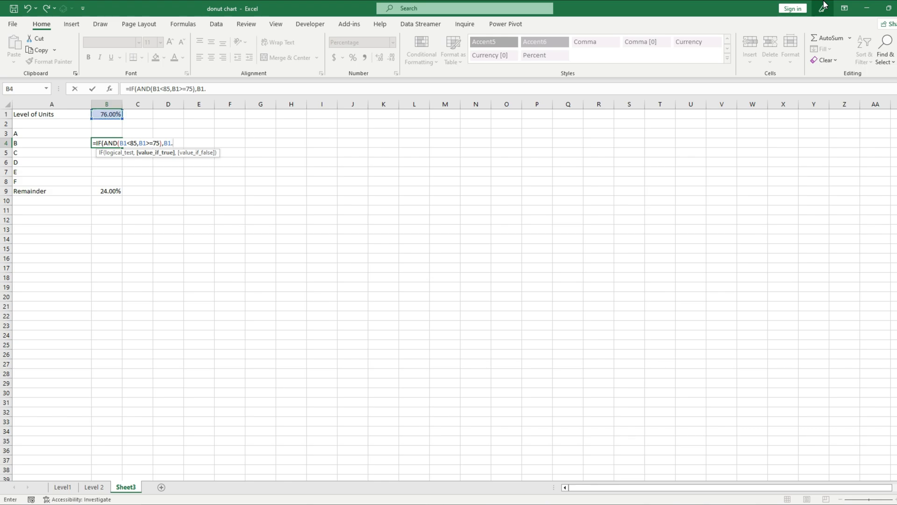
key("BackSpace")
type("/")
key("BackSpace")
type(",")
type("\" \")")
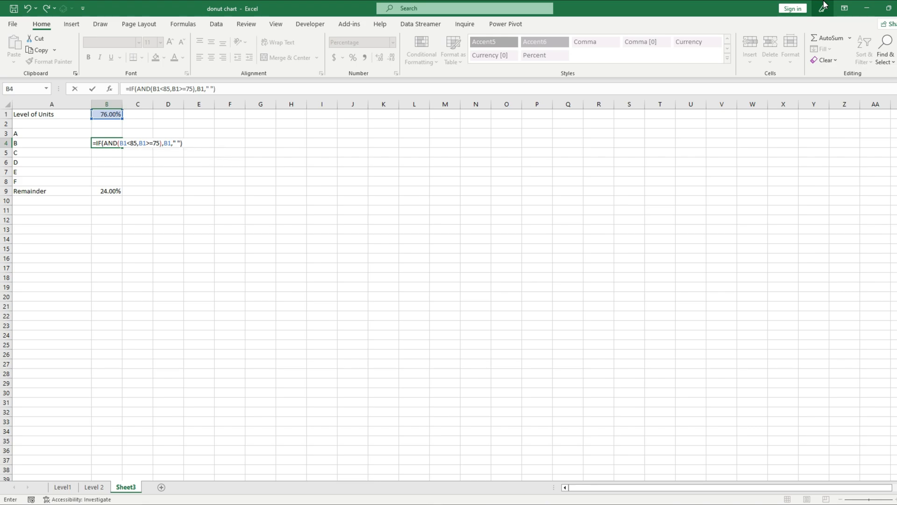
key("Return")
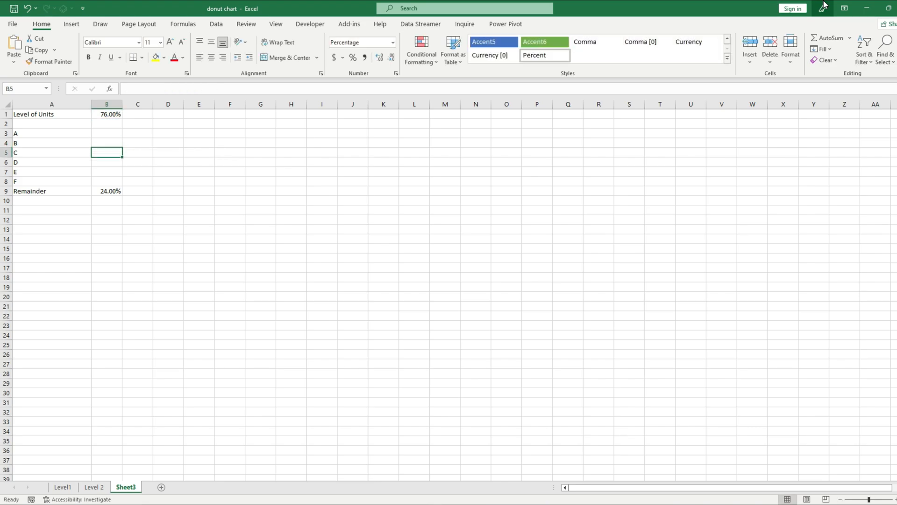
- Review the level B formula in B4 and re-enter 76% as the Level of Units percentage in B1
left_click(105, 143)
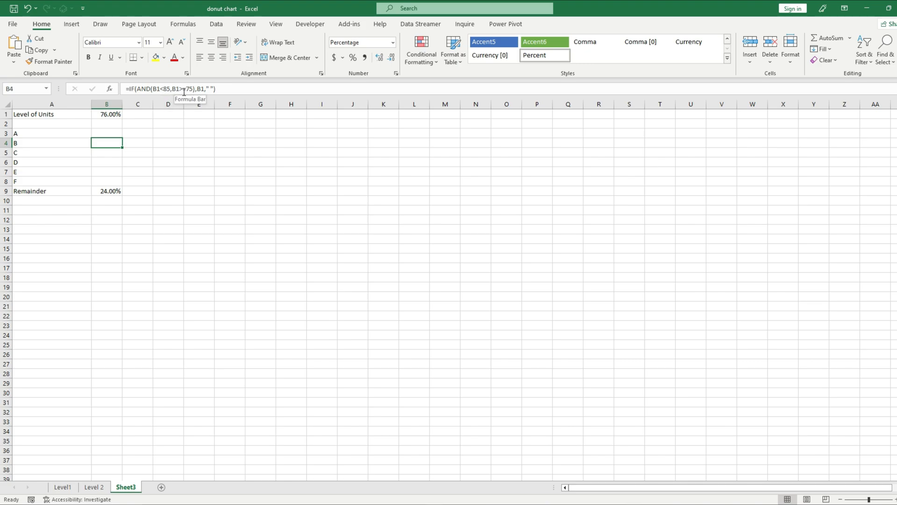
left_click(108, 115)
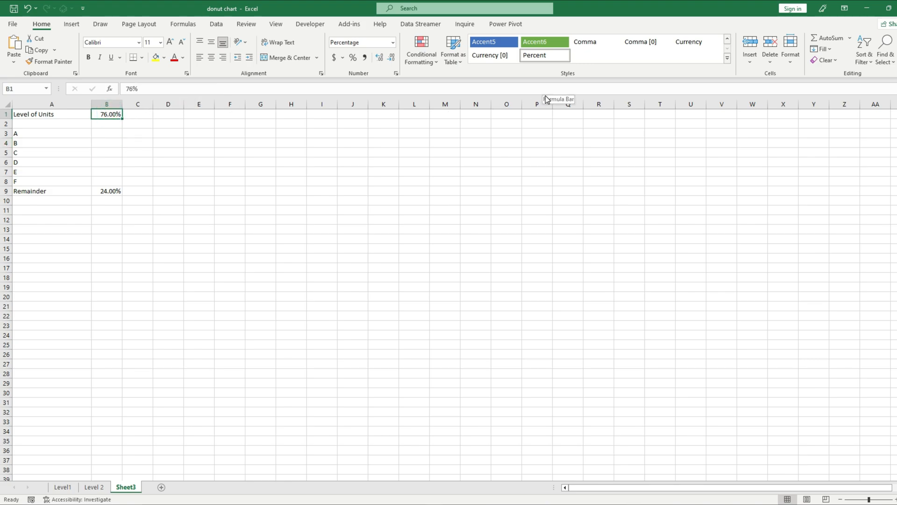
type("76")
key("Return")
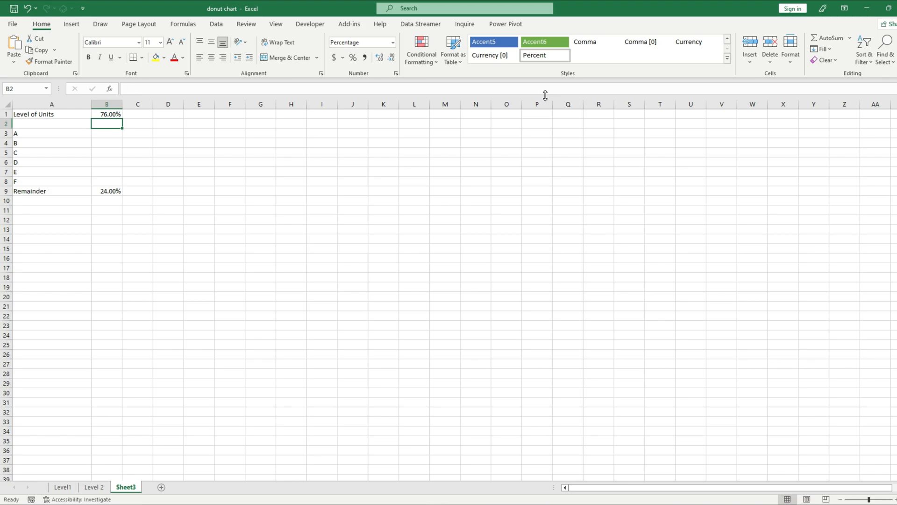
- Change the thresholds in the level B formula in B4 to the percentages 75% and 85%
left_click(114, 146)
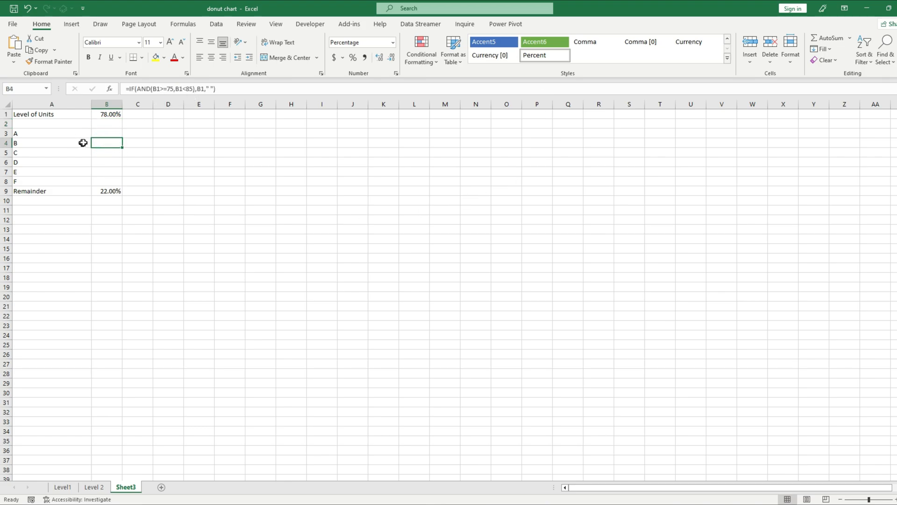
left_click(175, 89)
type("%")
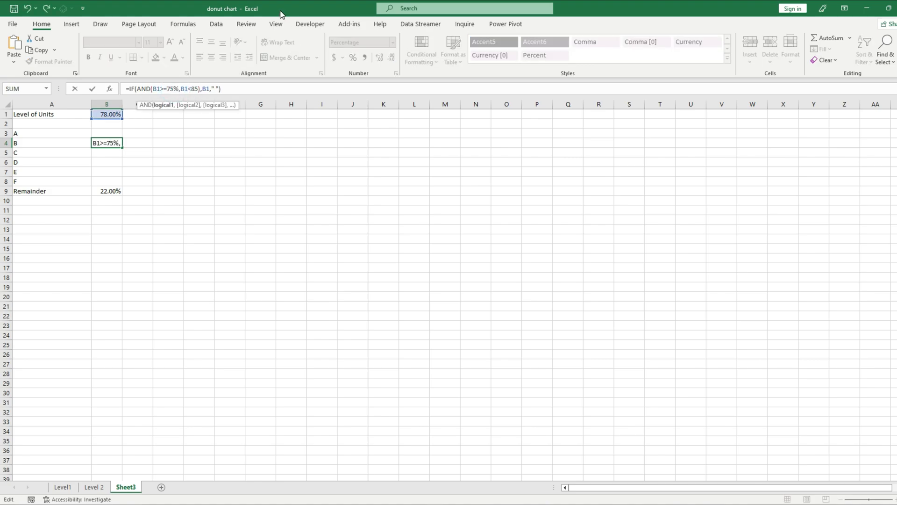
left_click(198, 89)
type("%")
- Make the value-if-true reference in the level B formula in B4 absolute as $B$1
left_click(208, 89)
type("$")
key("Right")
type("$")
left_click(234, 88)
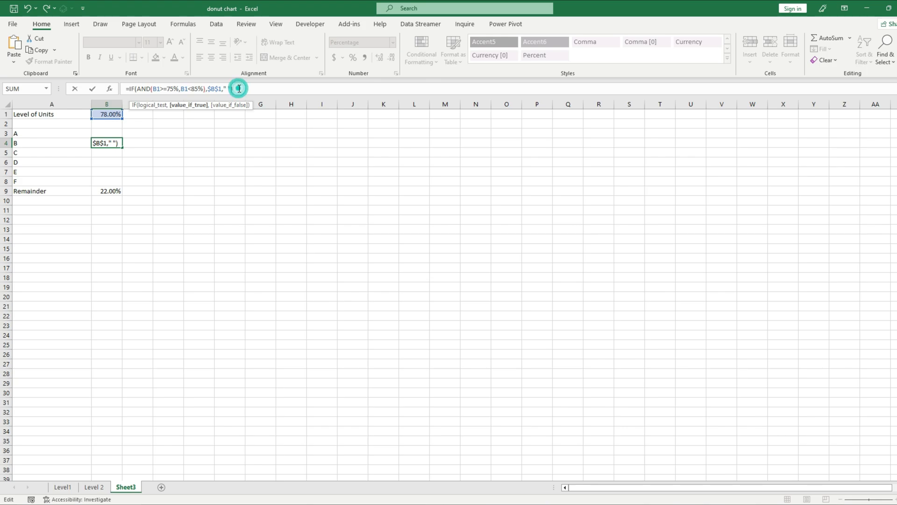
key("Return")
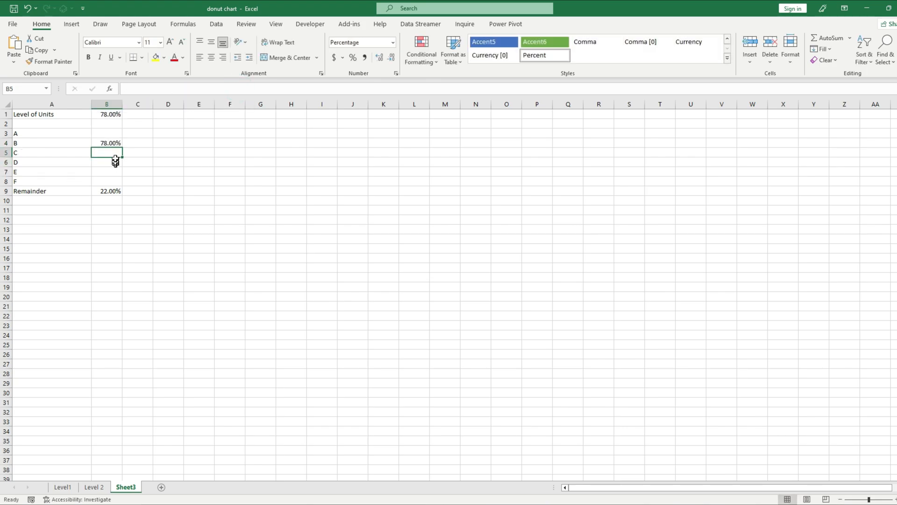
- Set the Level of Units percentage in B1 to 77%
left_click(114, 113)
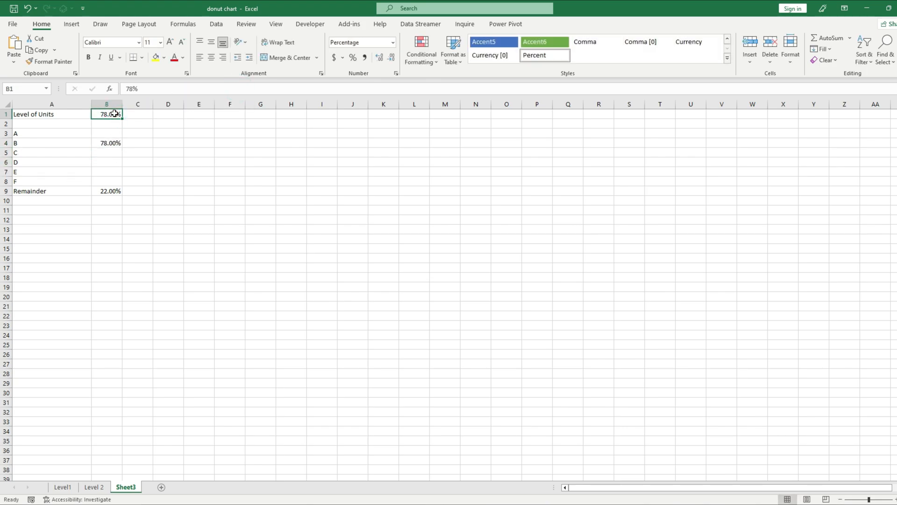
type("77%")
key("Return")
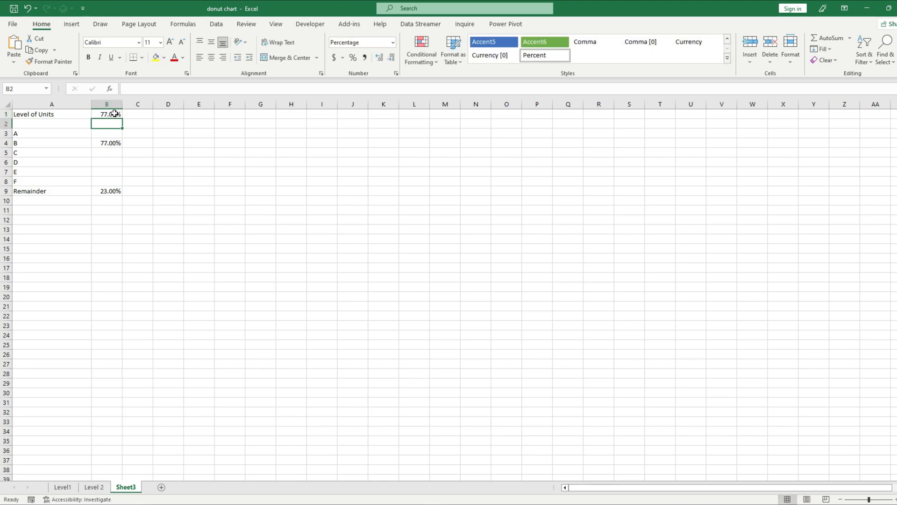
- Copy the level B formula from B4 down through B8 for levels C to F and check the copied formulas
left_click(6, 142)
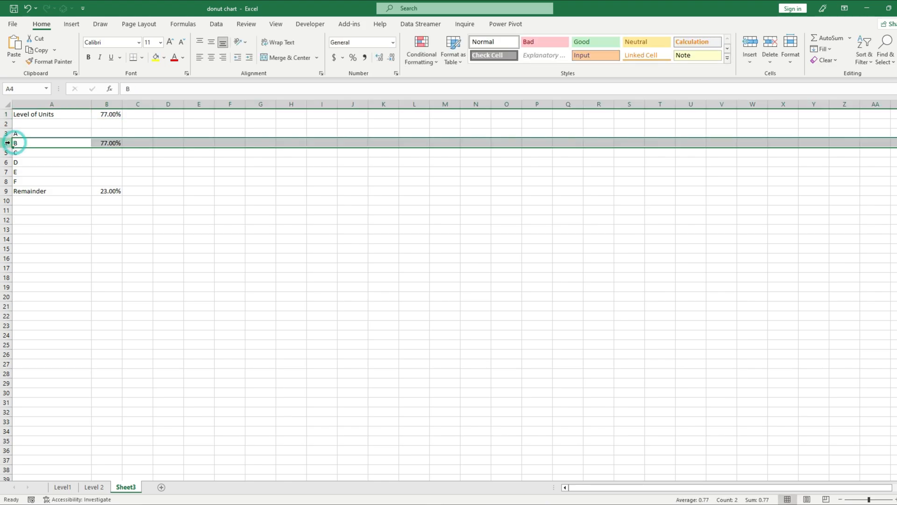
left_click(185, 165)
left_click(113, 142)
left_click_drag(122, 148, 120, 183)
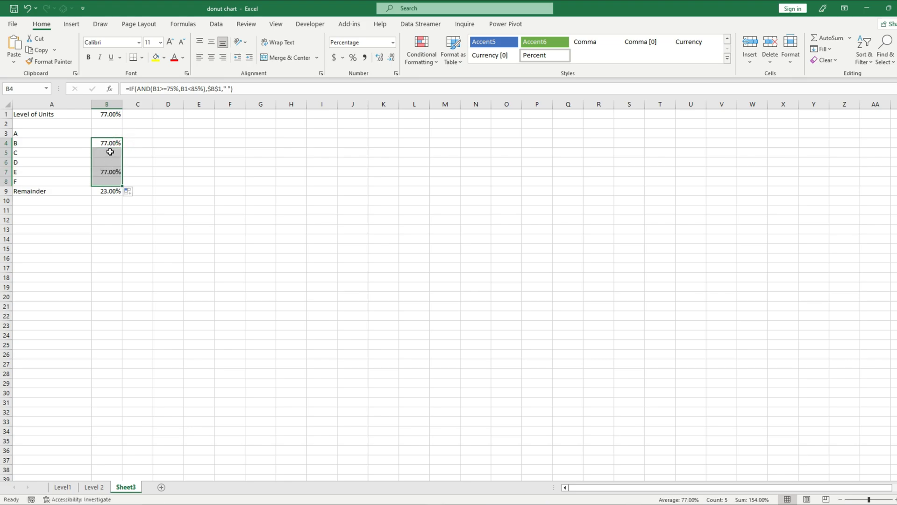
left_click(110, 155)
left_click(114, 172)
left_click(111, 144)
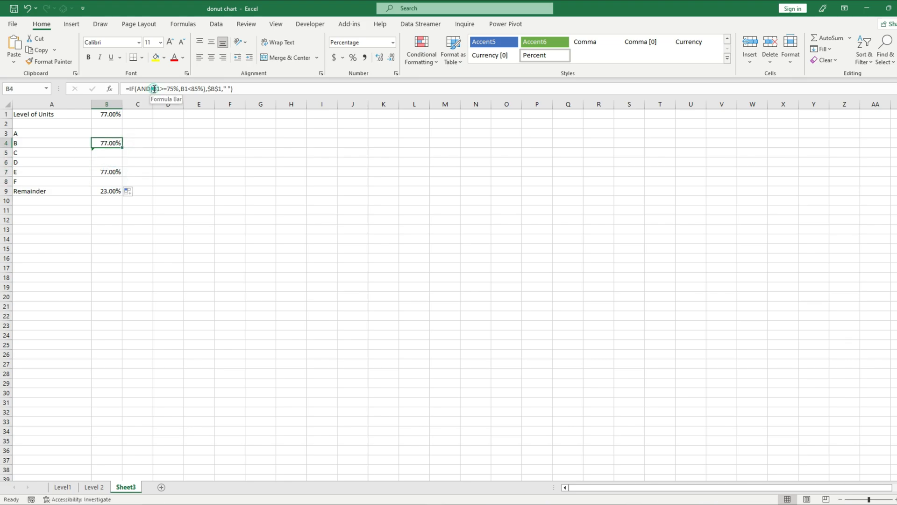
- Make both B1 references inside the AND test of the level B formula in B4 absolute as $B$1
left_click(154, 89)
type("$")
key("Left")
key("Left")
key("Left")
type("$")
key("Right")
key("Right")
key("Right")
key("Right")
key("Right")
key("Right")
key("Right")
key("Right")
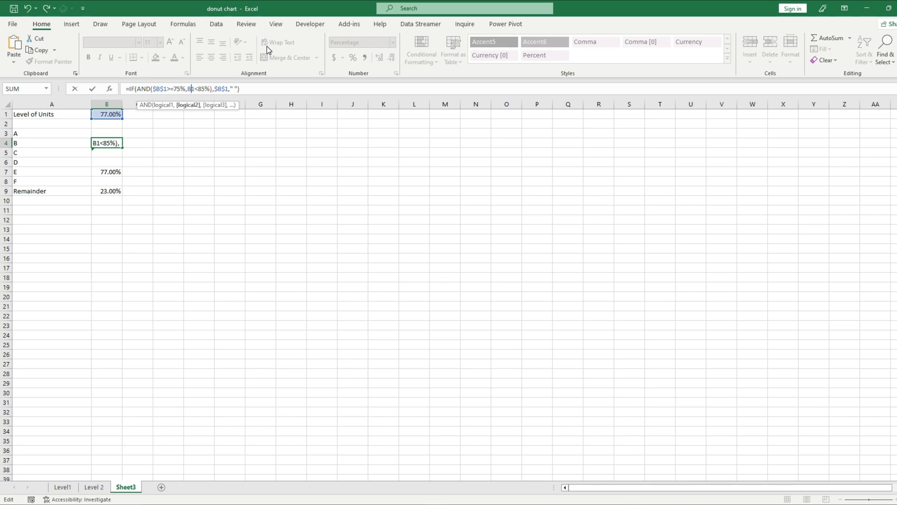
type("$")
key("Right")
type("$")
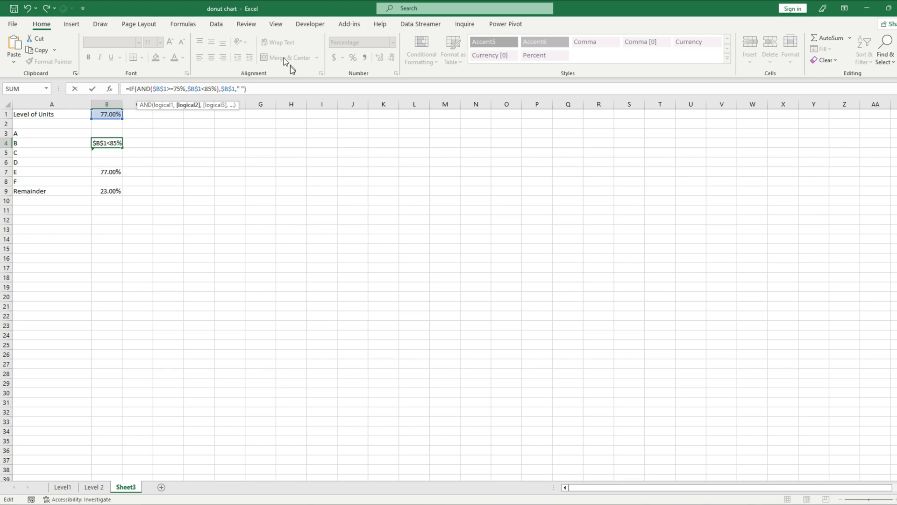
left_click(255, 89)
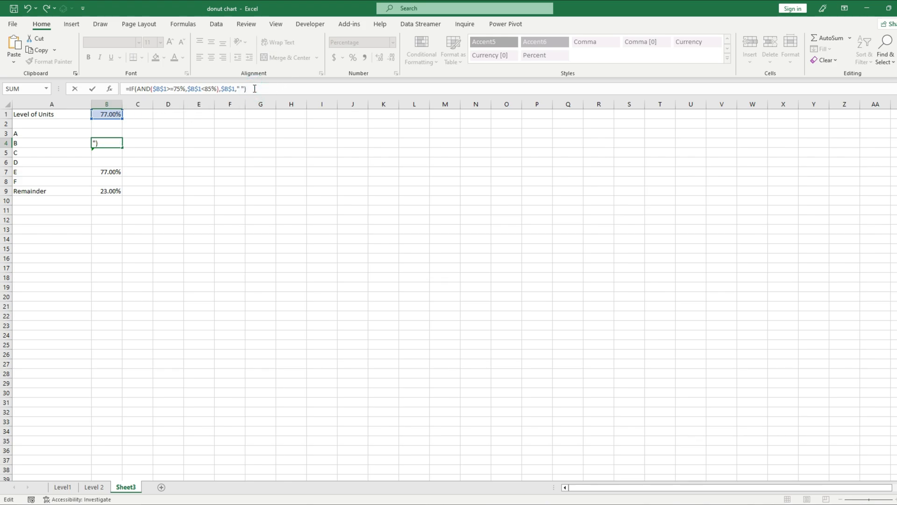
key("Return")
- Copy the corrected level B formula from B4 down through B8 for levels C to F
left_click(110, 143)
left_click_drag(122, 147, 119, 186)
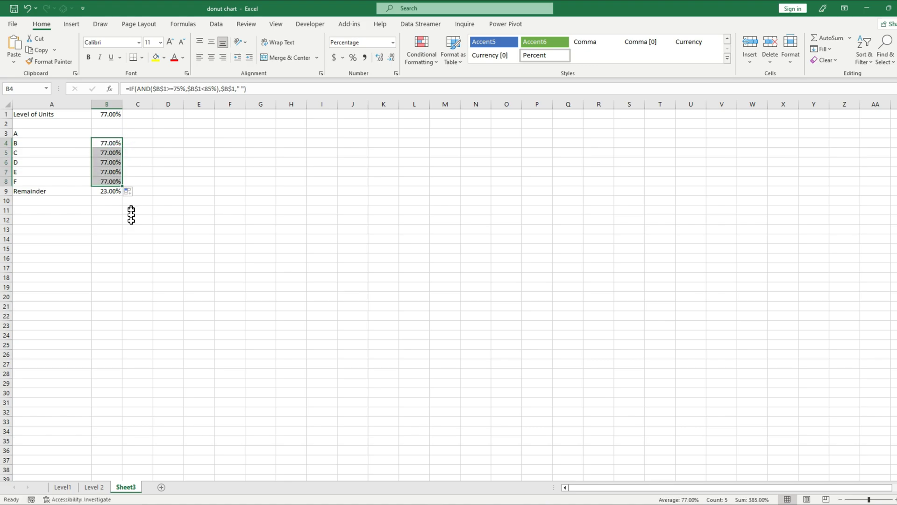
left_click(139, 226)
- Change the thresholds in the level C formula in B5 to at least 65% and below 75%
left_click(113, 152)
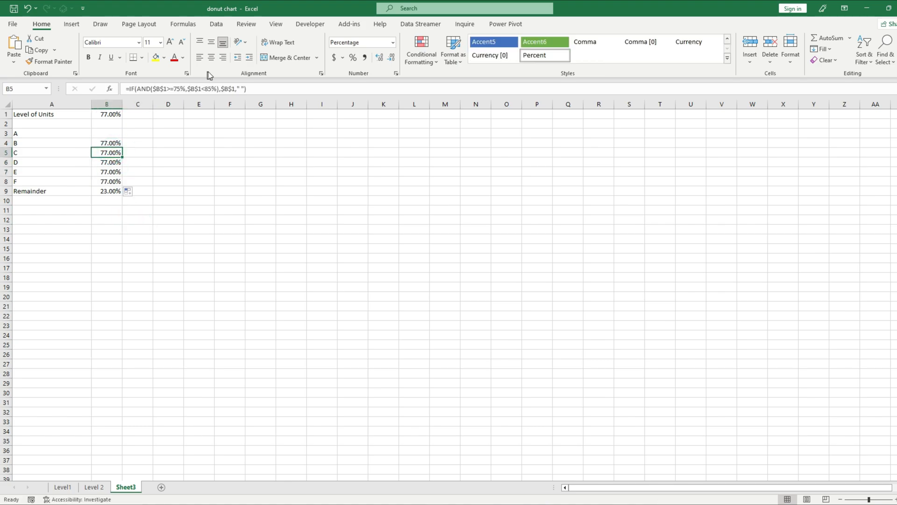
left_click(178, 89)
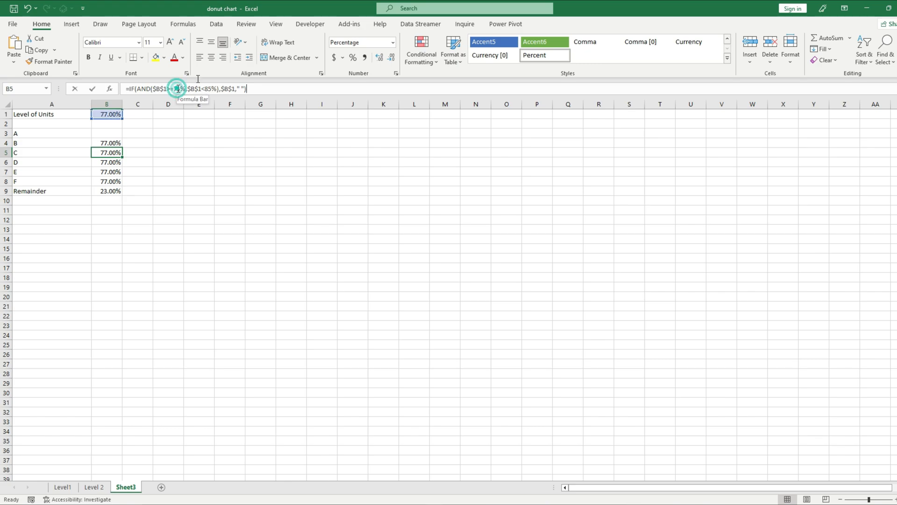
key("BackSpace")
type("6")
key("Right")
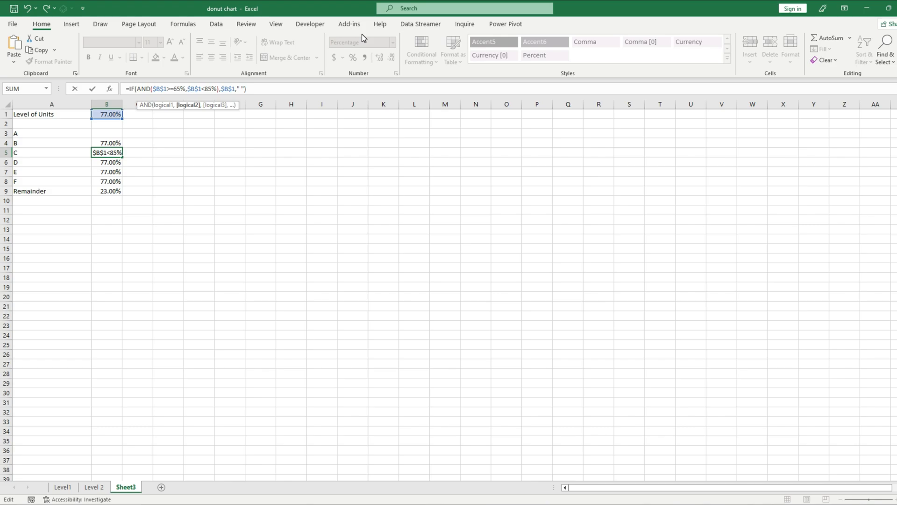
key("BackSpace")
type("7")
key("Return")
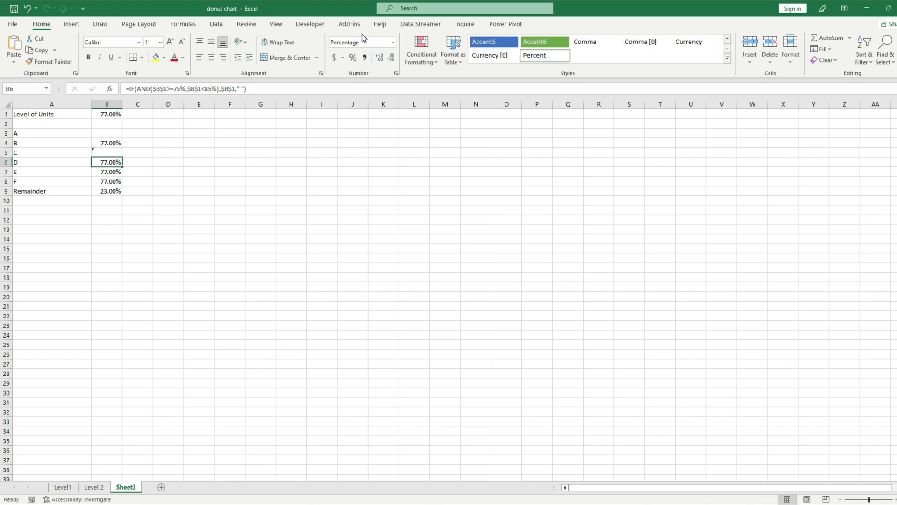
- Change the thresholds in the level D formula in B6 to at least 55% and below 65%
left_click(177, 89)
key("BackSpace")
type("5")
key("Right")
key("Right")
key("Right")
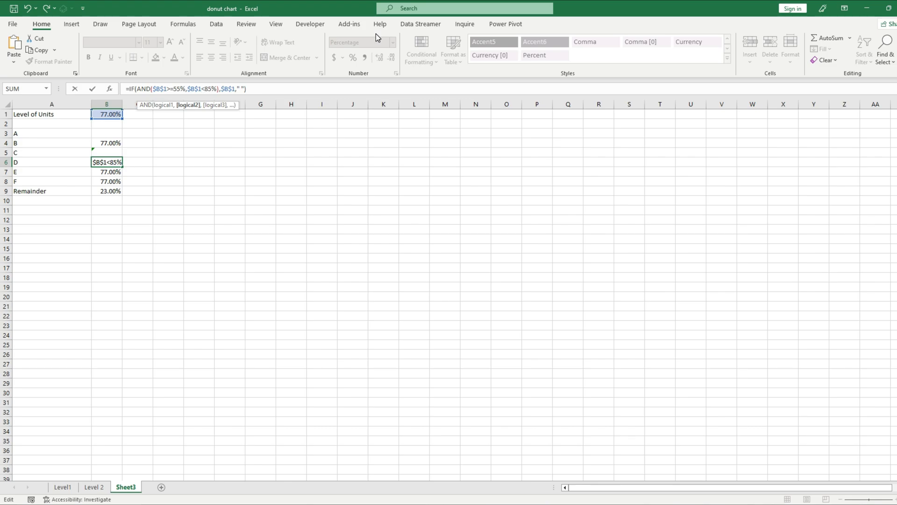
key("BackSpace")
type("6")
key("Return")
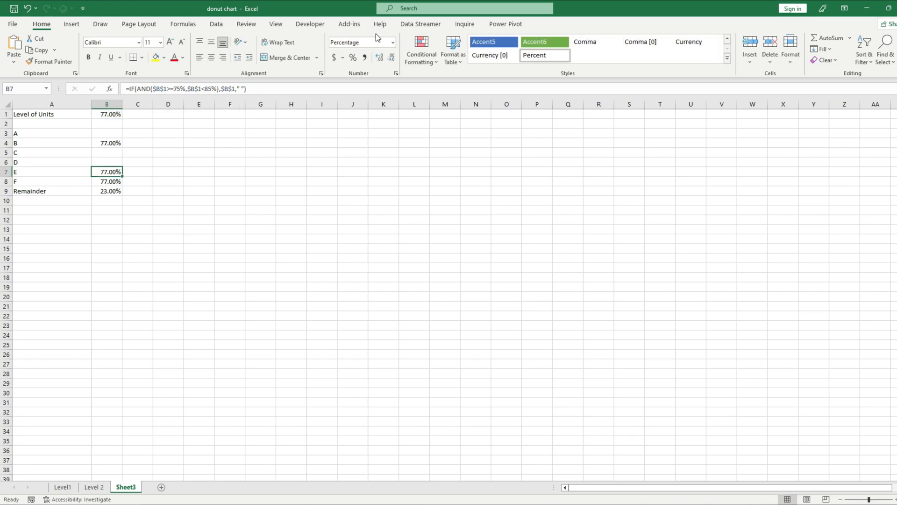
- Change the thresholds in the level E formula in B7 to at least 45% and below 55%
left_click(180, 89)
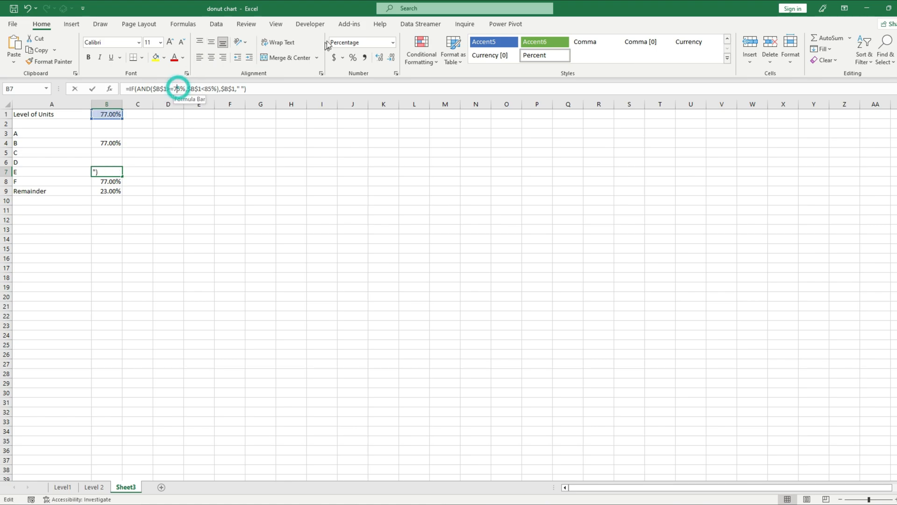
key("BackSpace")
type("5")
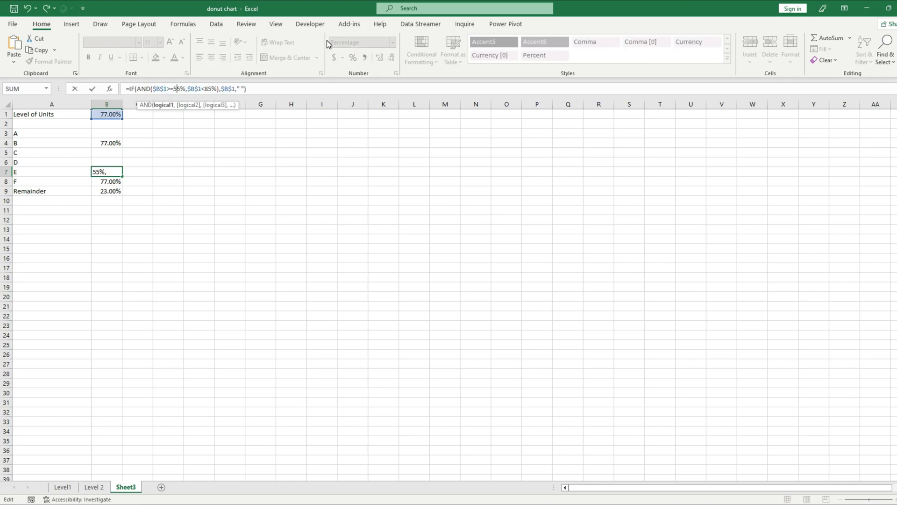
key("BackSpace")
type("4")
key("Right")
key("Right")
key("Right")
key("Right")
key("BackSpace")
type("5")
key("Return")
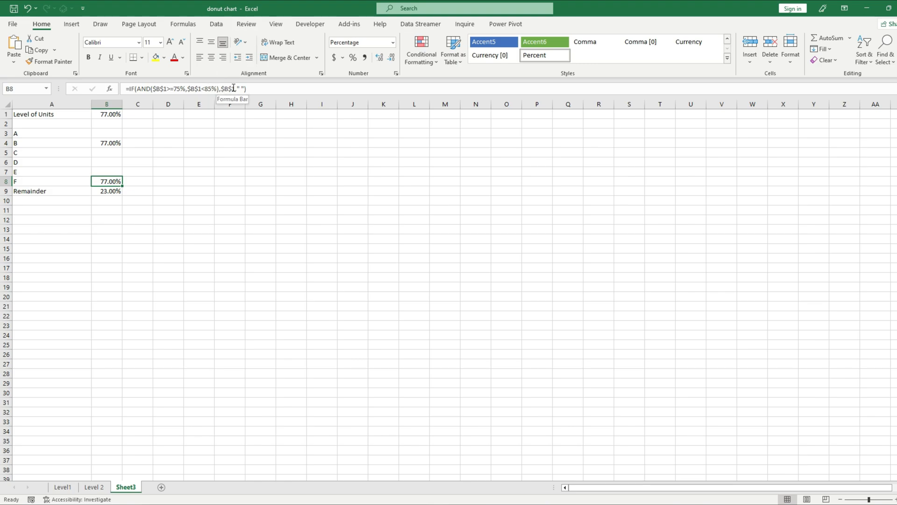
- Replace the AND test in the level F formula in B8 with the single condition $B$1<45%
left_click(219, 89)
left_click_drag(219, 89, 137, 89)
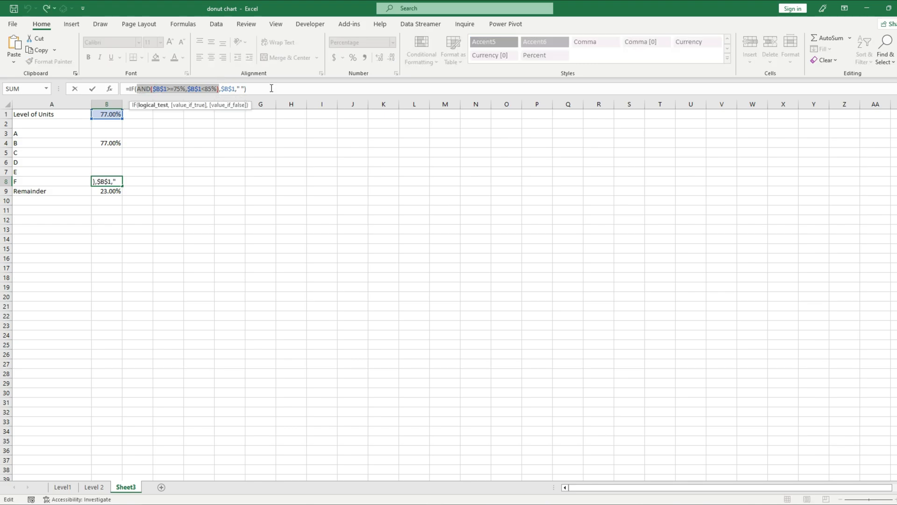
key("Delete")
left_click(103, 114)
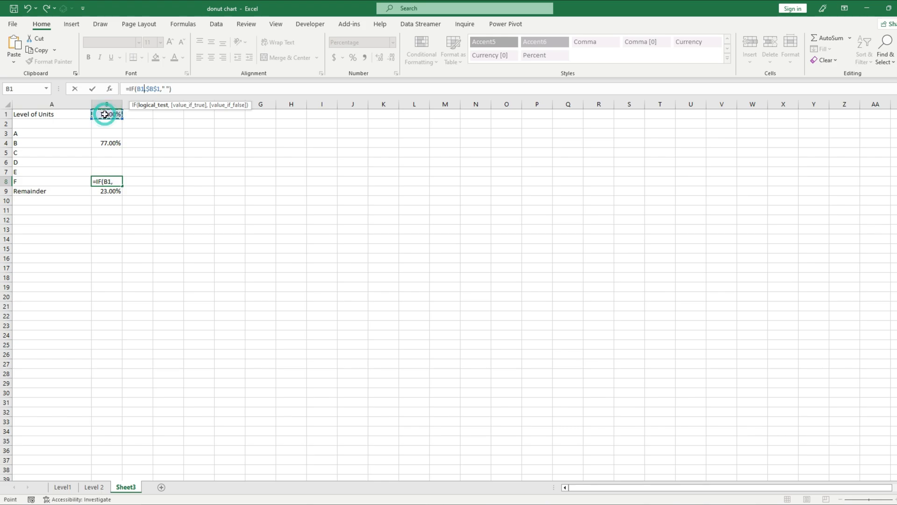
left_click(141, 89)
type("$")
left_click(147, 89)
key("Left")
type("$")
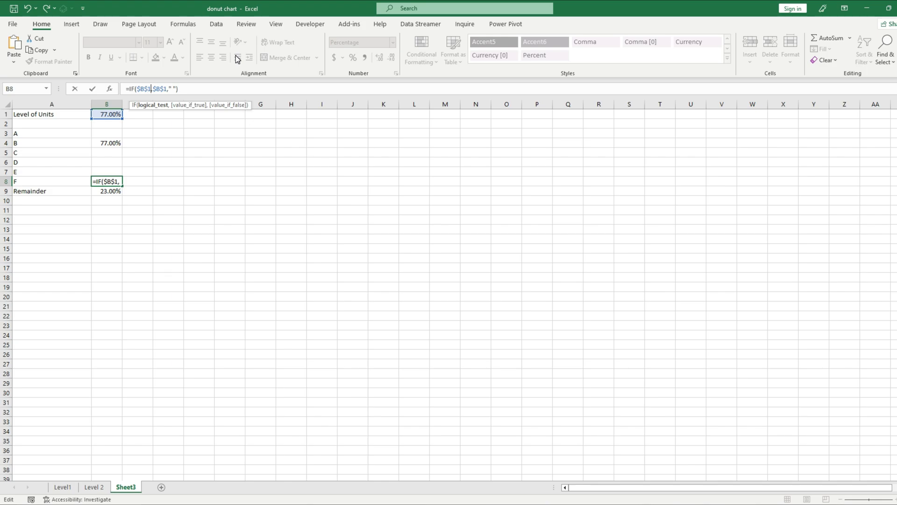
key("Right")
type("<45")
type("%")
key("Return")
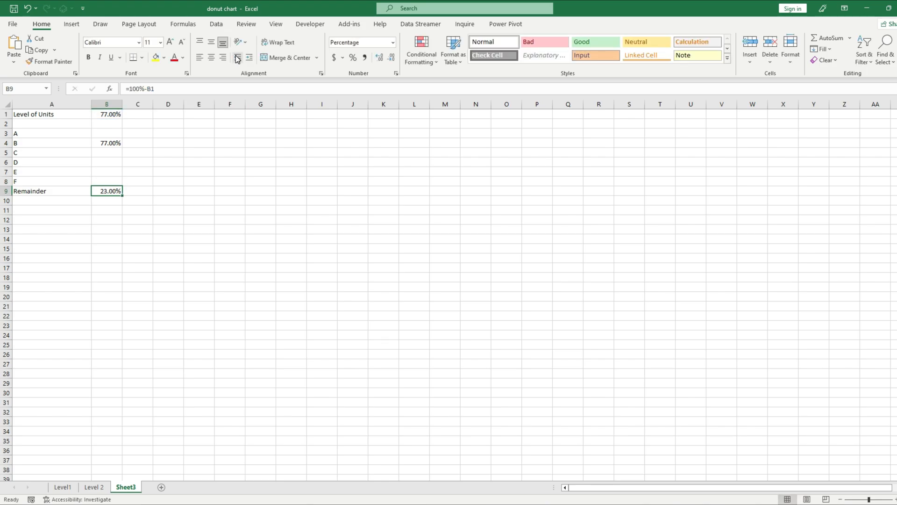
- Set the Level of Units percentage in B1 to 32% and check the level F cell B8
left_click(113, 115)
type("32")
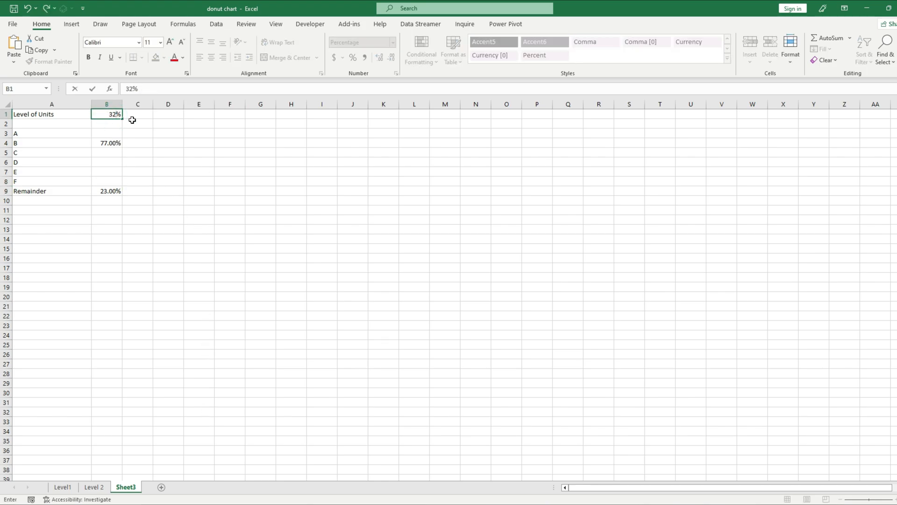
key("Return")
left_click(109, 182)
- Set the Level of Units percentage in B1 to 45% and check the level E formula in B7
left_click(114, 114)
type("45")
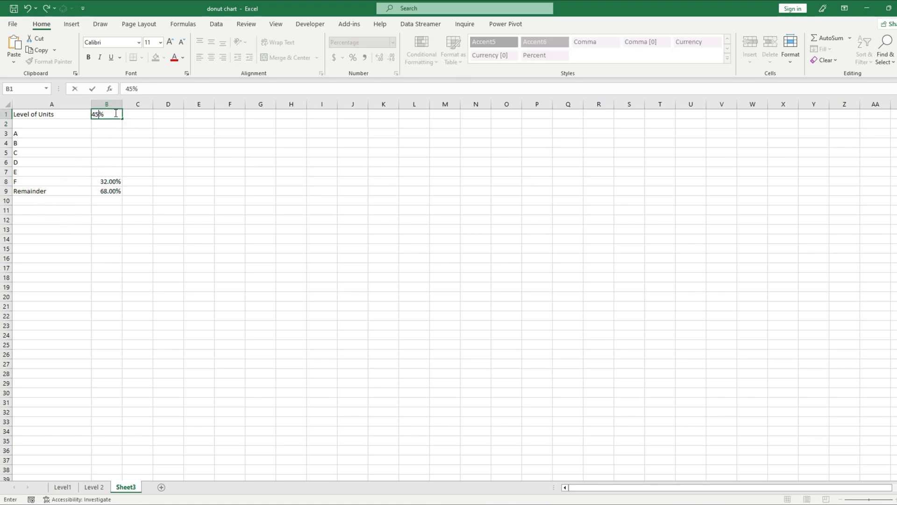
key("Return")
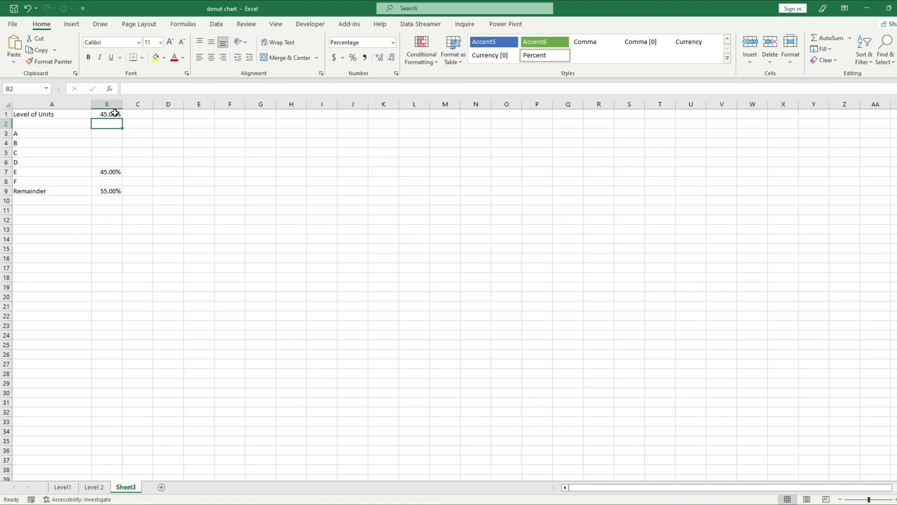
left_click(112, 170)
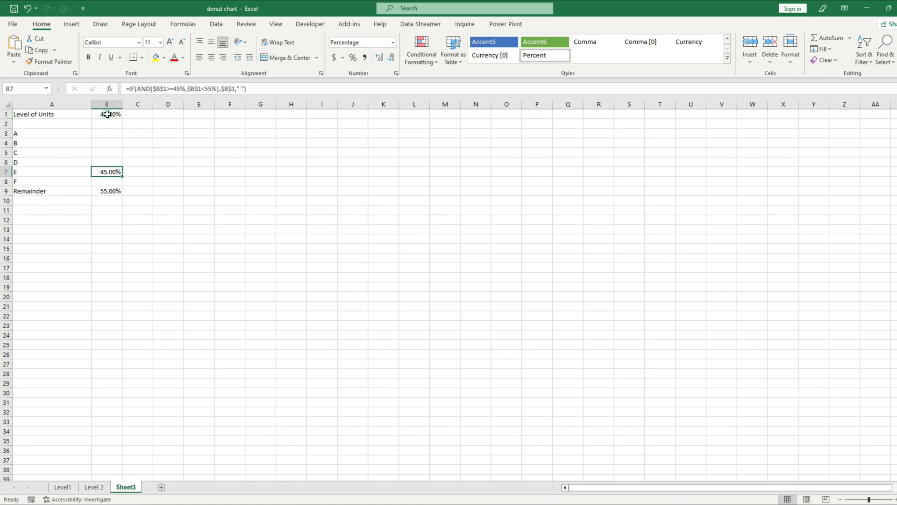
- Test the level formulas by setting the Level of Units percentage in B1 to 65% and to 72%
left_click(108, 114)
type("65")
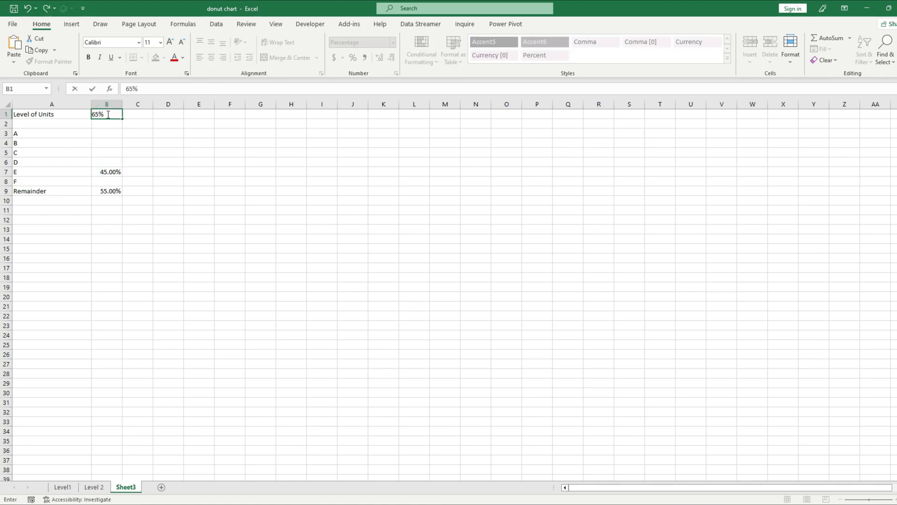
key("Return")
left_click(108, 114)
type("72")
key("Return")
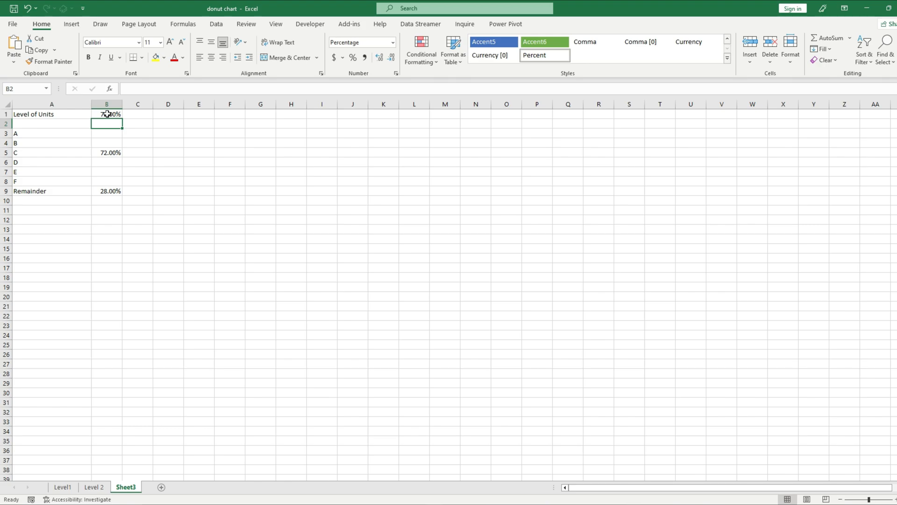
type("78")
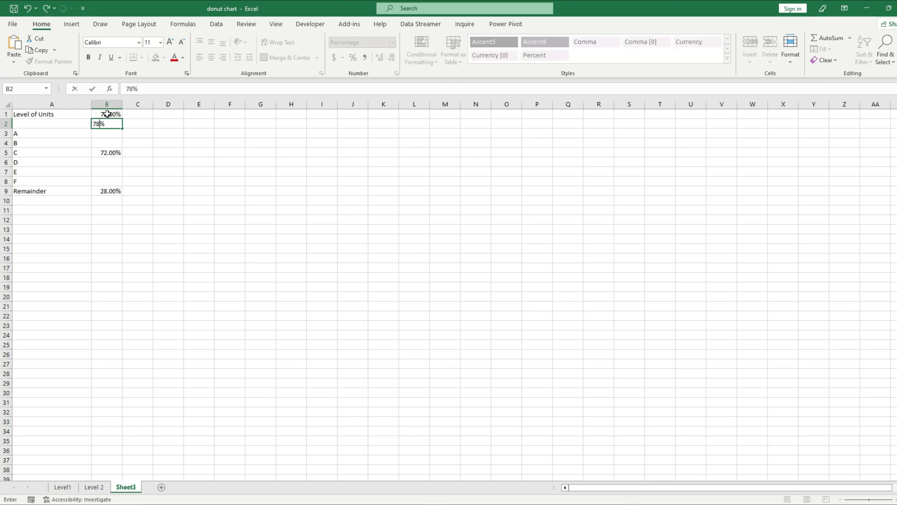
key("Return")
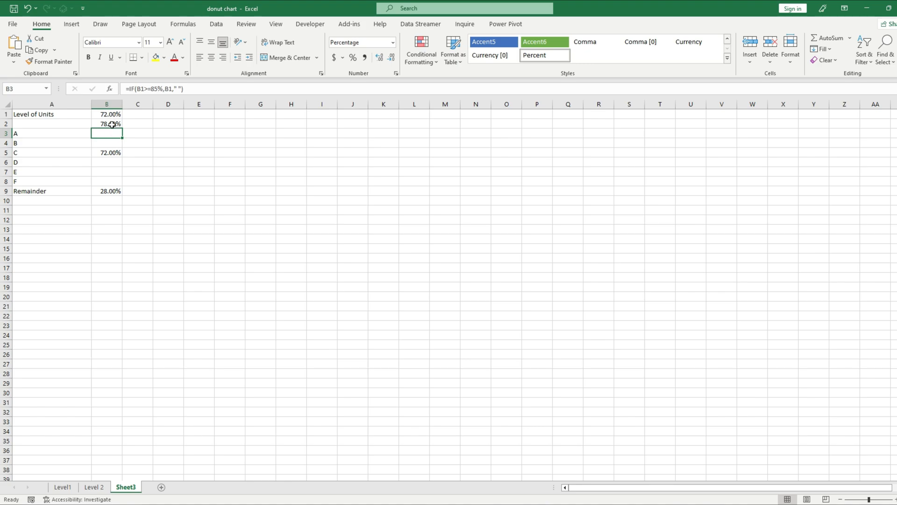
left_click(112, 124)
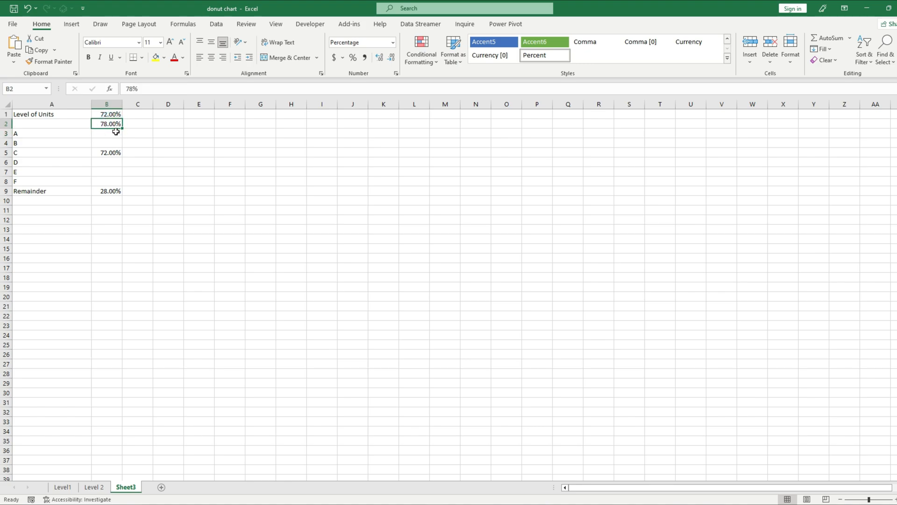
key("Delete")
- Test the level B formula by setting the Level of Units percentage in B1 to 78% and to 82%
left_click(113, 115)
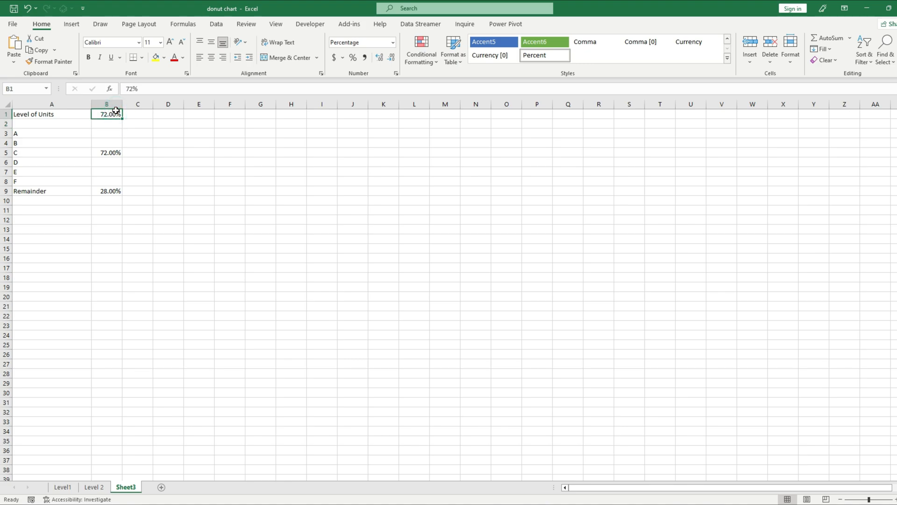
type("78")
key("Return")
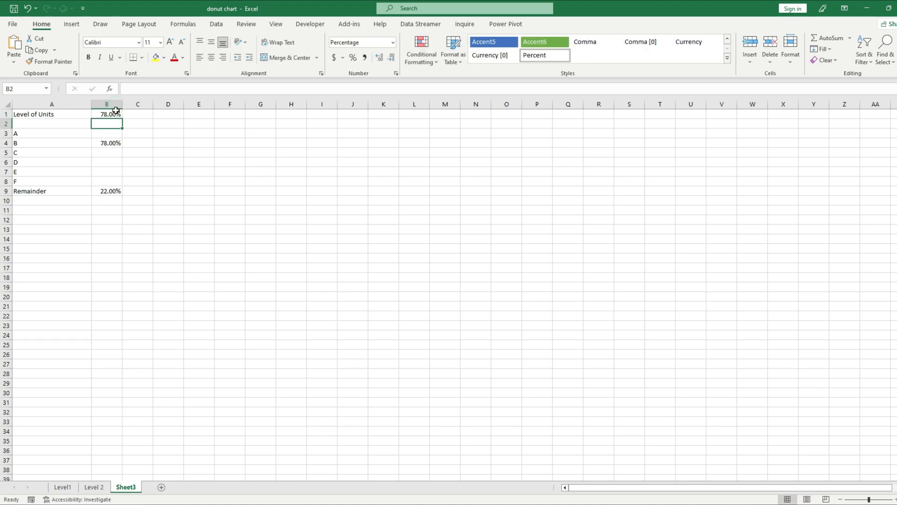
left_click(108, 114)
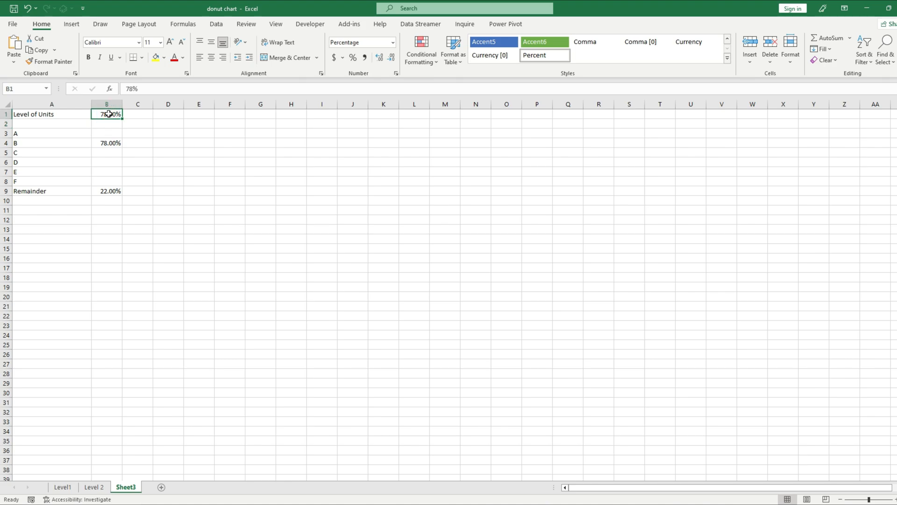
type("82")
key("Return")
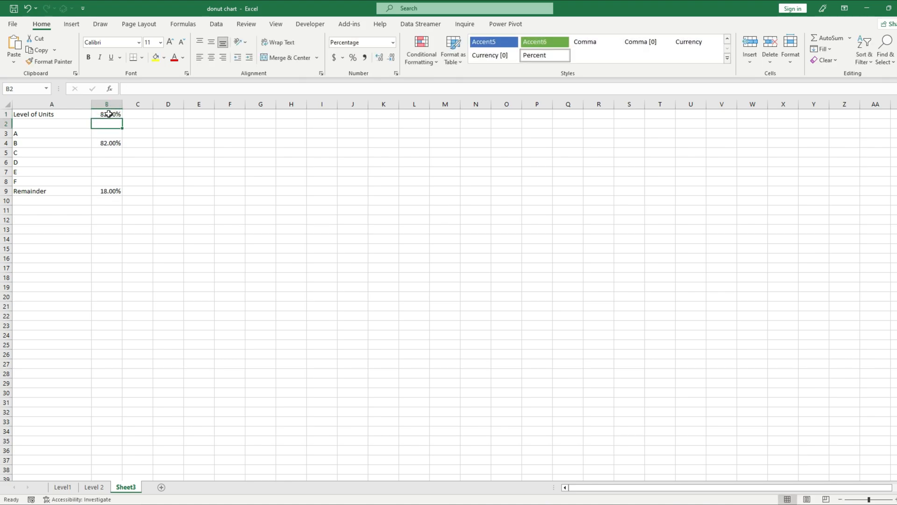
- Set the Level of Units percentage in B1 to 89% and review the level F formula in B8
left_click(110, 115)
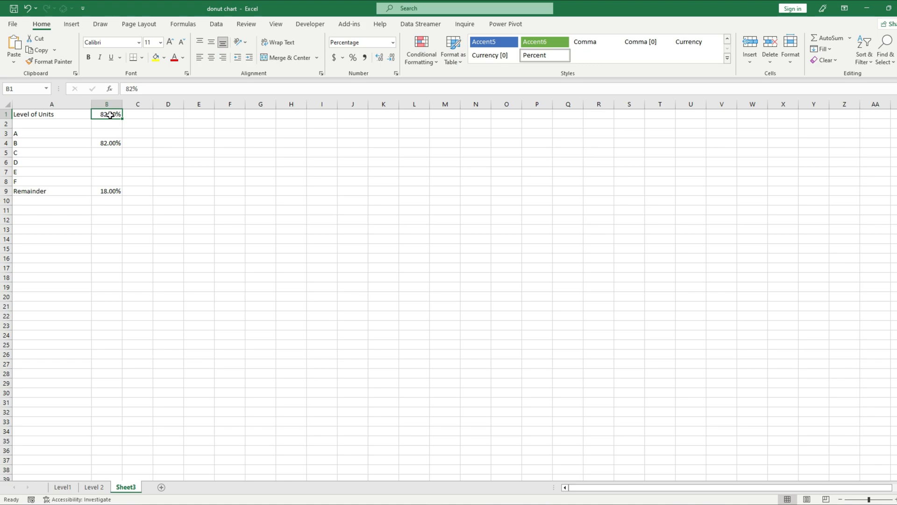
type("89")
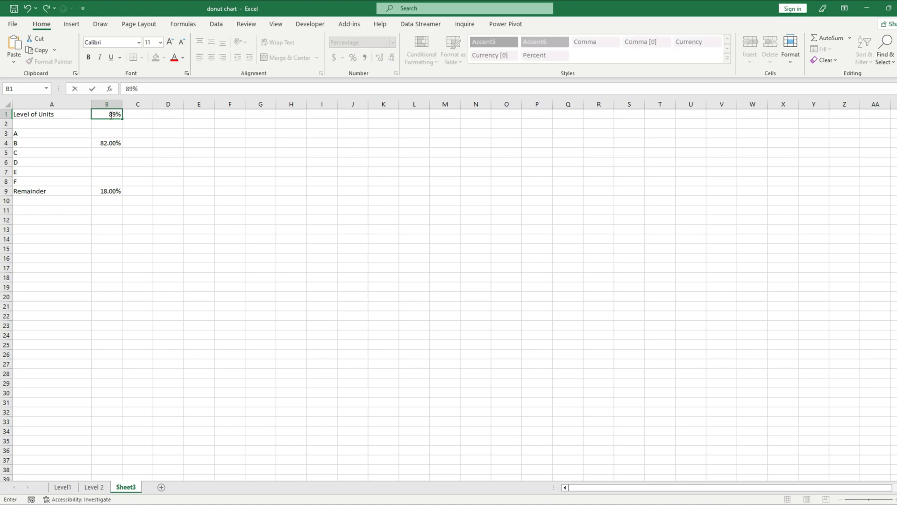
key("Return")
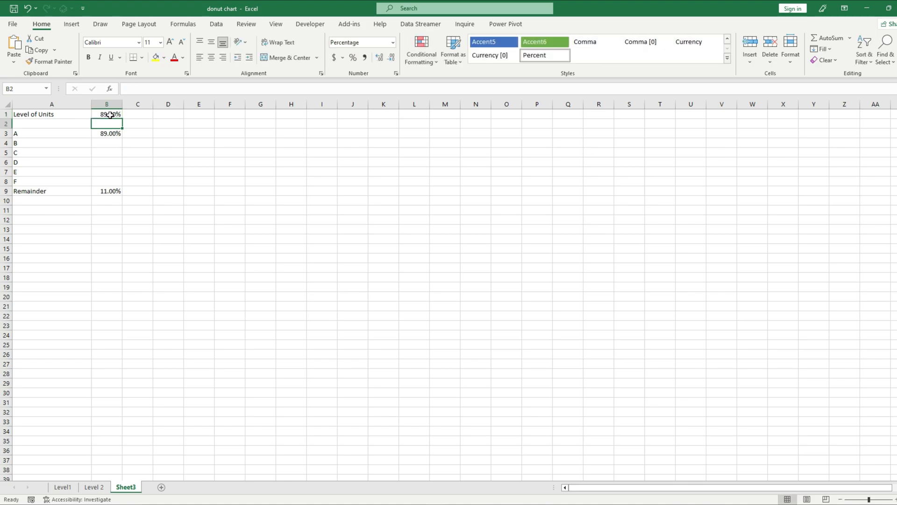
left_click(140, 209)
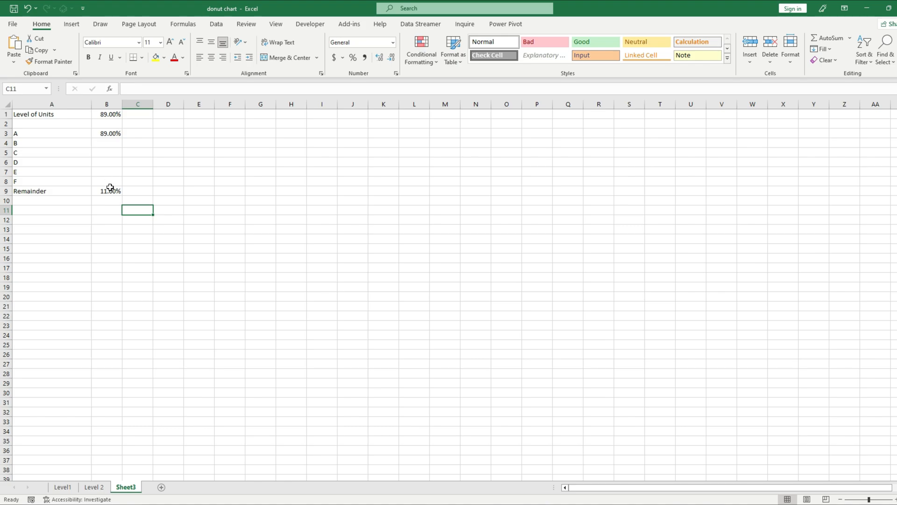
left_click(114, 180)
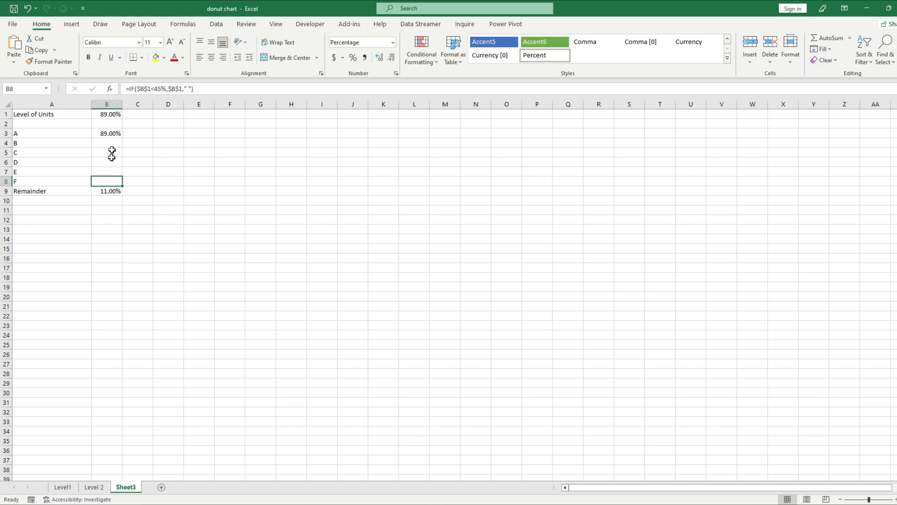
left_click(107, 114)
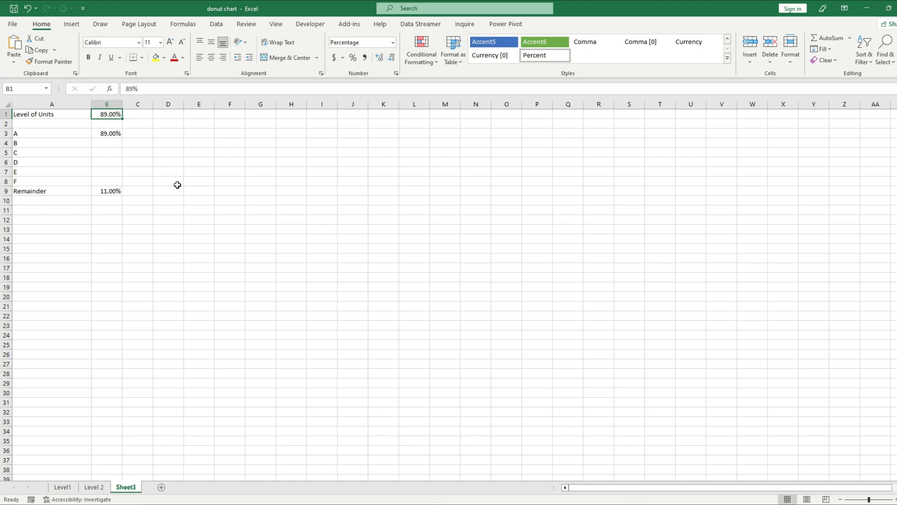
left_click(201, 239)
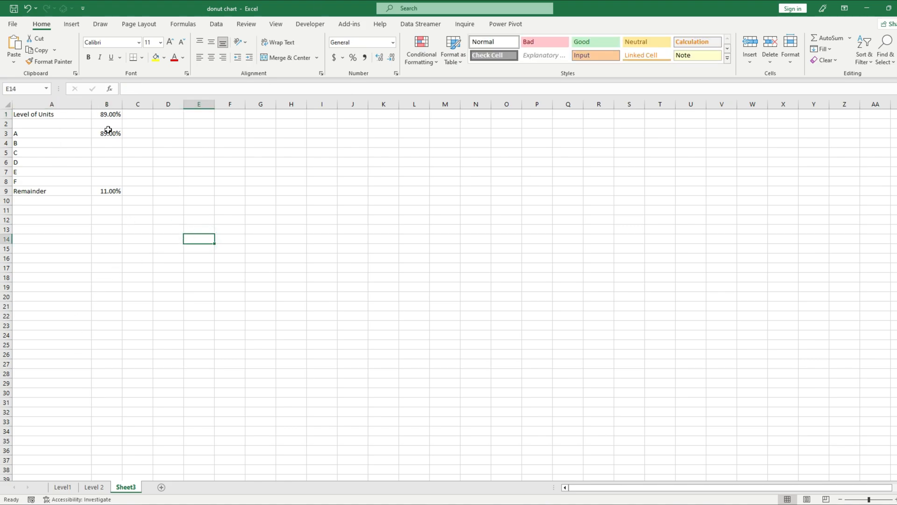
left_click_drag(109, 132, 138, 191)
left_click(136, 218)
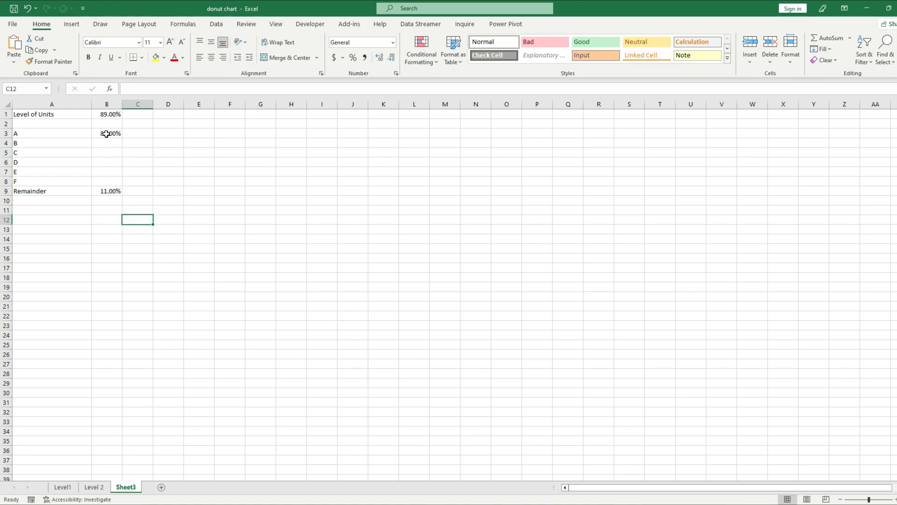
left_click(150, 182)
left_click(148, 139)
- Insert an empty doughnut chart and place it beside the data, starting at column D
left_click(168, 136)
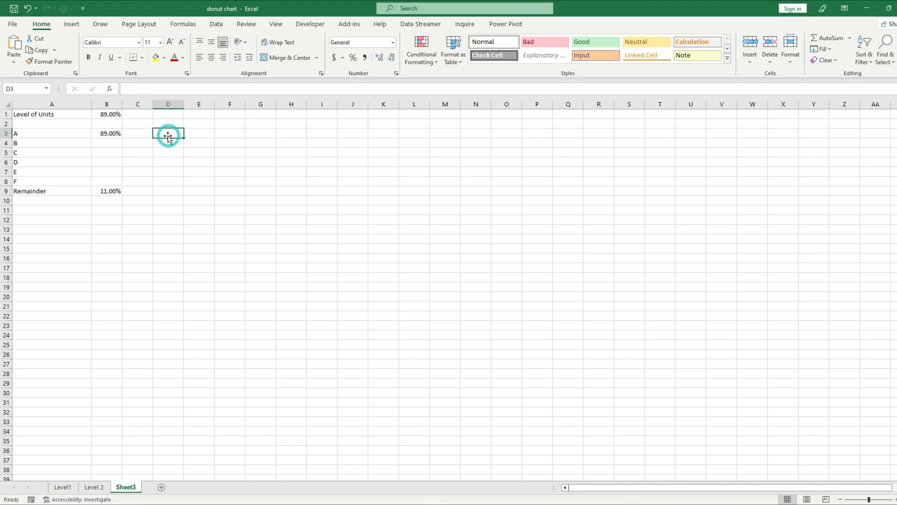
left_click(71, 24)
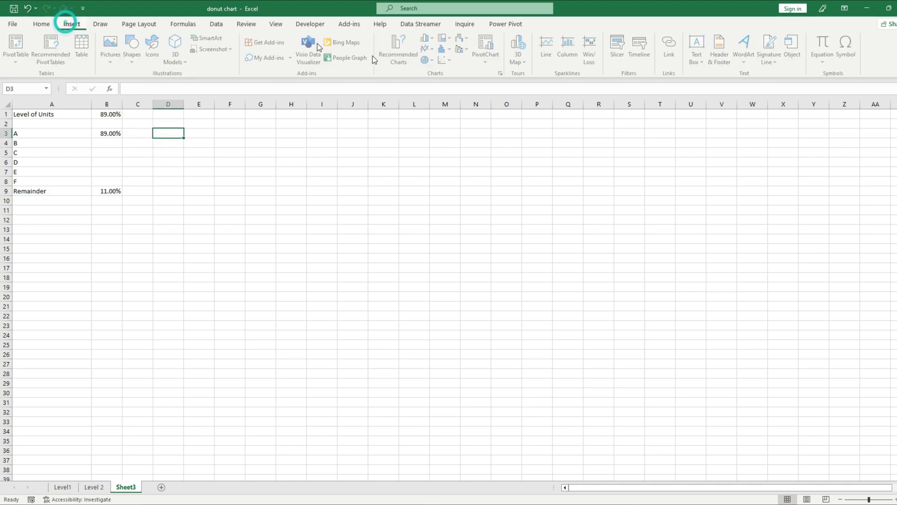
left_click(427, 60)
left_click(435, 181)
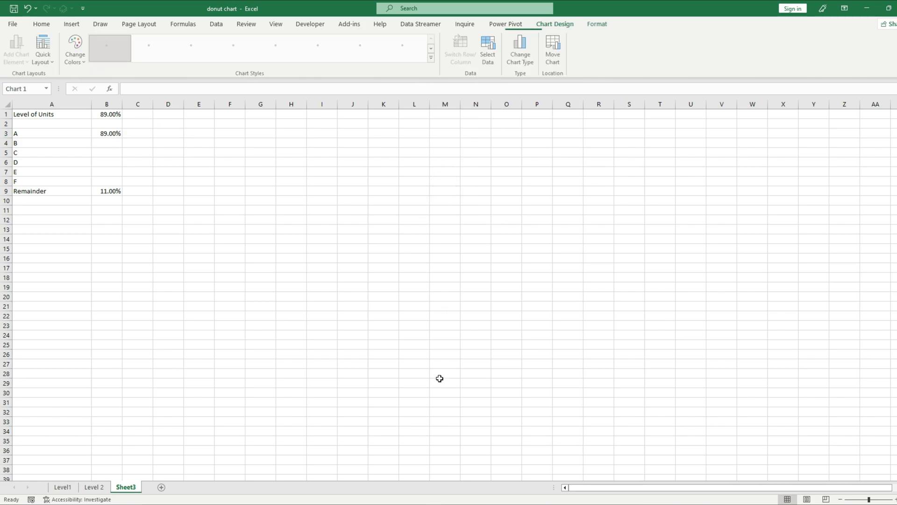
left_click_drag(400, 233, 204, 123)
- Add a chart data series named from cell A1 with its values taken from B3:B9
right_click(280, 161)
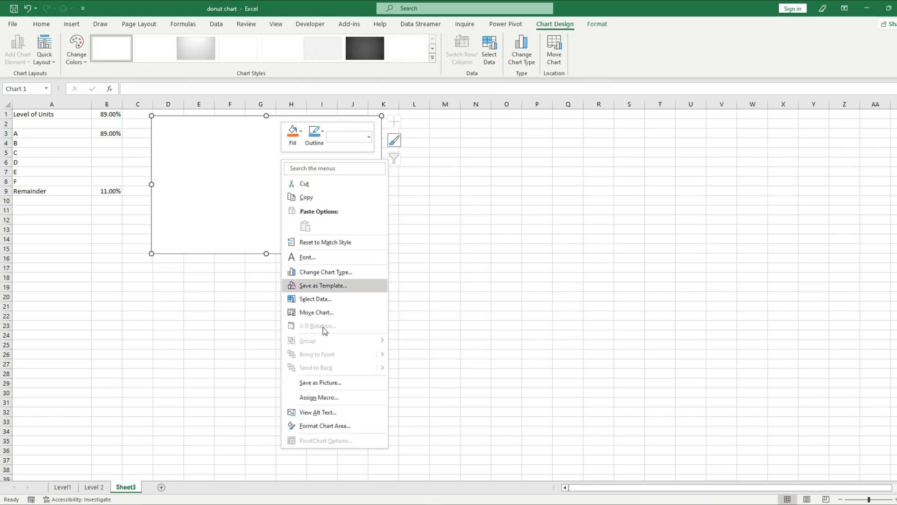
left_click(322, 299)
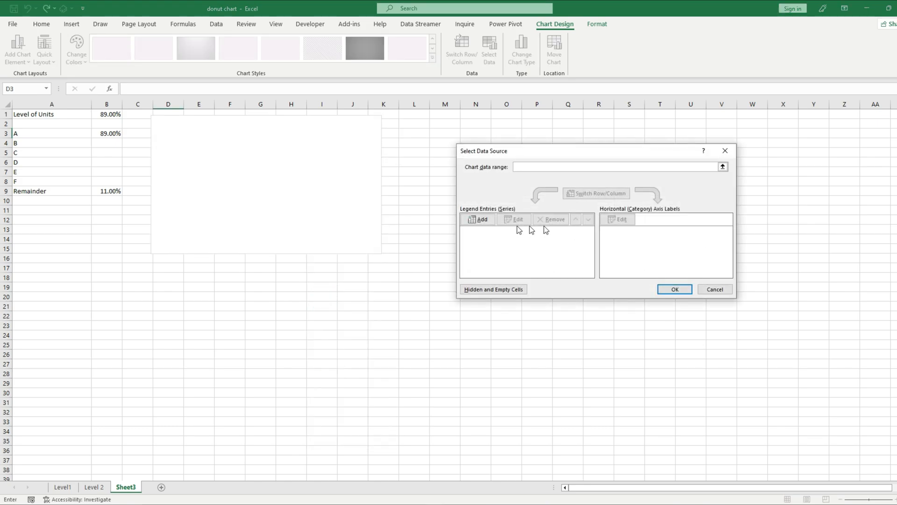
left_click(478, 219)
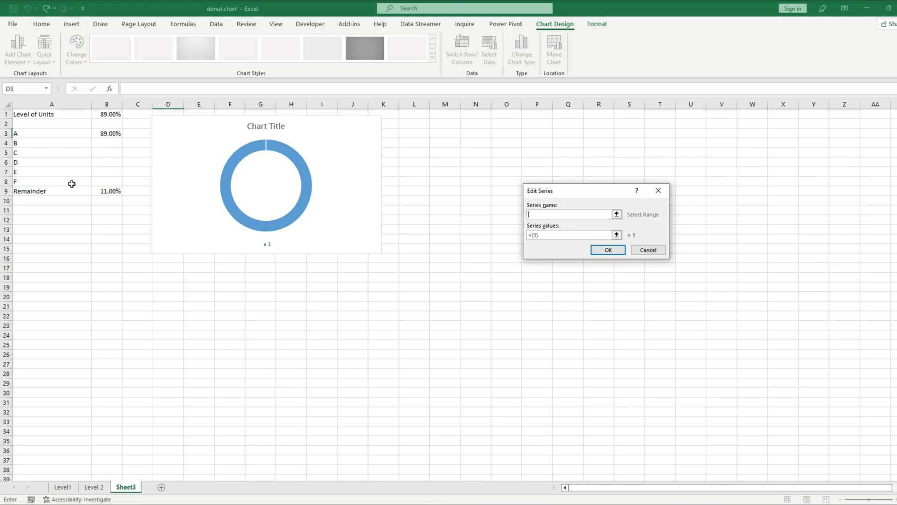
left_click(32, 116)
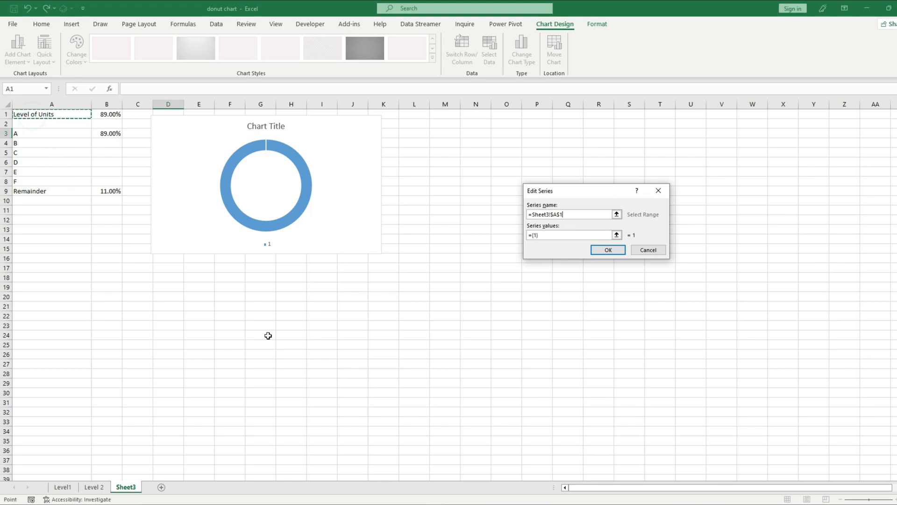
left_click(582, 235)
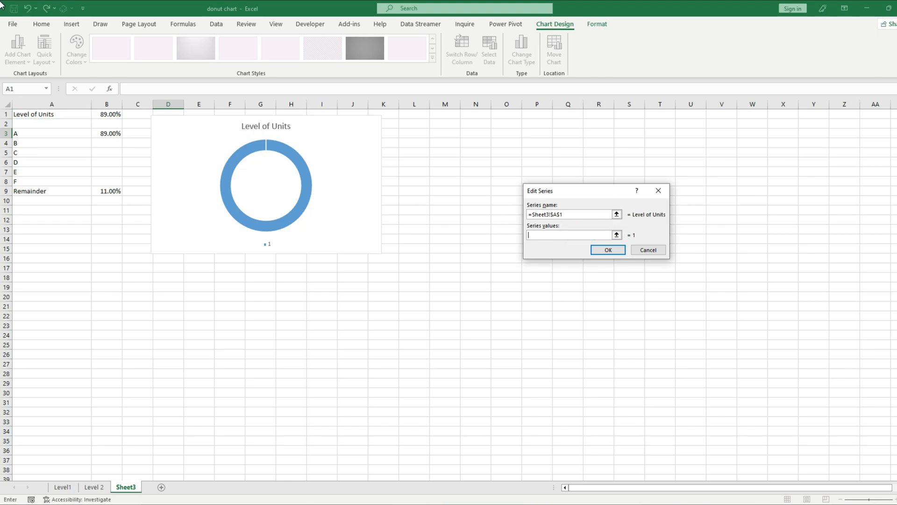
left_click_drag(107, 132, 114, 192)
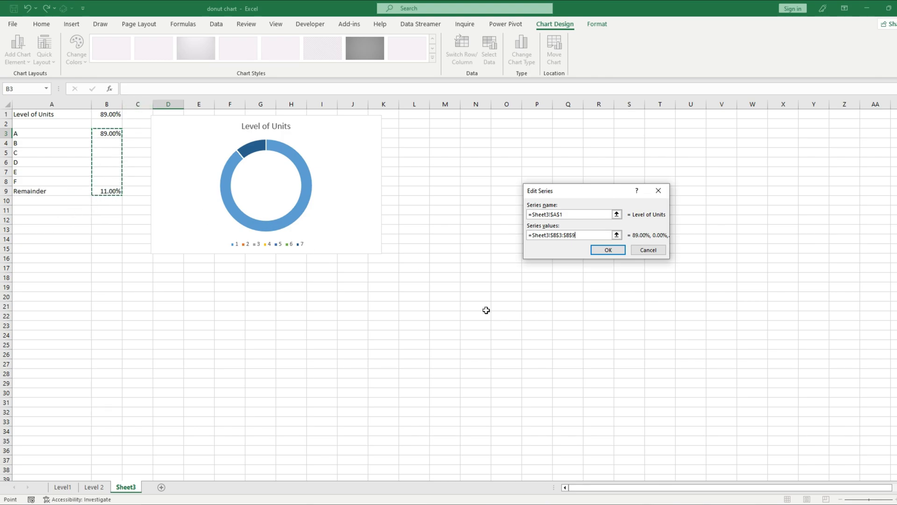
left_click(619, 254)
- Set the chart's category labels to the level names in A3:A8 and accept the data source
left_click(625, 223)
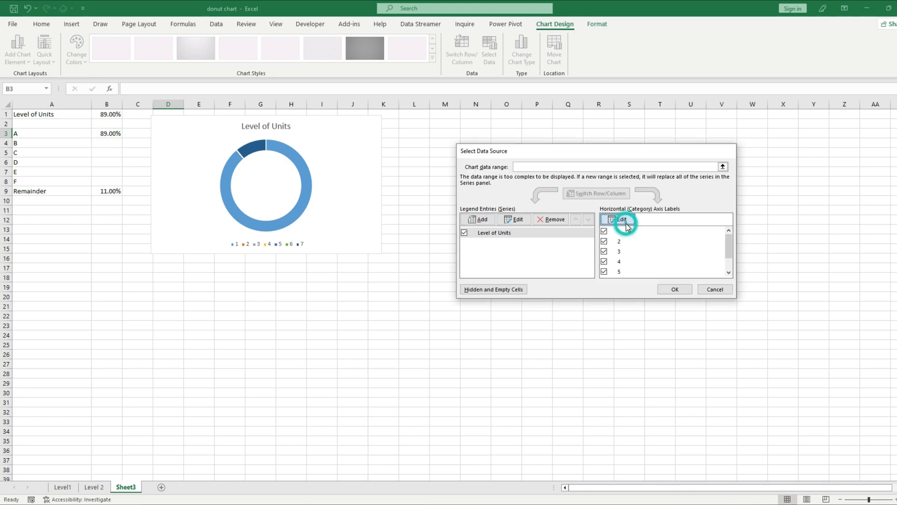
left_click_drag(36, 133, 36, 181)
left_click(609, 239)
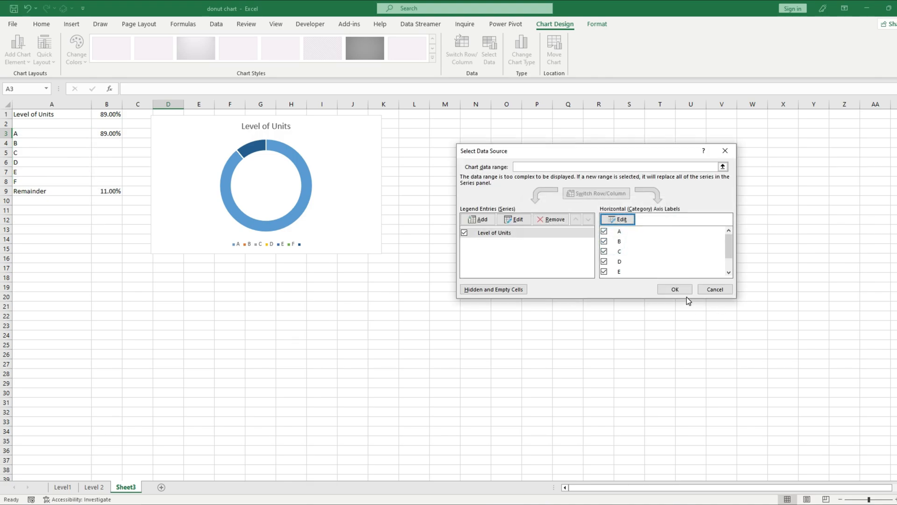
left_click(675, 288)
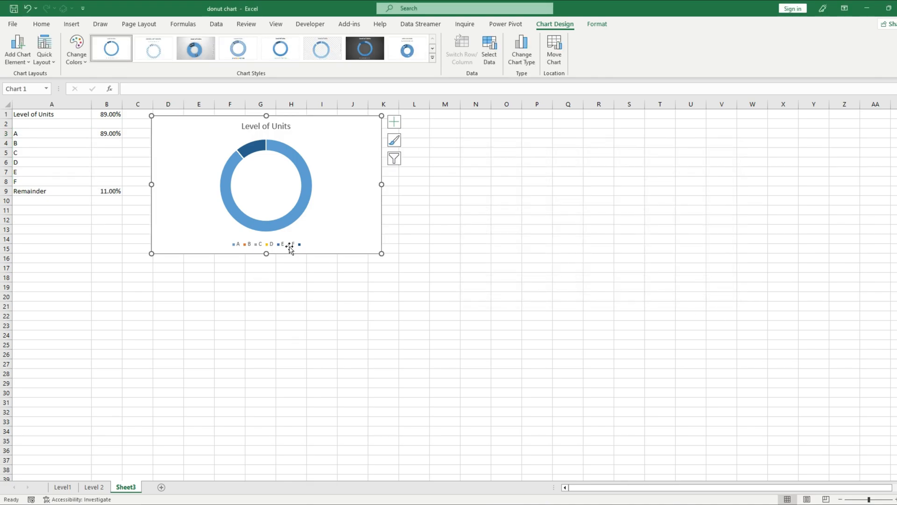
- Delete the chart's legend, and reposition the chart at column E enlarged to about 4.4 by 6.1 inches
left_click(290, 247)
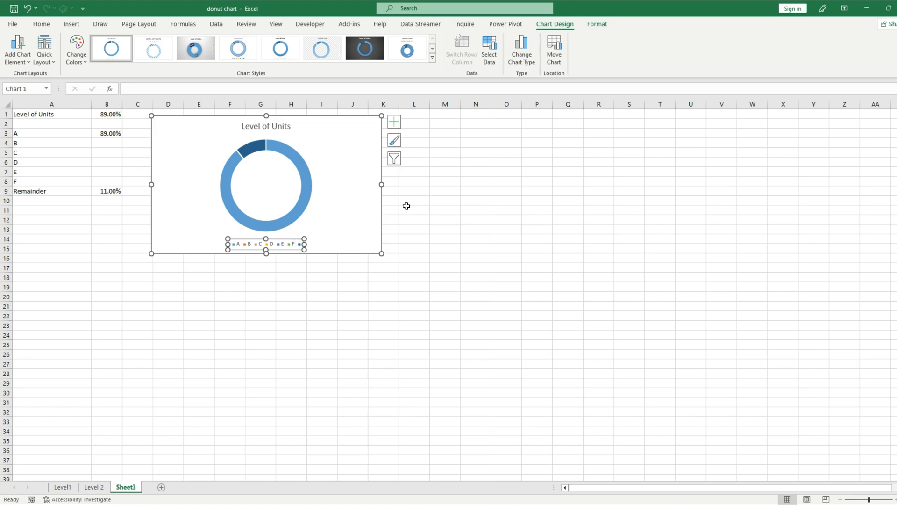
key("Delete")
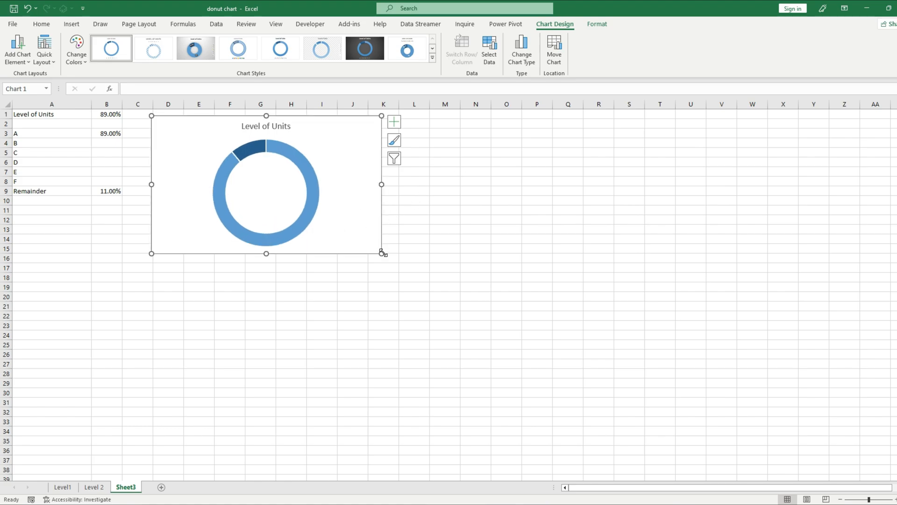
left_click_drag(382, 254, 432, 316)
left_click_drag(380, 138, 424, 153)
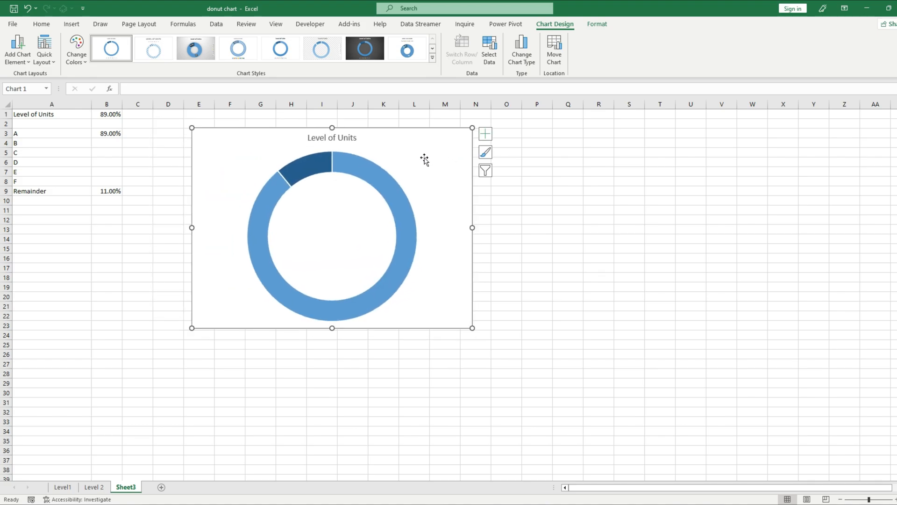
- Set the chart's properties to Don't move or size with cells
double_click(441, 148)
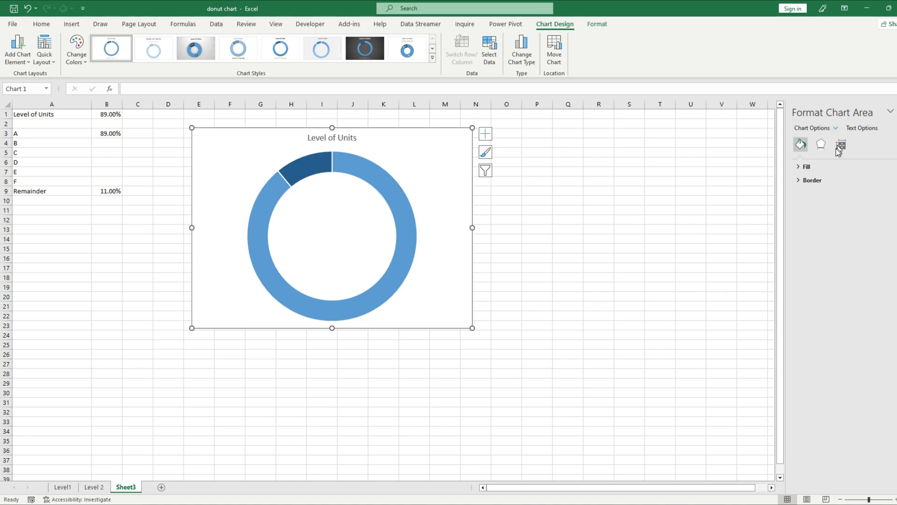
left_click(846, 146)
left_click(800, 167)
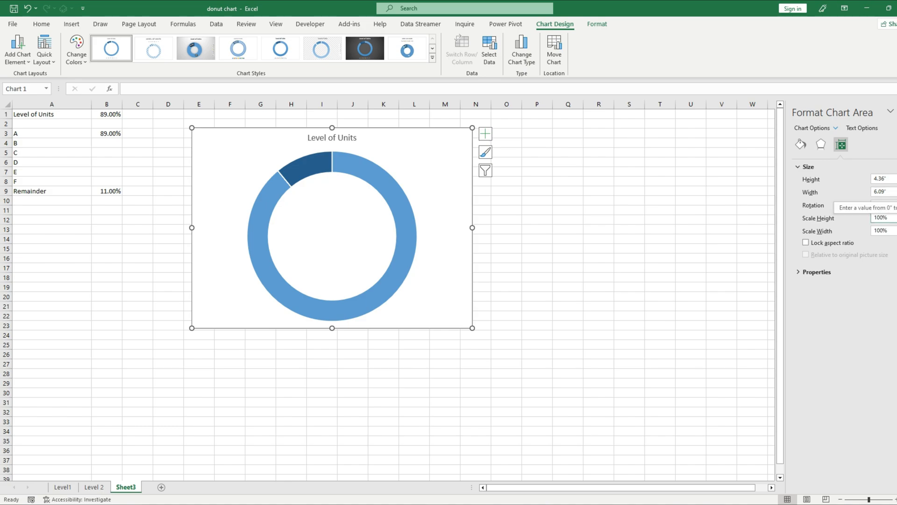
left_click(799, 272)
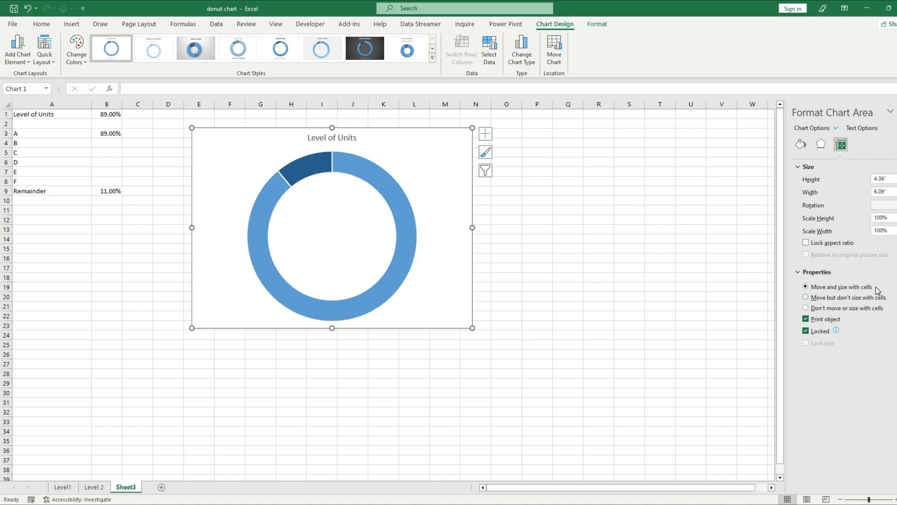
left_click(805, 309)
- Set the chart's height to 4.5 inches and its width to 6 inches
left_click(893, 176)
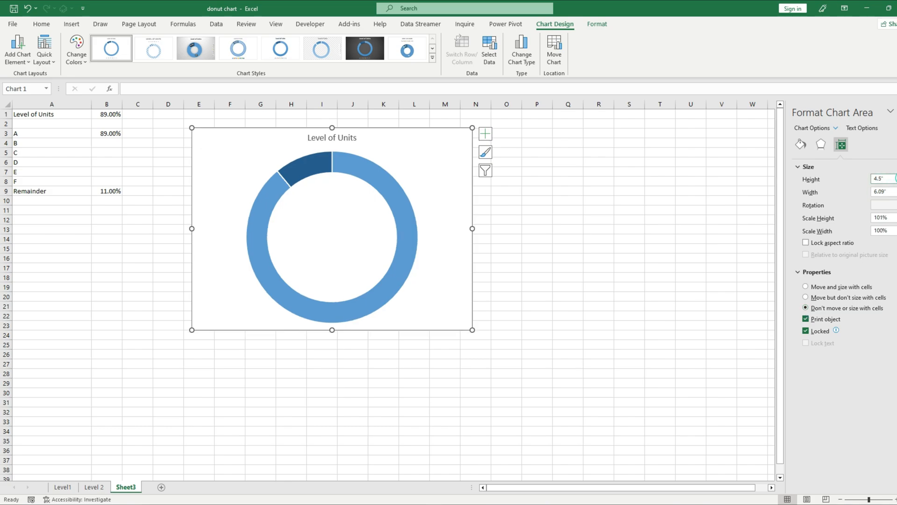
left_click(894, 177)
left_click(893, 177)
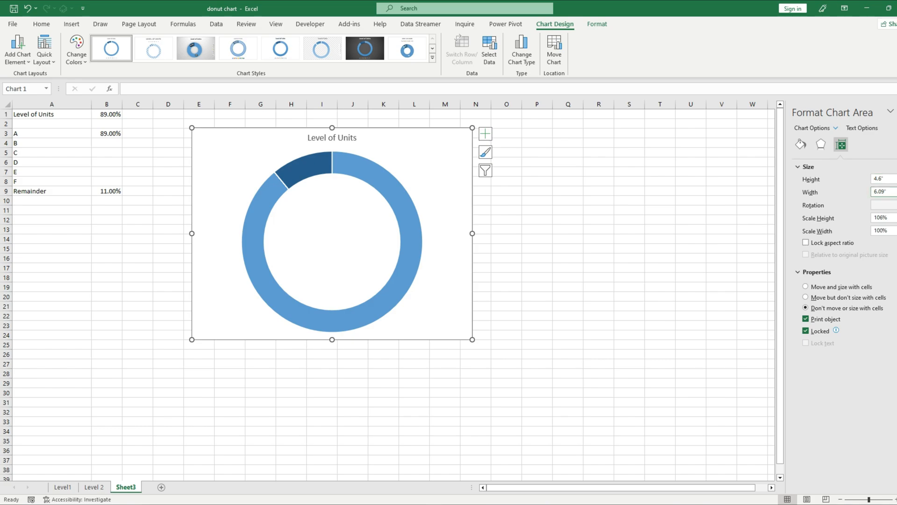
left_click(894, 182)
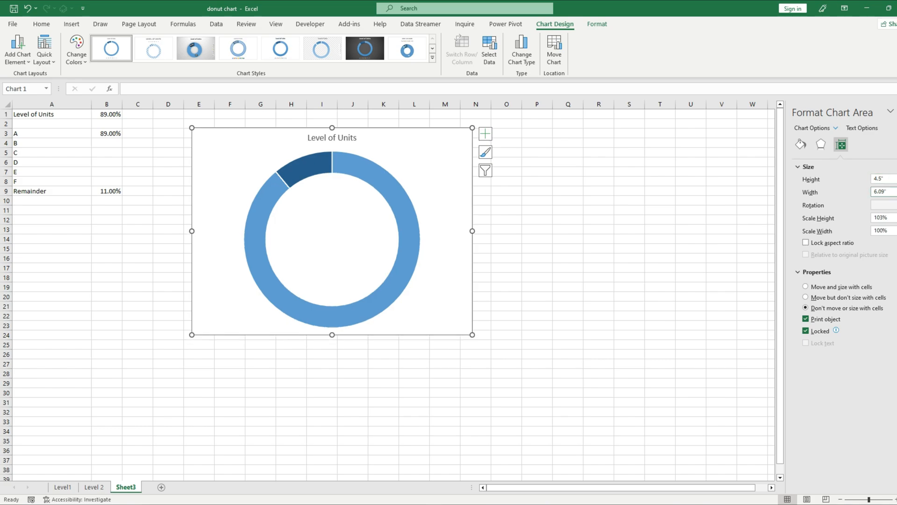
left_click(894, 194)
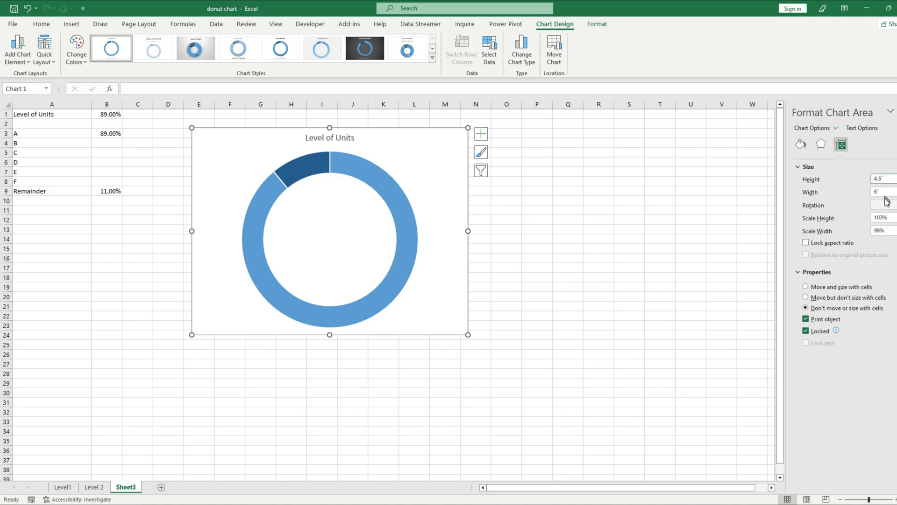
left_click(821, 144)
left_click(804, 146)
left_click(807, 167)
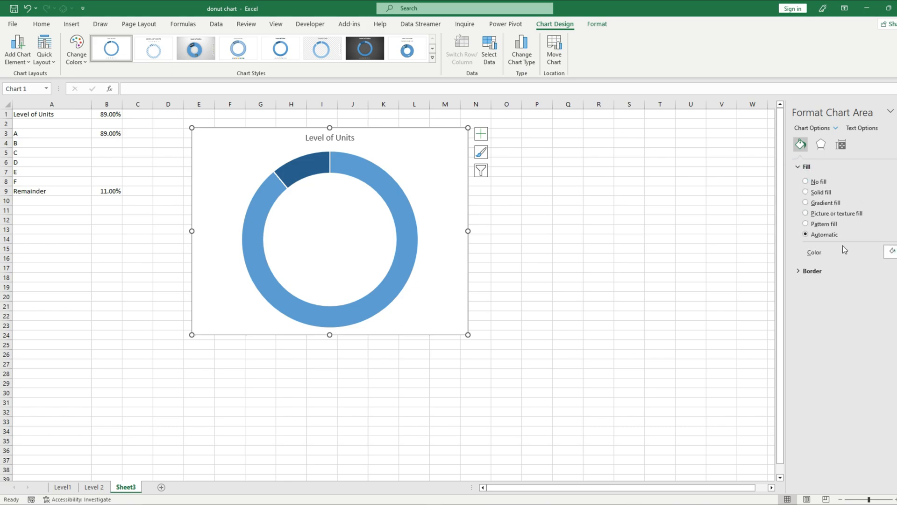
left_click(722, 248)
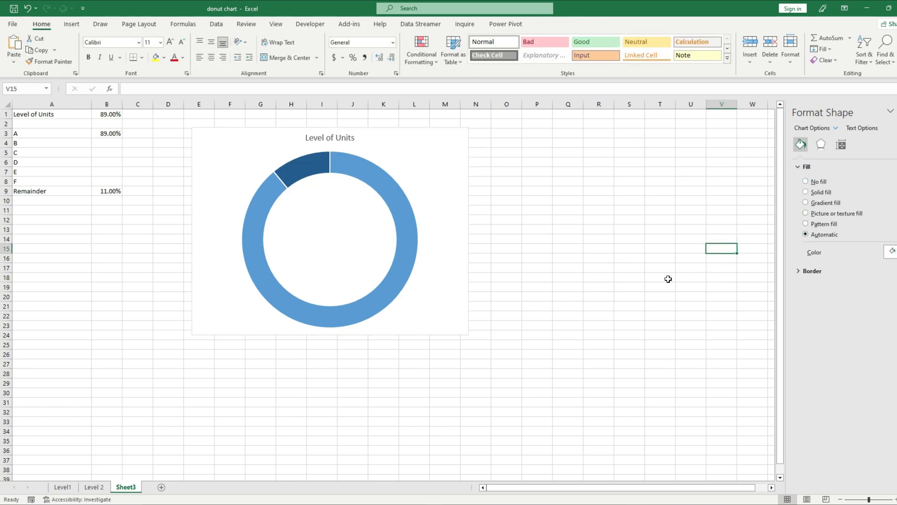
- Preview the available chart styles and apply the dark Style 7 to the donut chart
left_click(433, 132)
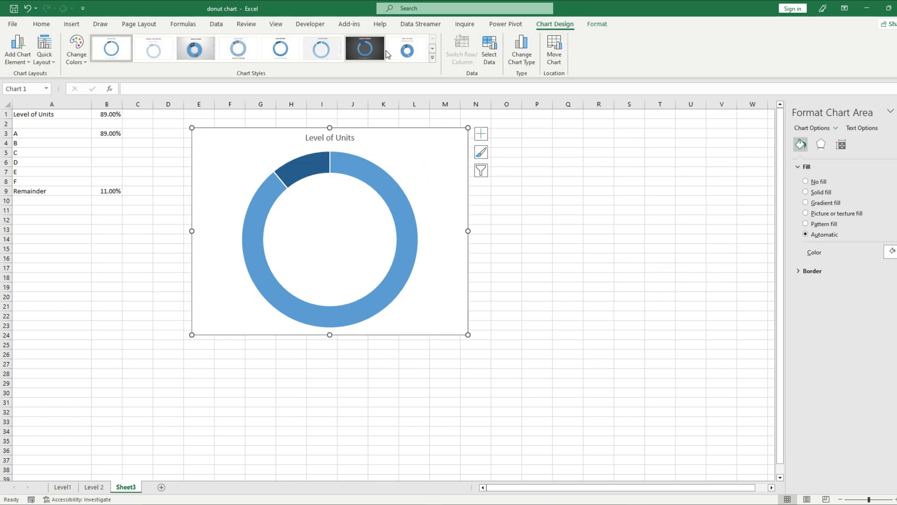
left_click(432, 49)
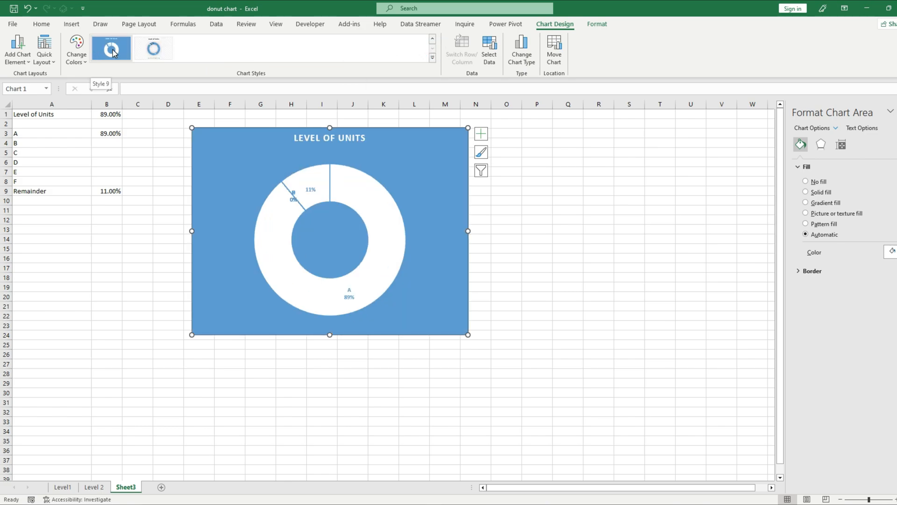
left_click(166, 45)
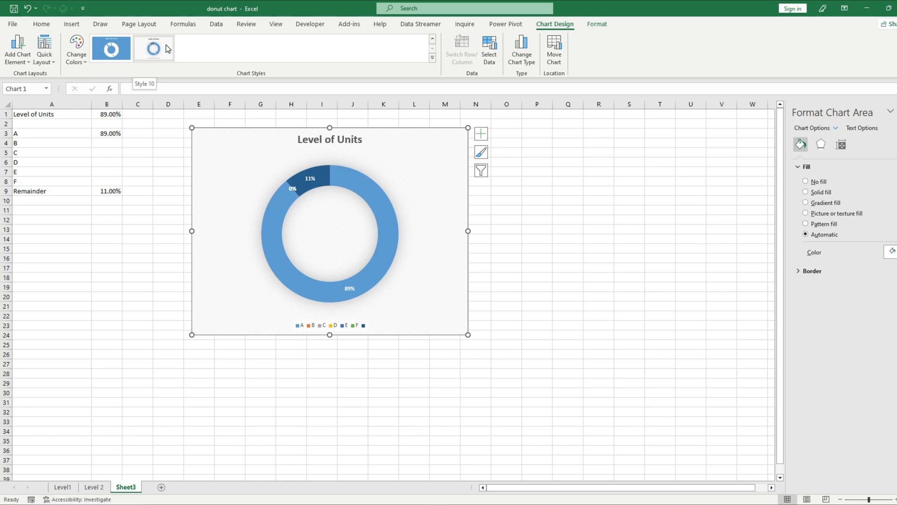
left_click(432, 39)
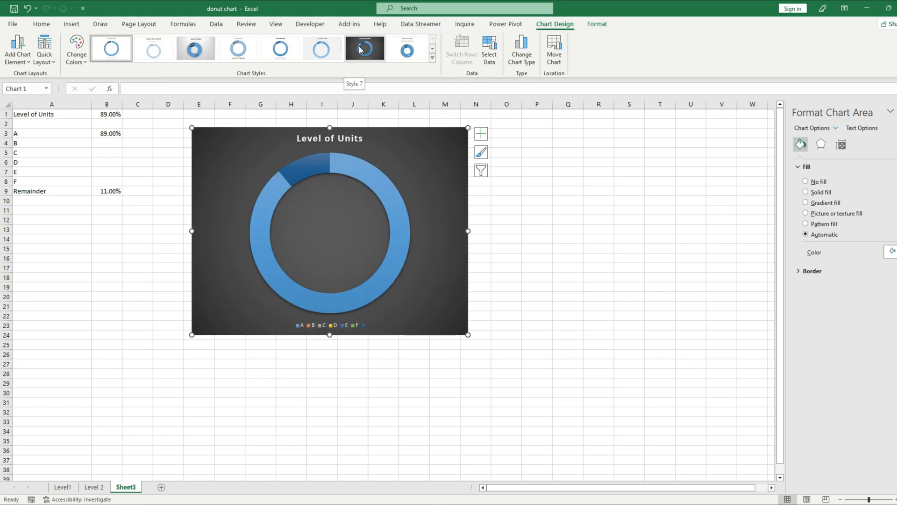
left_click(381, 50)
- Delete the legend from the restyled chart and enlarge the chart to reach column O and row 27
left_click(351, 328)
key("Delete")
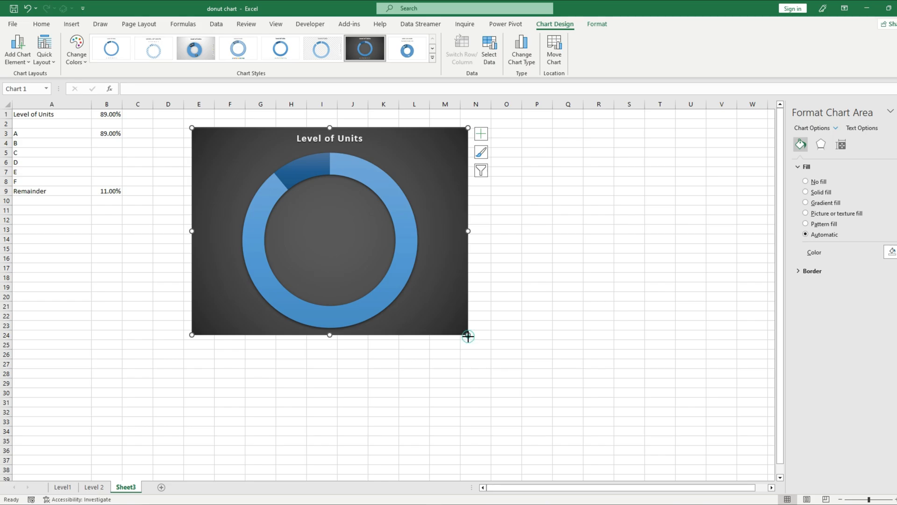
left_click_drag(468, 335, 498, 368)
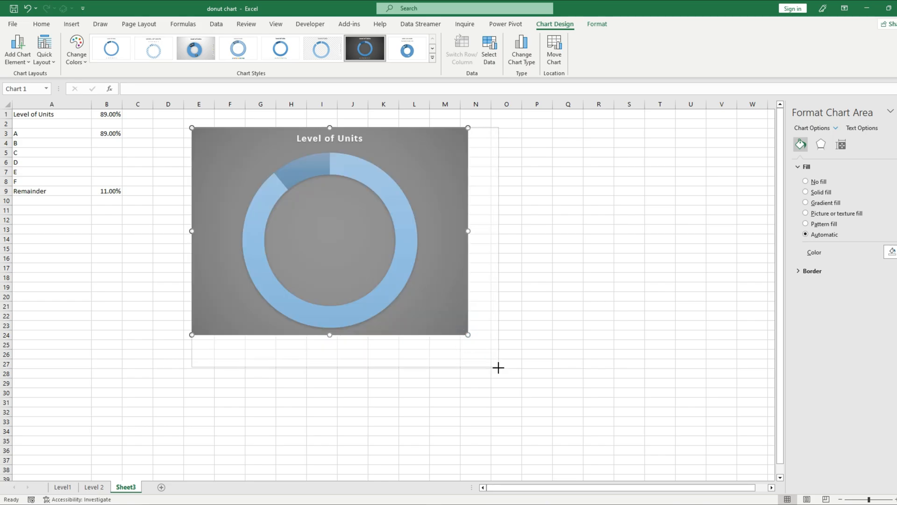
left_click(143, 324)
- Remove the fill from the Remainder slice of the donut chart
mouse_move(318, 175)
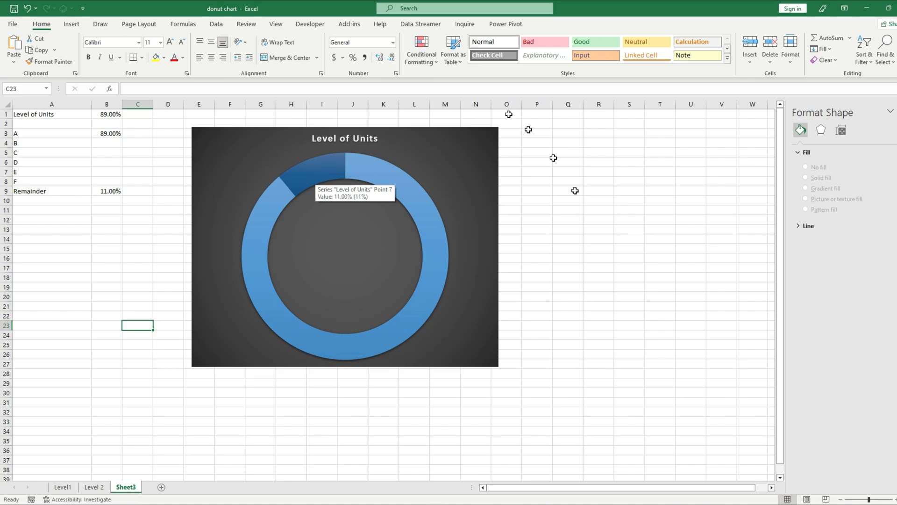
left_click(543, 239)
left_click(601, 230)
left_click(329, 177)
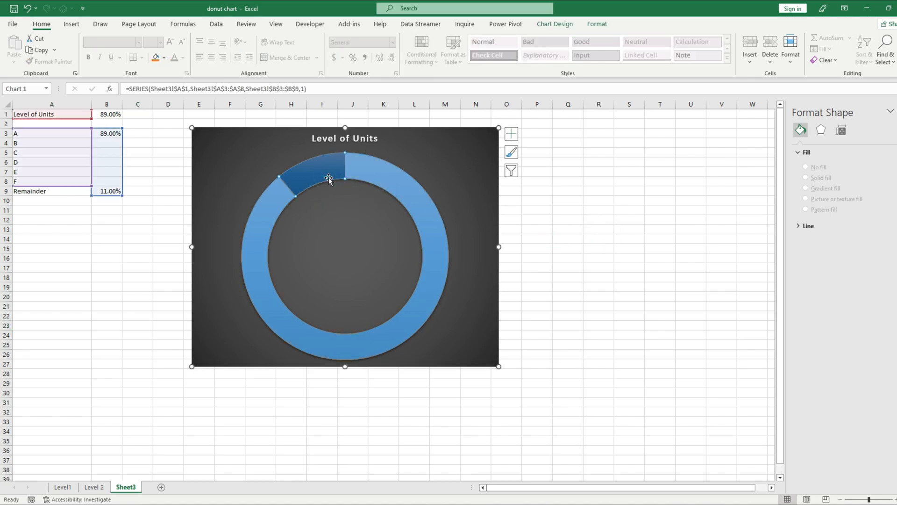
left_click(318, 175)
left_click(822, 146)
left_click(801, 144)
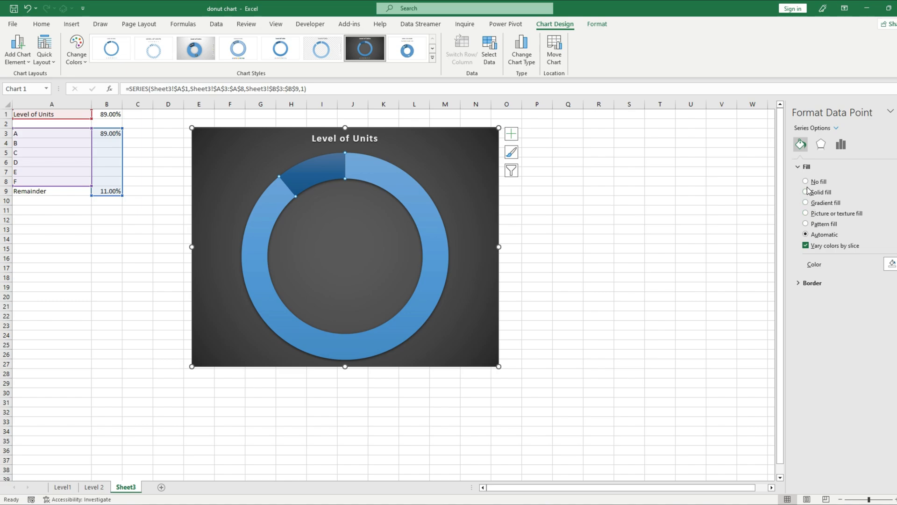
left_click(806, 182)
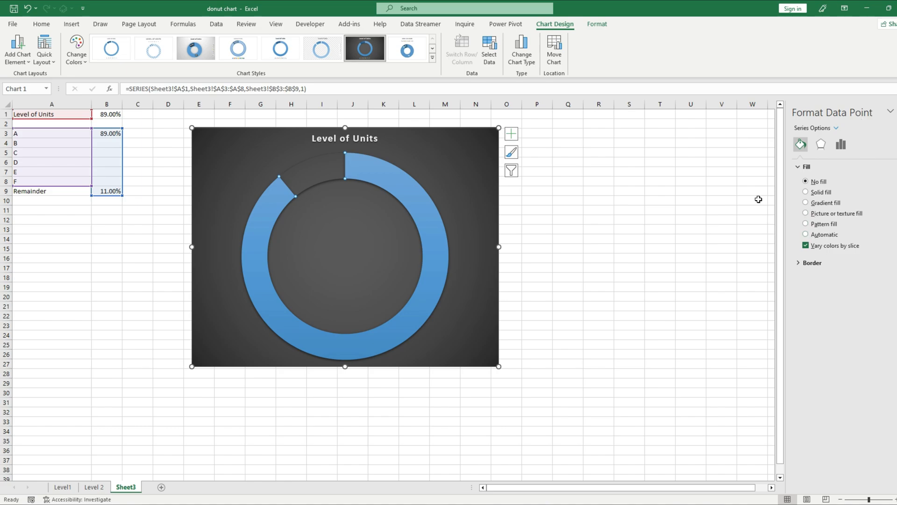
- Give the Remainder slice a solid white border 2 pt wide
left_click(799, 263)
scroll(850, 322, "down", 1)
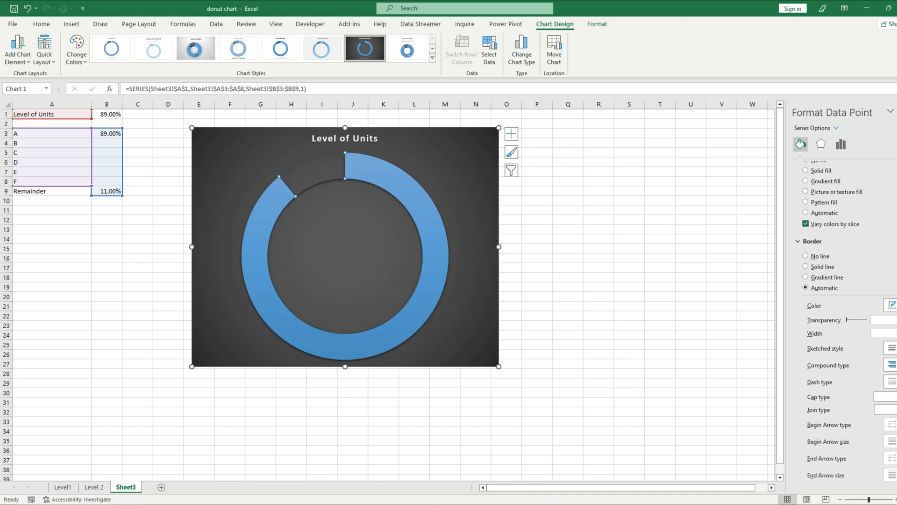
left_click(890, 305)
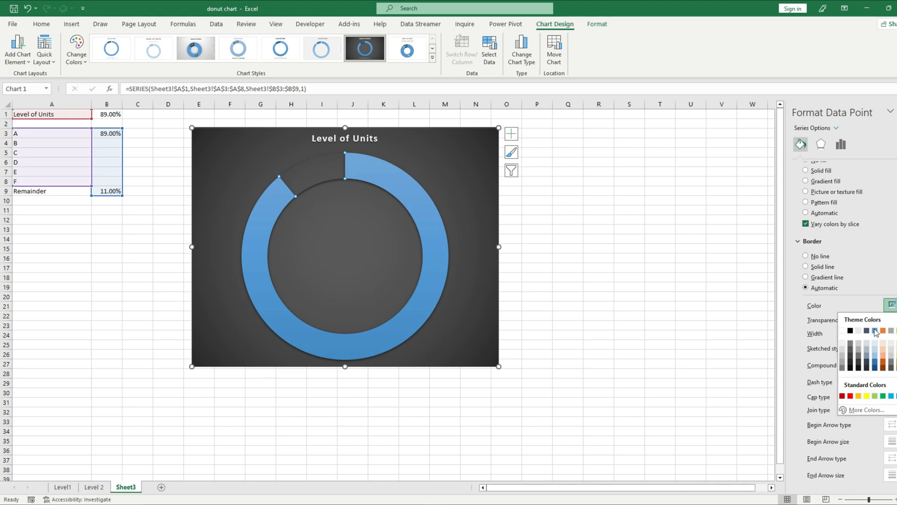
left_click(847, 335)
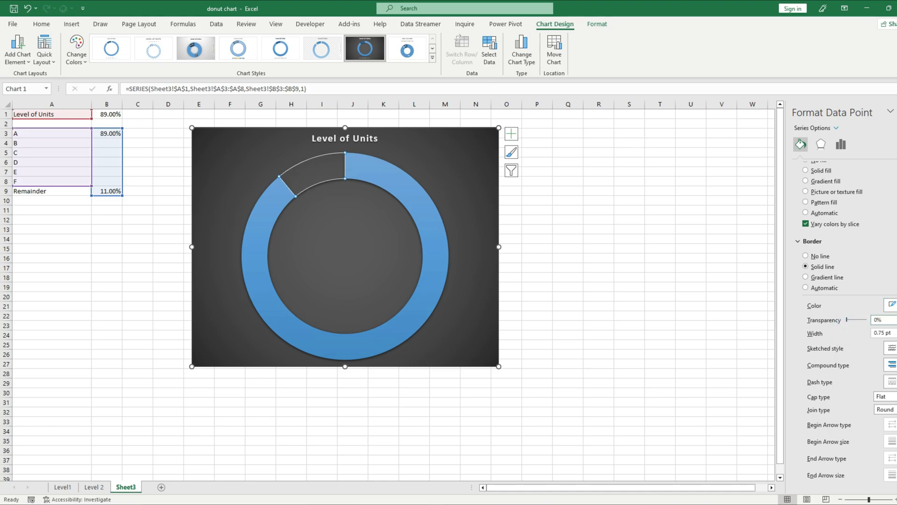
left_click(895, 331)
left_click(894, 331)
left_click(894, 331)
left_click(894, 331)
left_click(894, 331)
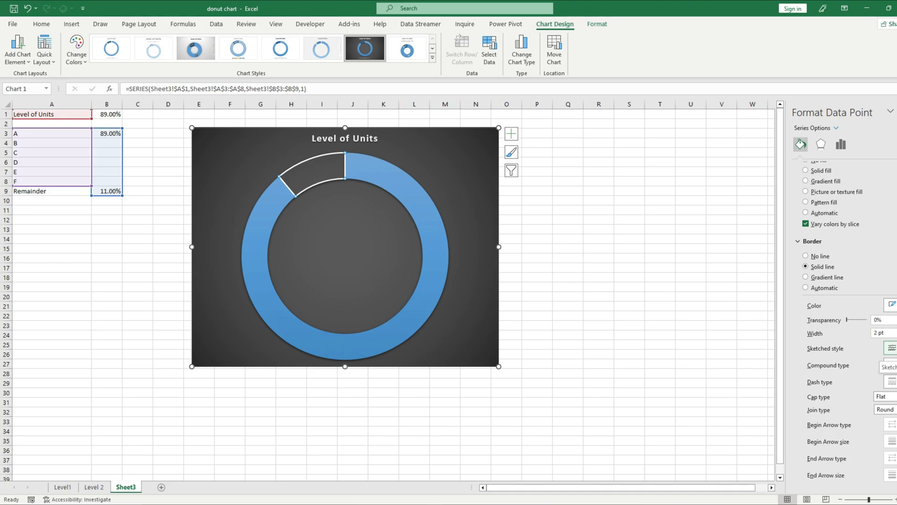
left_click(700, 403)
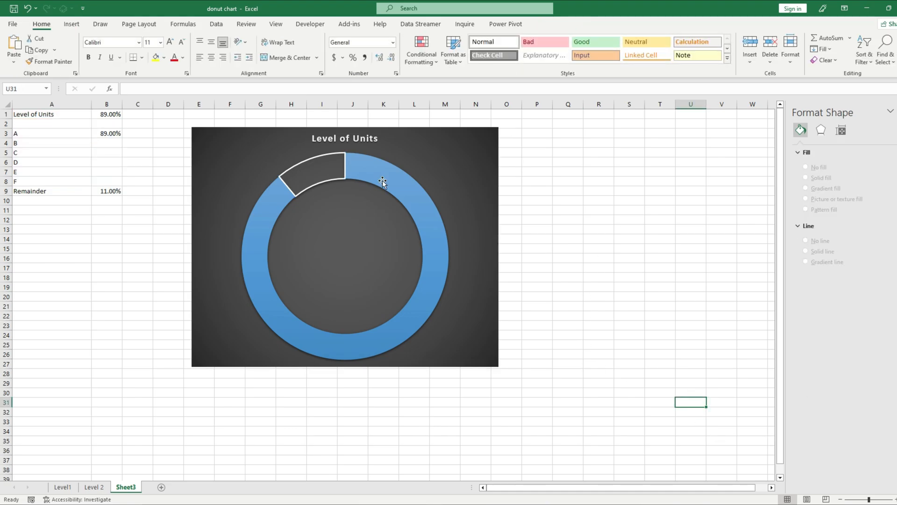
- Give the donut's A segment a border with the Long Dash Dot dash type
left_click(406, 195)
left_click(422, 215)
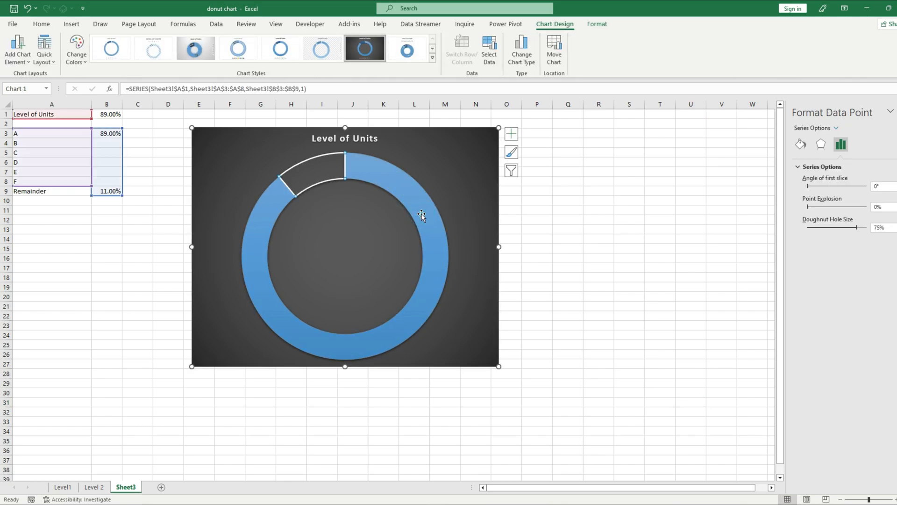
left_click(800, 144)
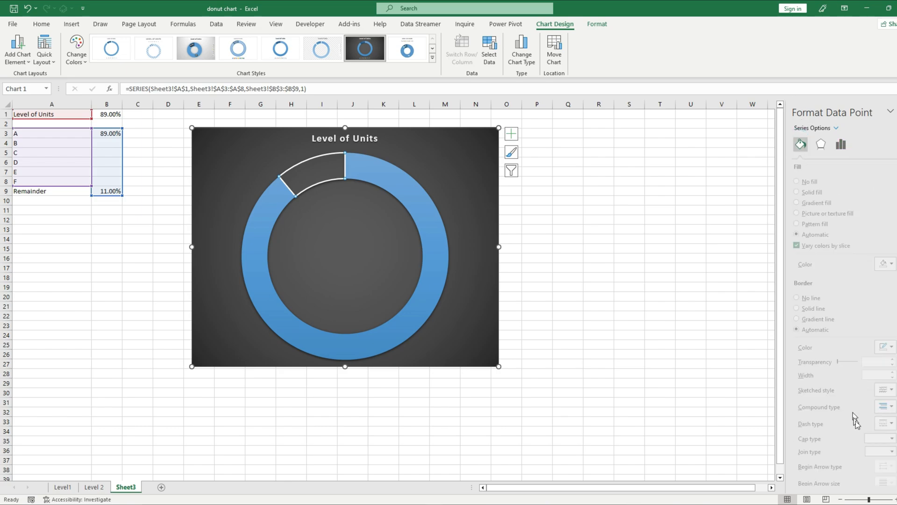
left_click(891, 389)
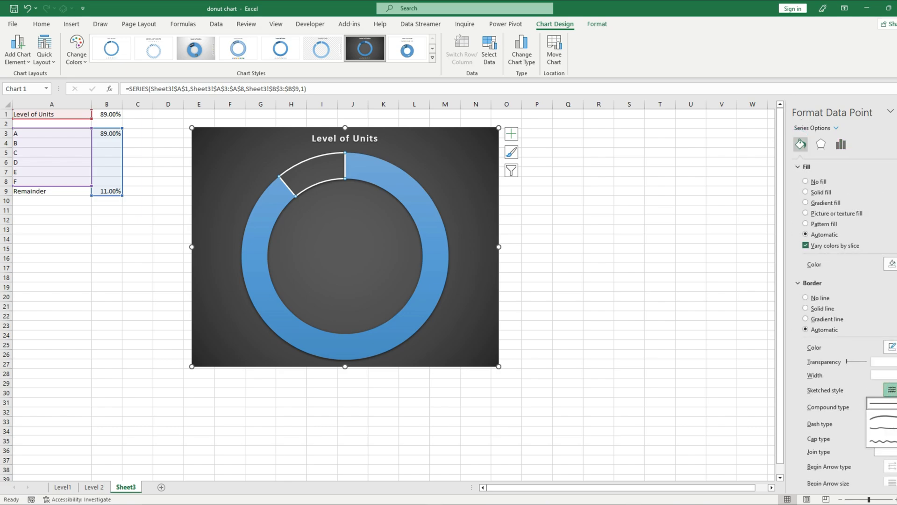
left_click(795, 376)
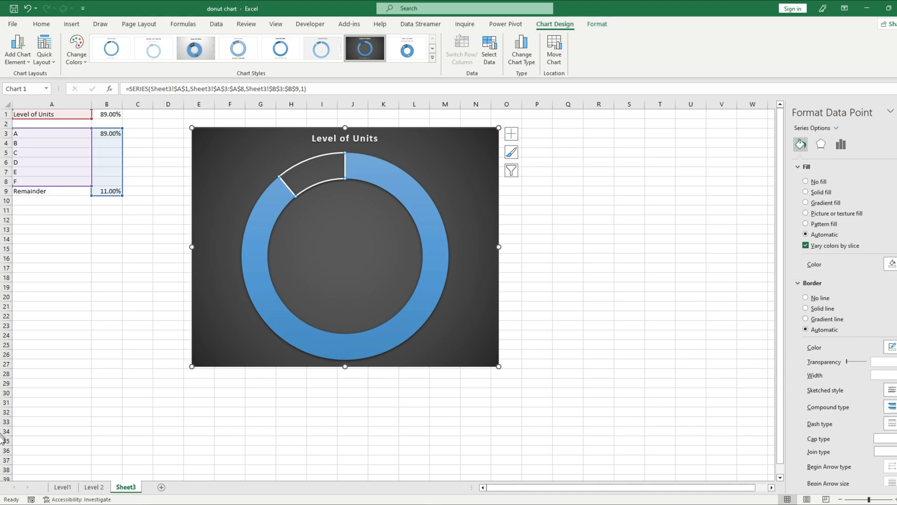
scroll(797, 255, "down", 2)
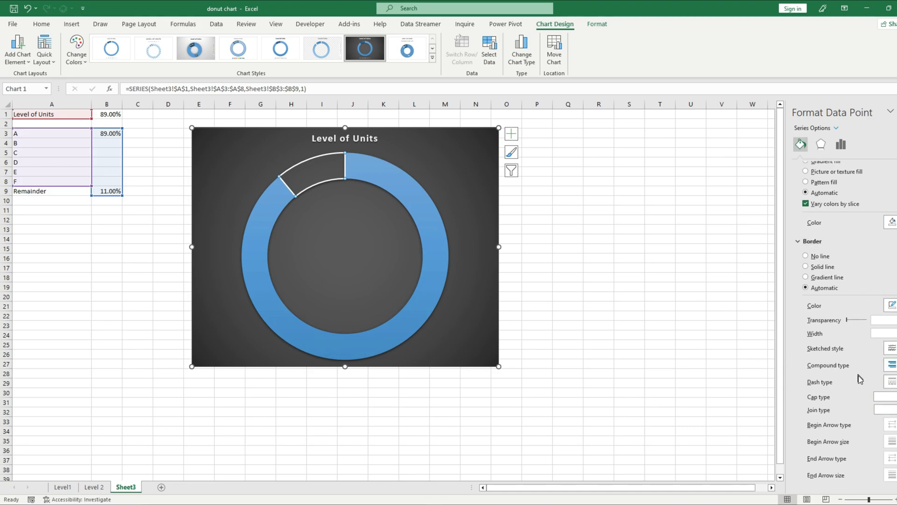
left_click(891, 381)
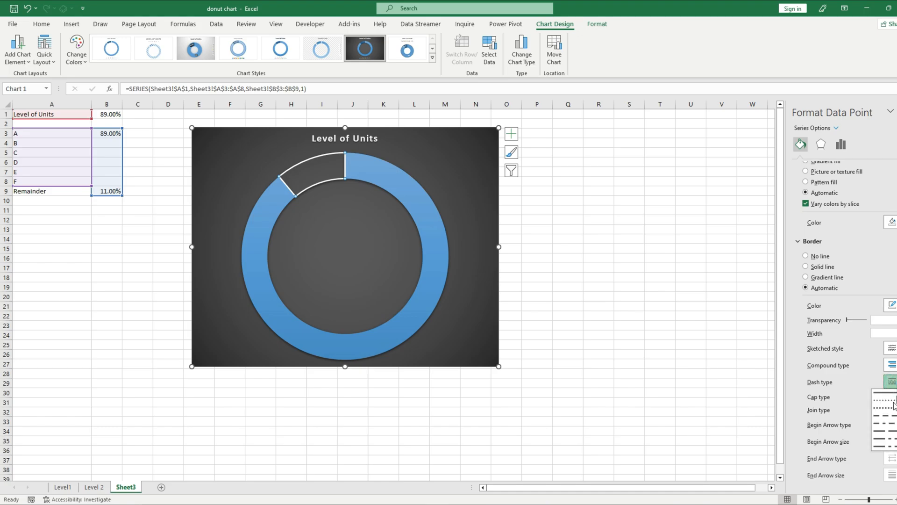
left_click(894, 439)
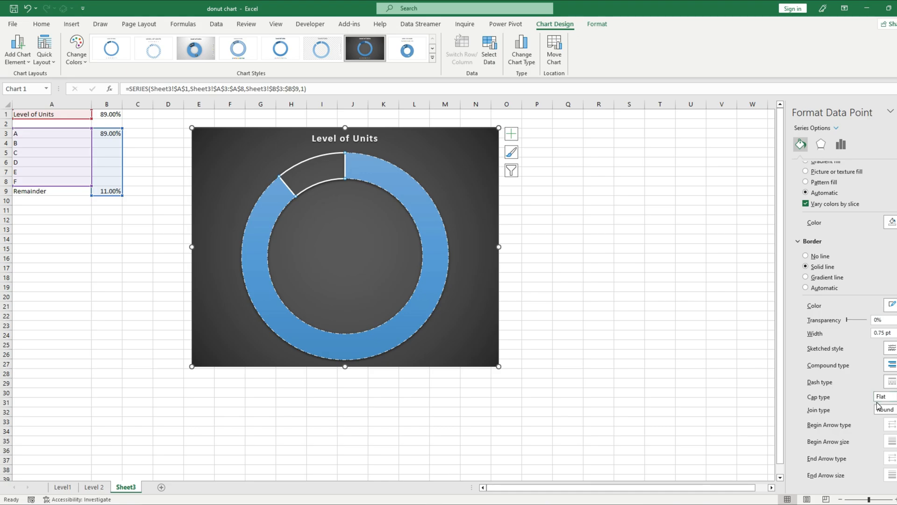
- Set the A segment border's cap type to Round and its join type to Bevel
left_click(893, 396)
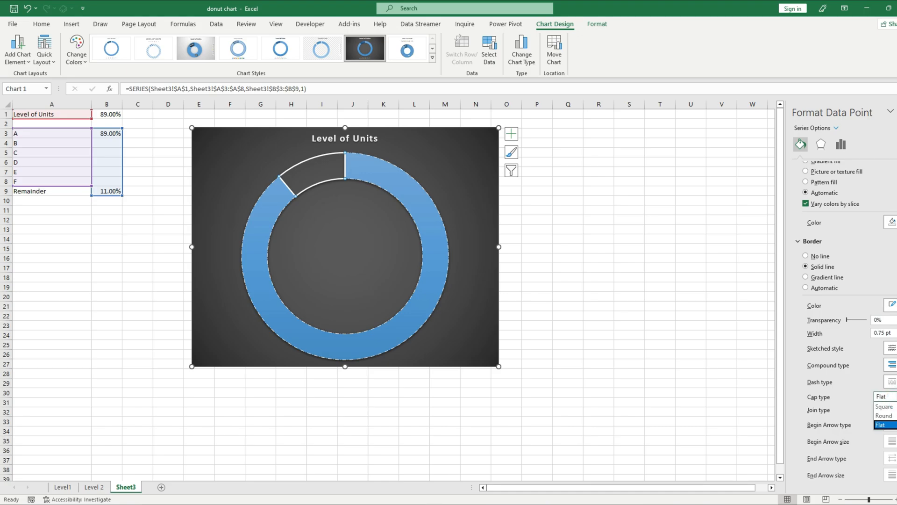
left_click(890, 416)
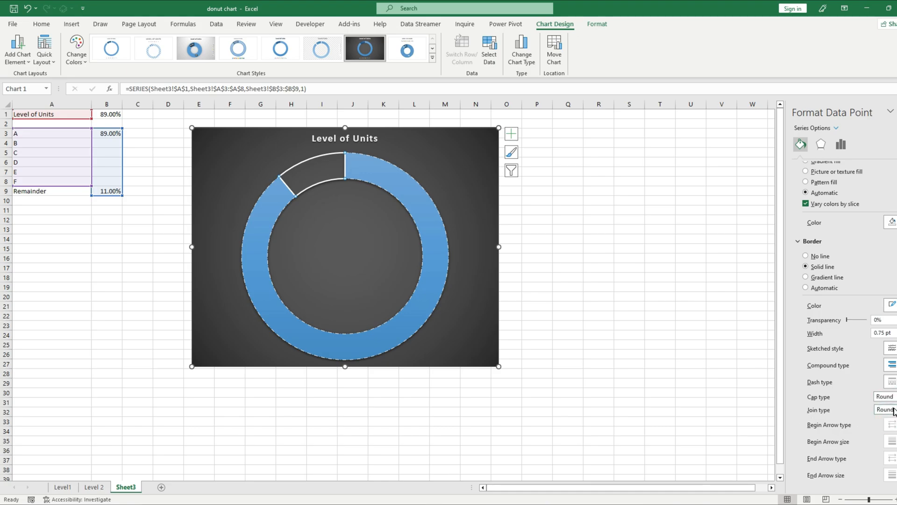
left_click(885, 409)
left_click(892, 434)
- Increase the A segment's border width to 4.25 pt
left_click(894, 330)
left_click(894, 330)
left_click(894, 330)
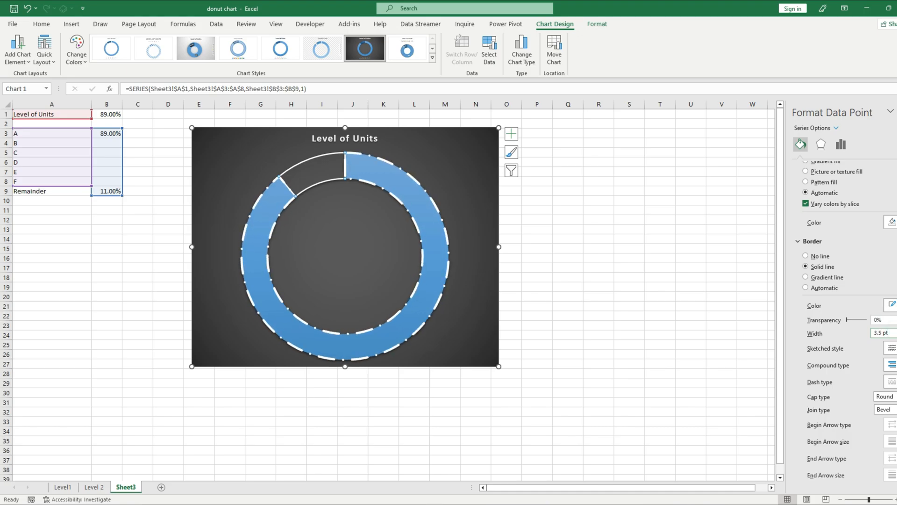
left_click(894, 330)
left_click(893, 330)
left_click(894, 330)
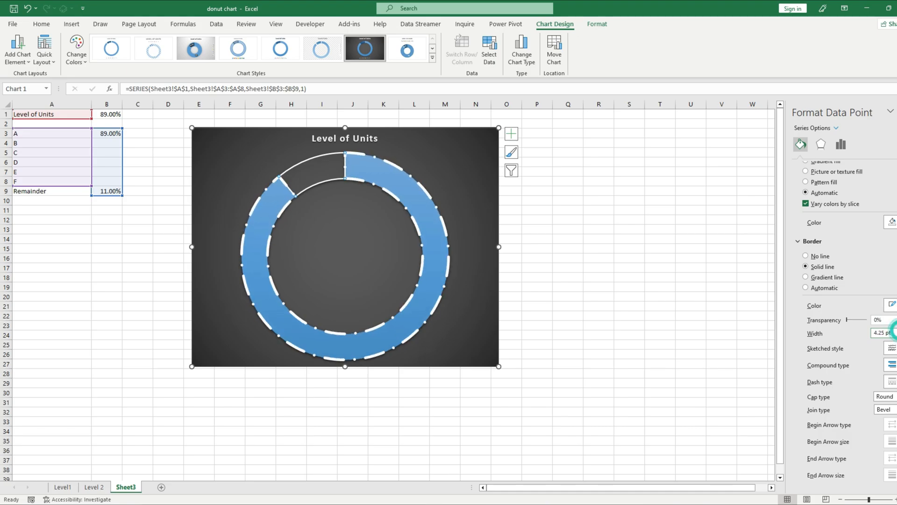
- Try dotted and dashed dash types on the A segment's border and settle on Dash Dot
left_click(892, 348)
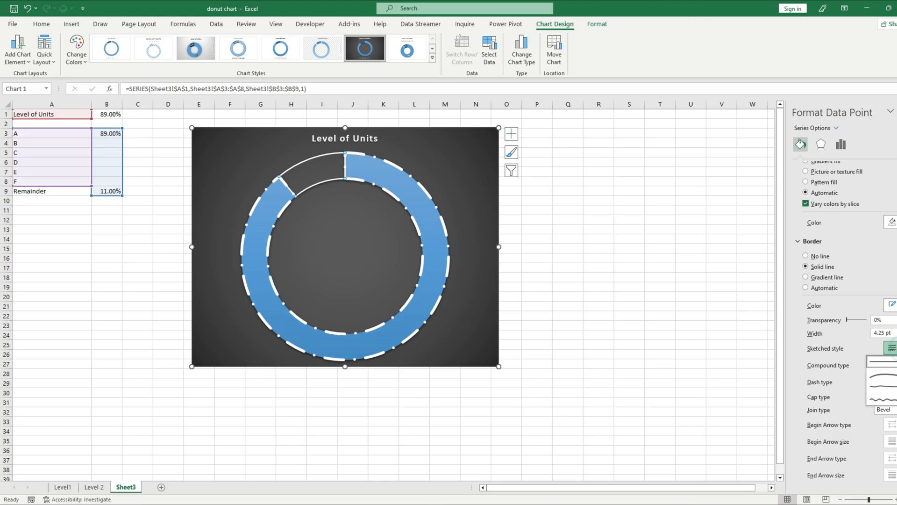
left_click(896, 288)
left_click(892, 381)
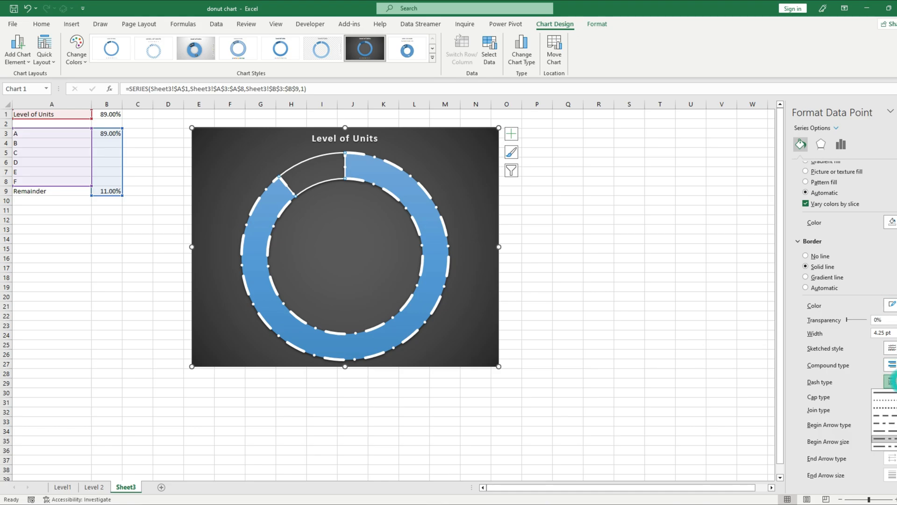
left_click(888, 415)
left_click(891, 382)
left_click(888, 404)
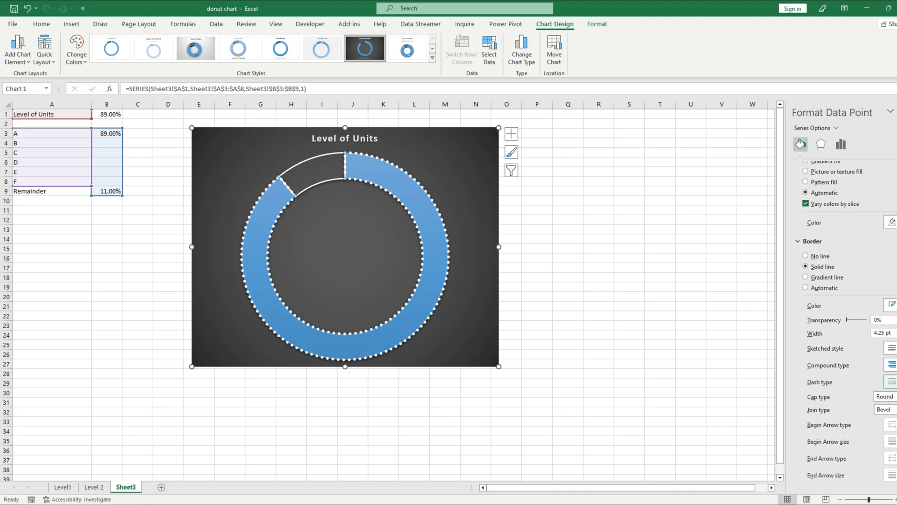
left_click(892, 381)
left_click(892, 415)
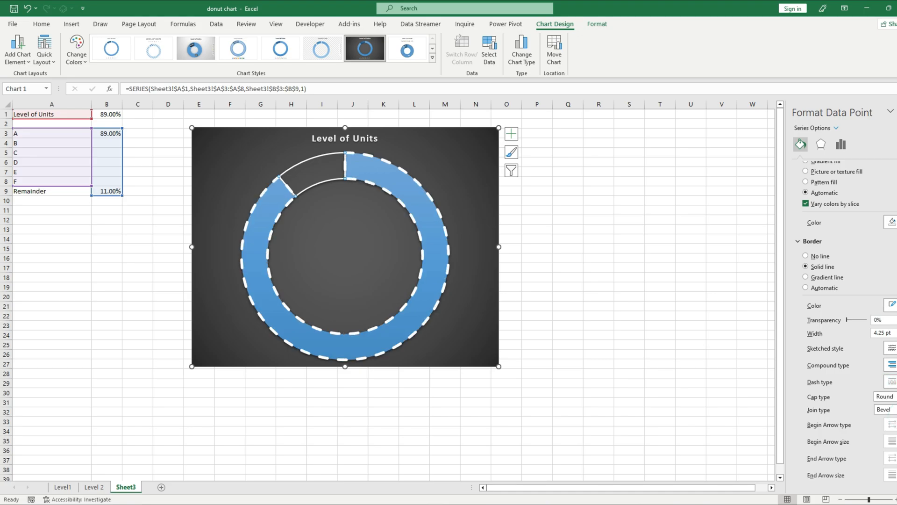
left_click(892, 382)
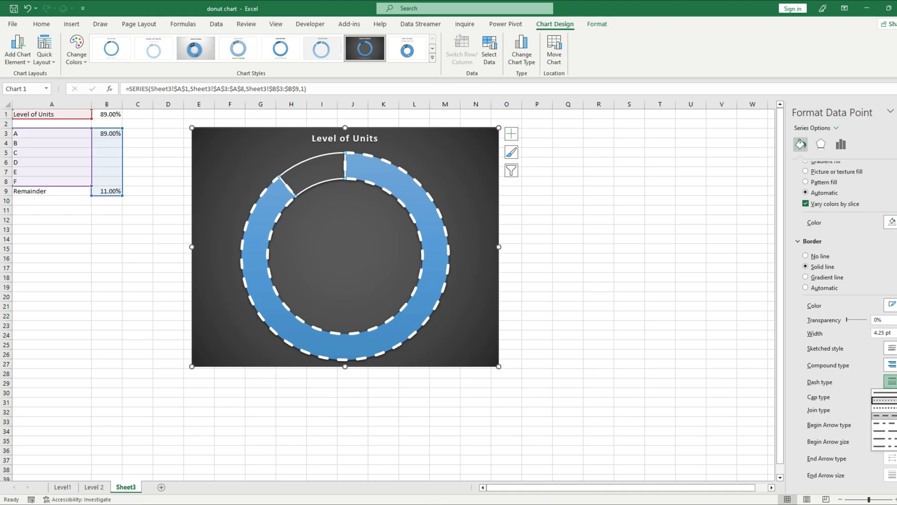
left_click(888, 423)
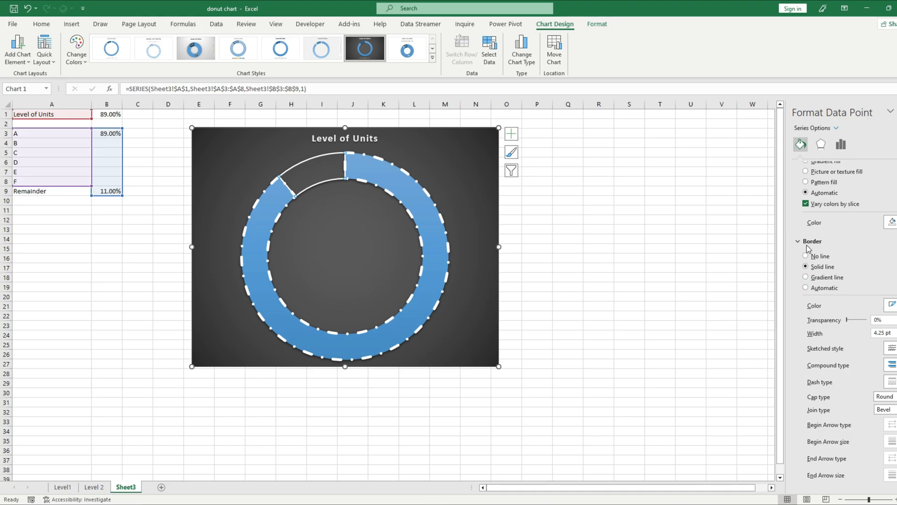
- Apply a radial gradient fill to the A segment with dark blue for the gradient stop at 32%
left_click(798, 242)
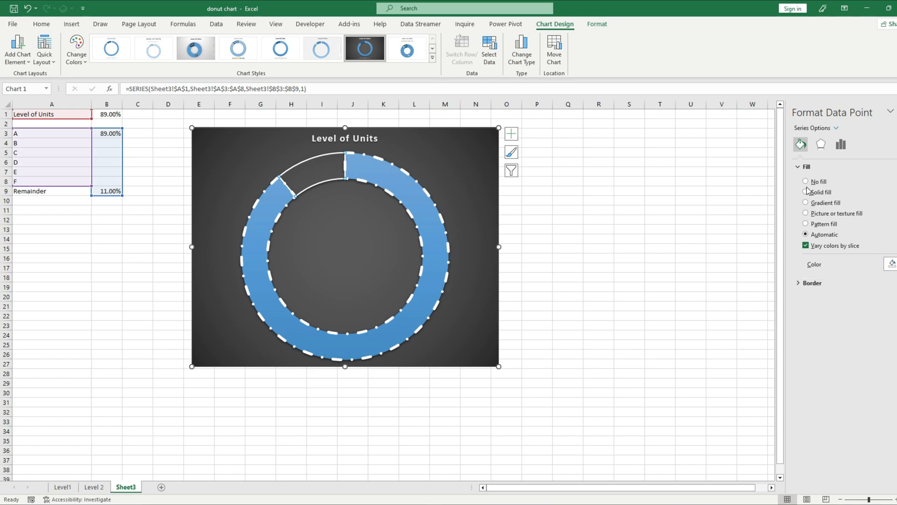
left_click(806, 203)
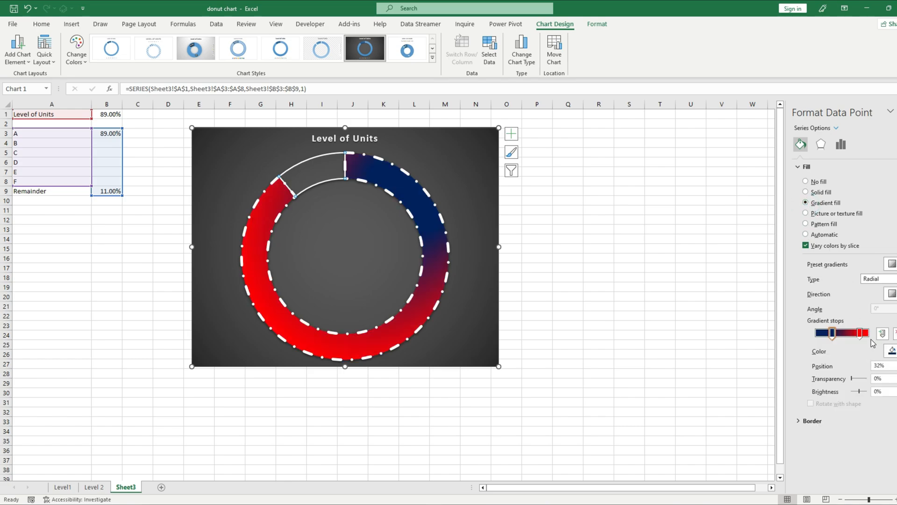
left_click(834, 336)
left_click(891, 351)
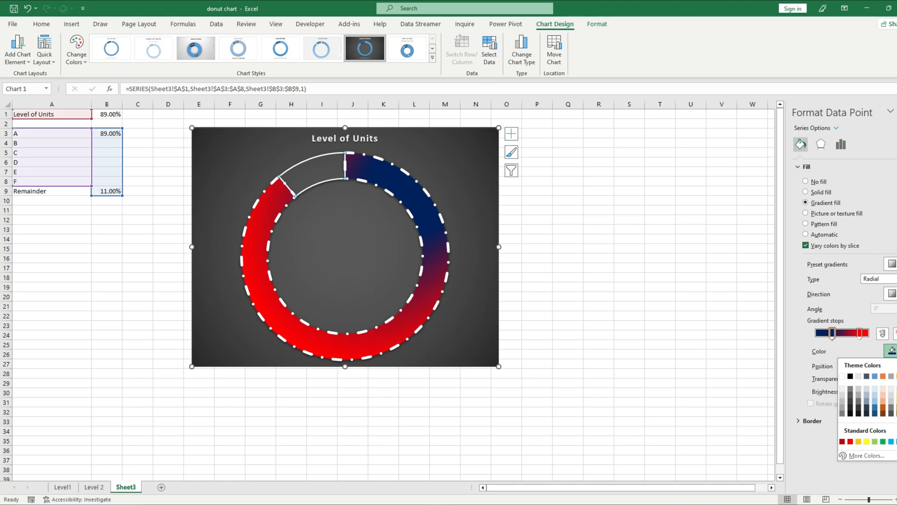
left_click(895, 441)
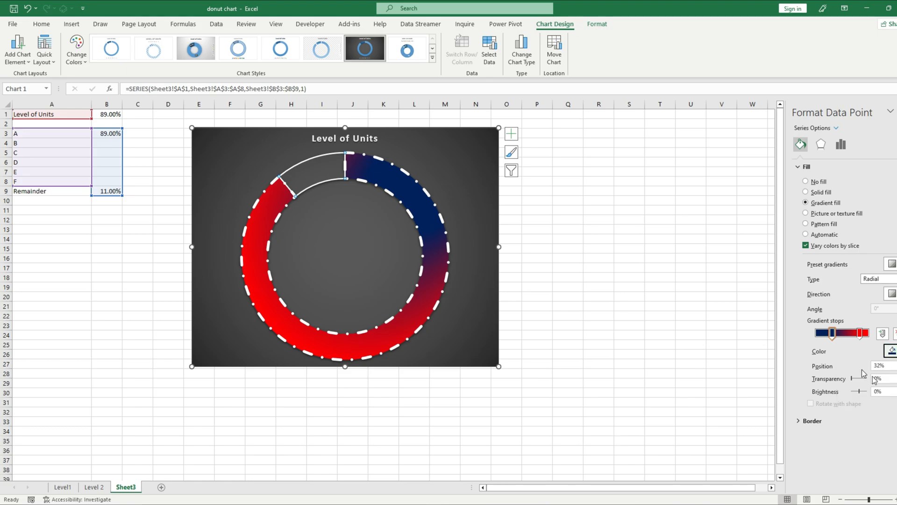
- Change the colour of the A segment's gradient stop at 84% to the standard green
left_click(861, 333)
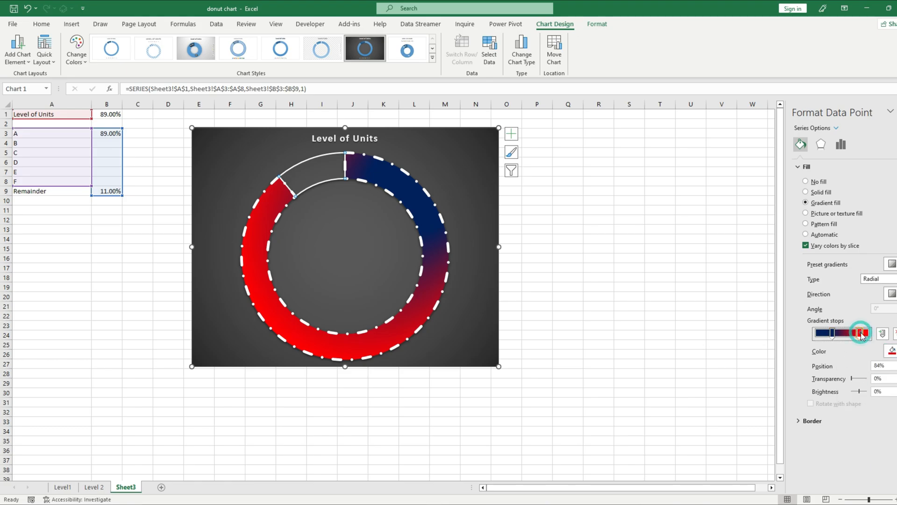
left_click(893, 350)
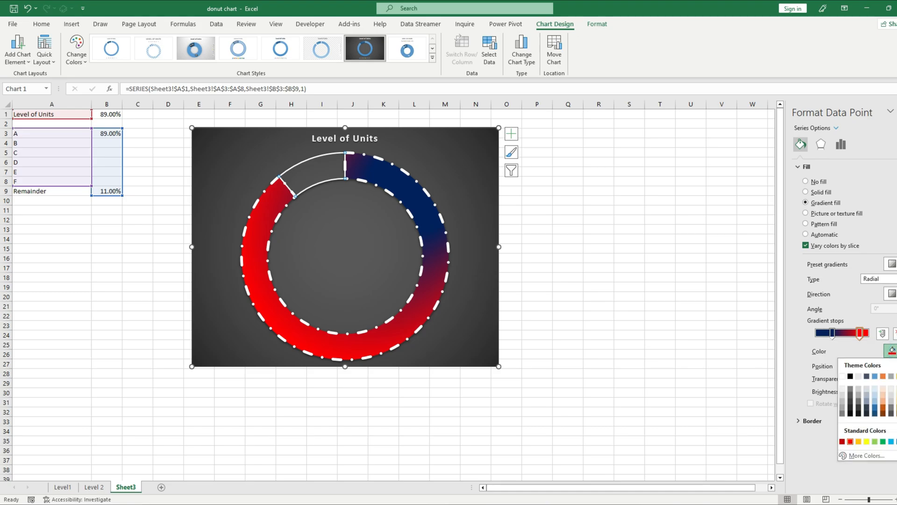
left_click(884, 442)
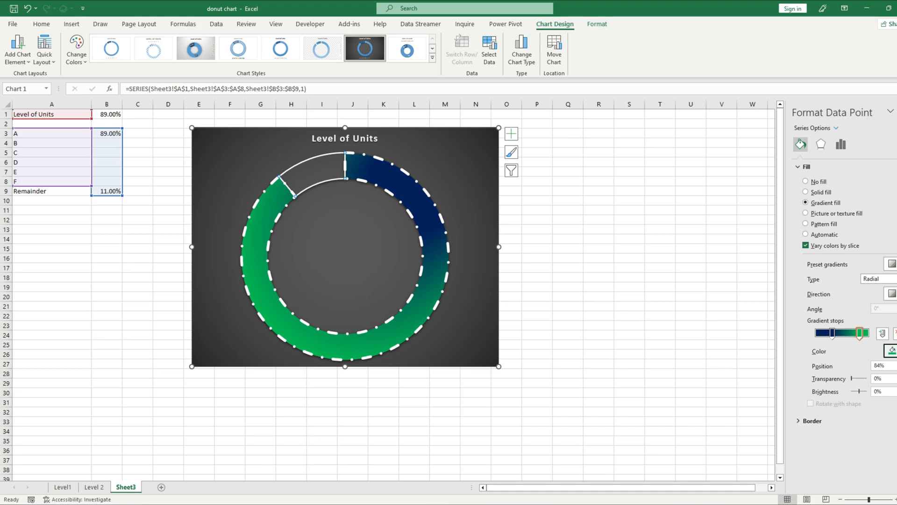
left_click(893, 351)
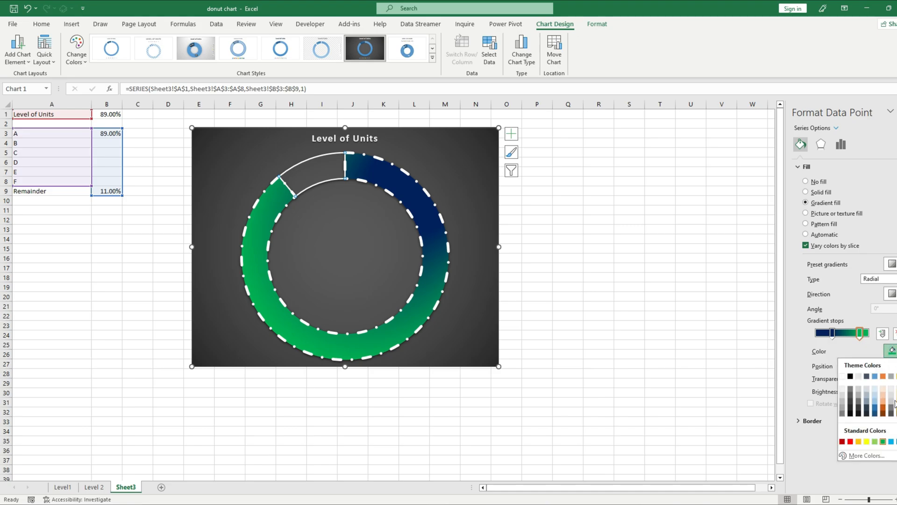
left_click(883, 442)
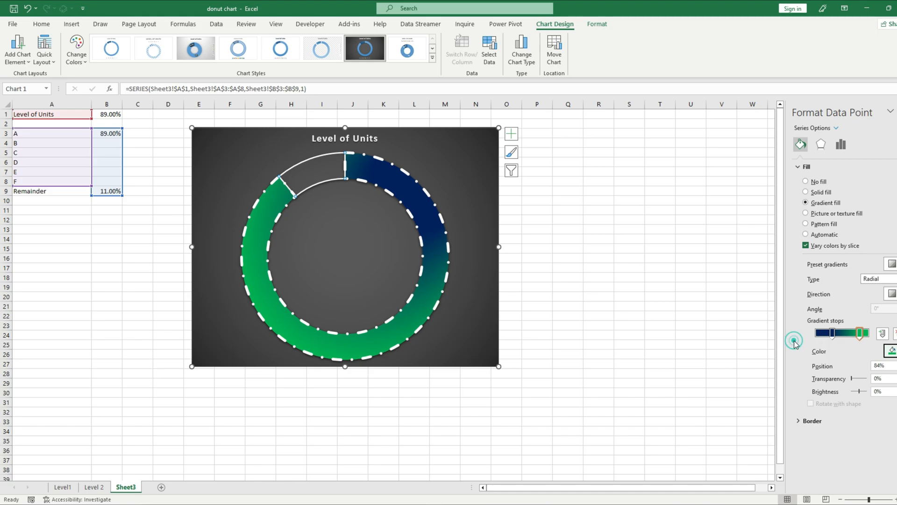
- Test the chart's response by setting the Level of Units in cell B1 to 78% and to 86%
left_click(599, 248)
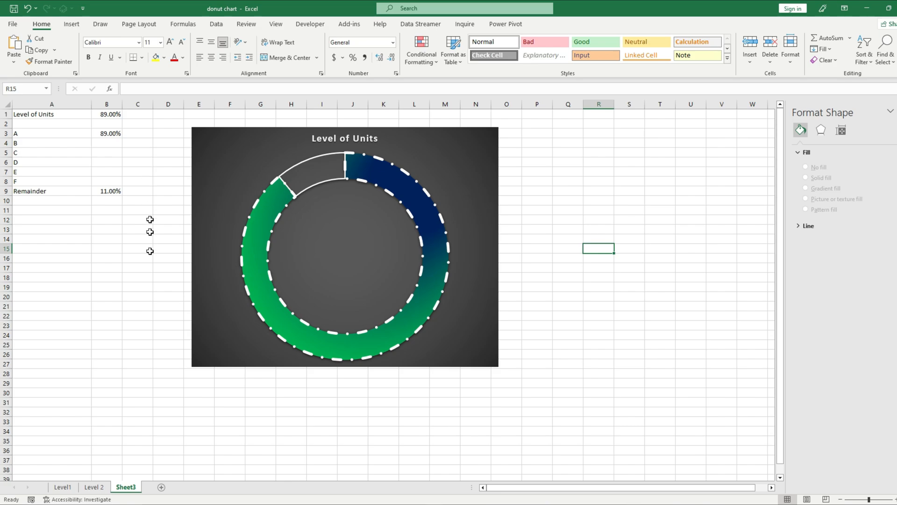
left_click(110, 116)
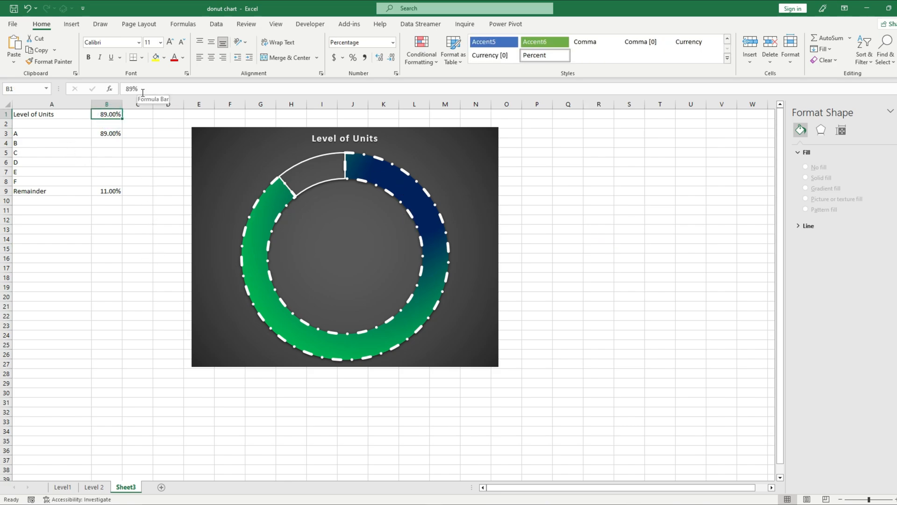
type("78")
key("Return")
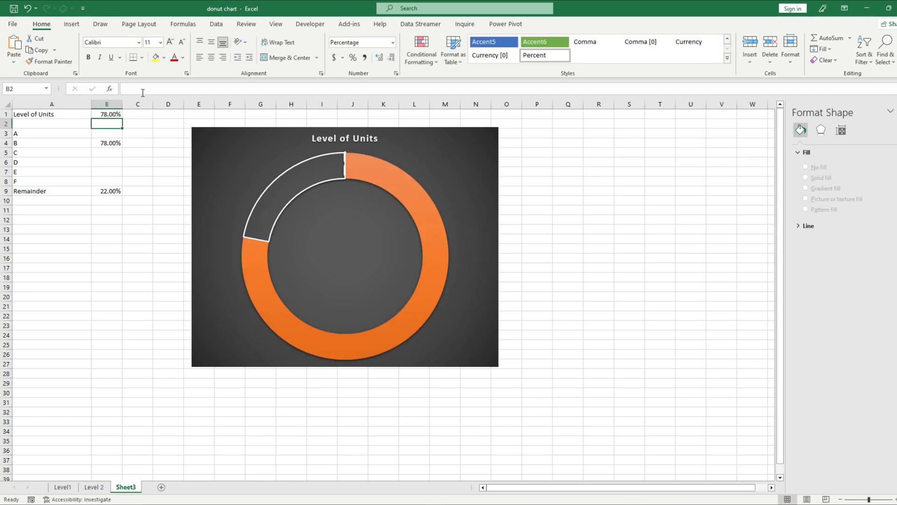
left_click(115, 114)
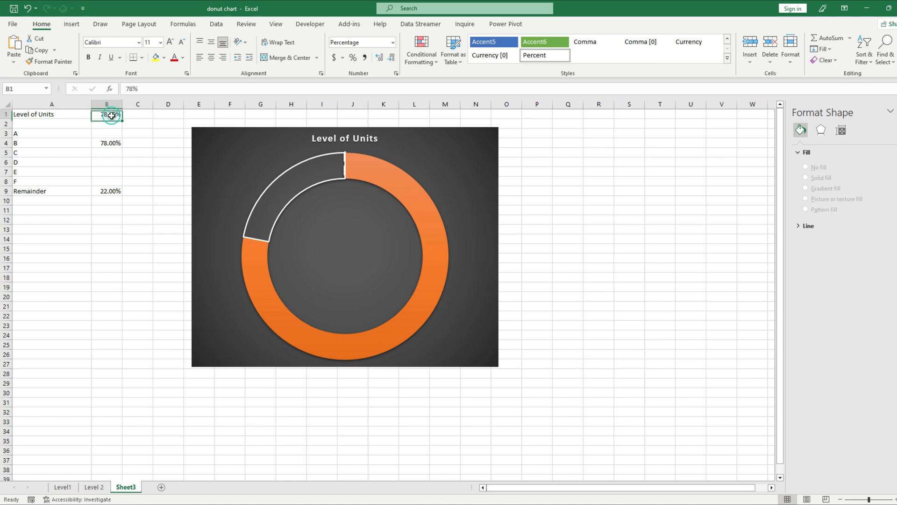
type("8")
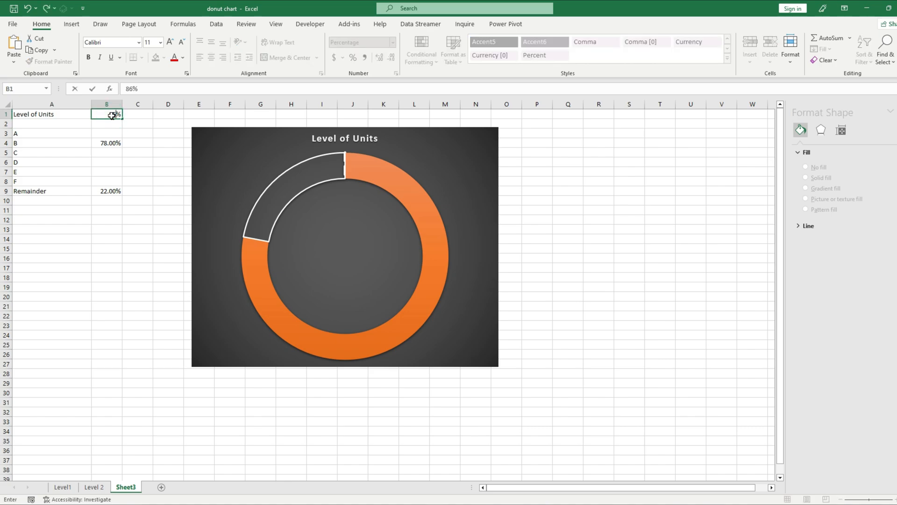
key("Return")
- Set the Level of Units percentage in cell B1 to 92%
left_click(111, 115)
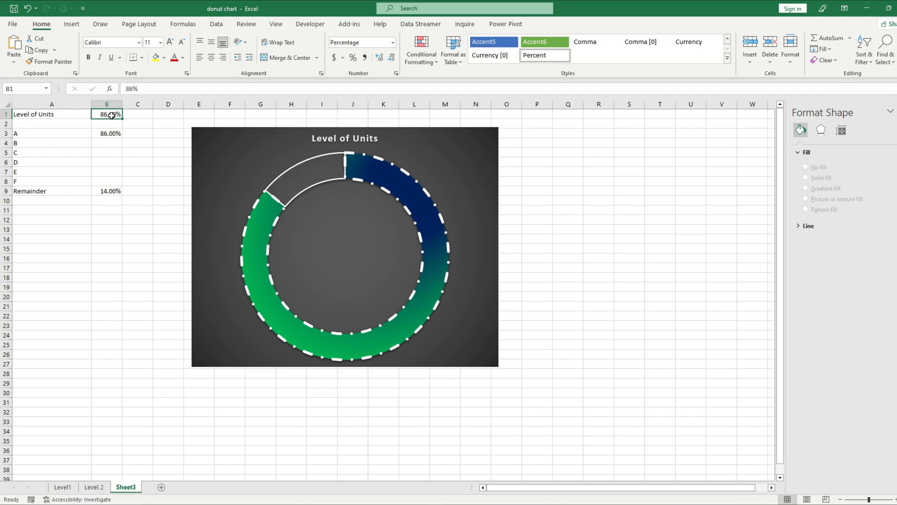
type("92")
key("Return")
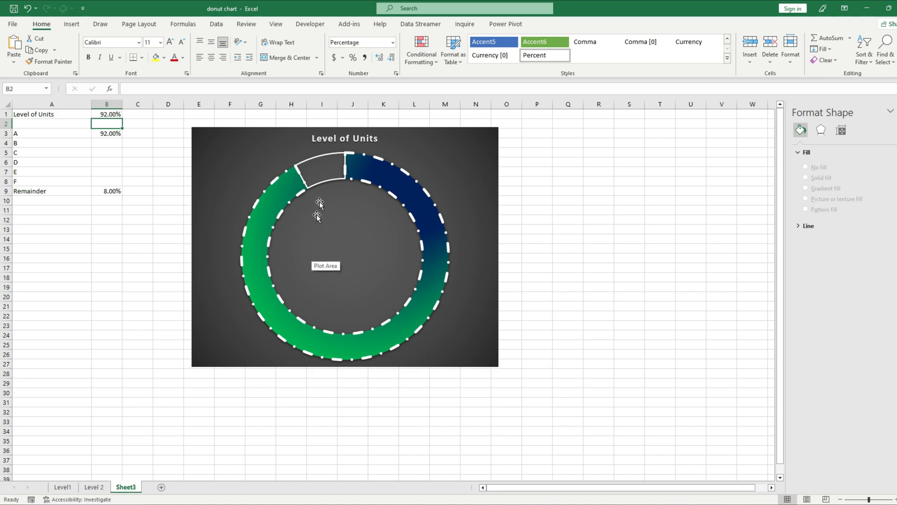
left_click(131, 163)
left_click(108, 114)
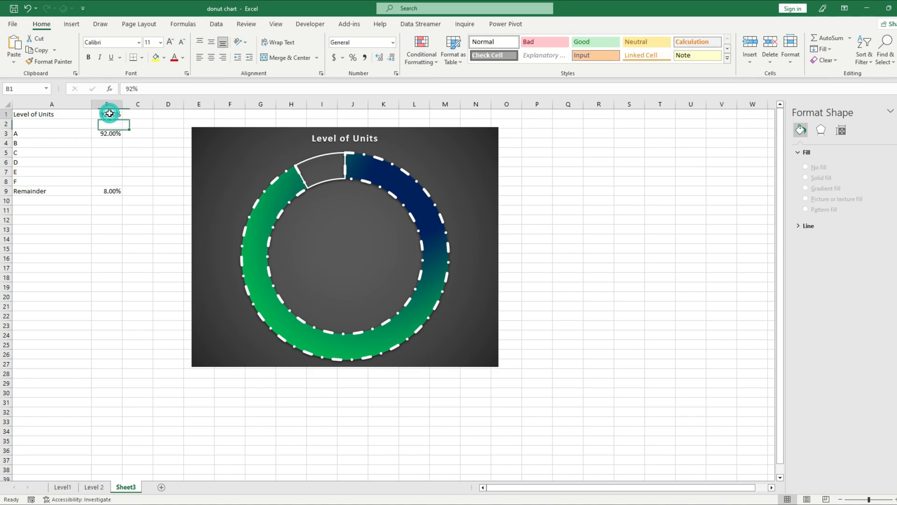
- Insert a text box in the centre of the donut and link it to cell B1 with =$B$1
left_click(70, 24)
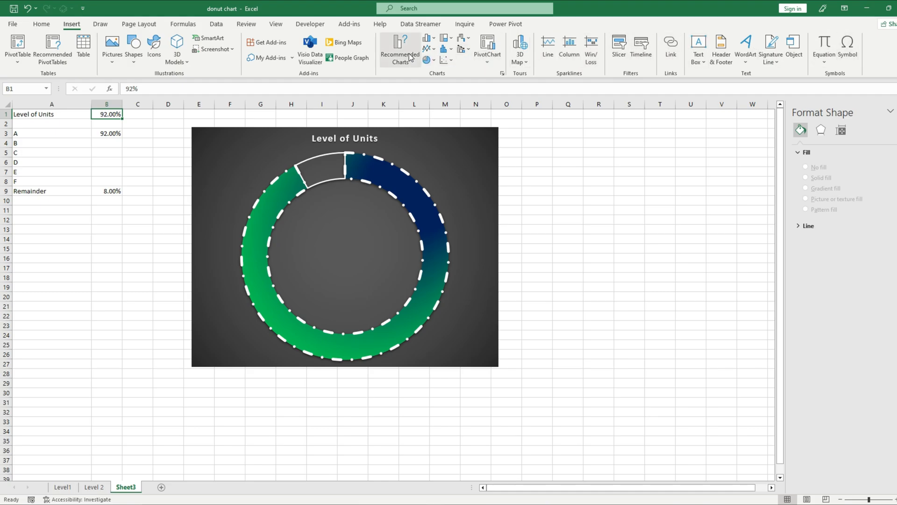
left_click(699, 47)
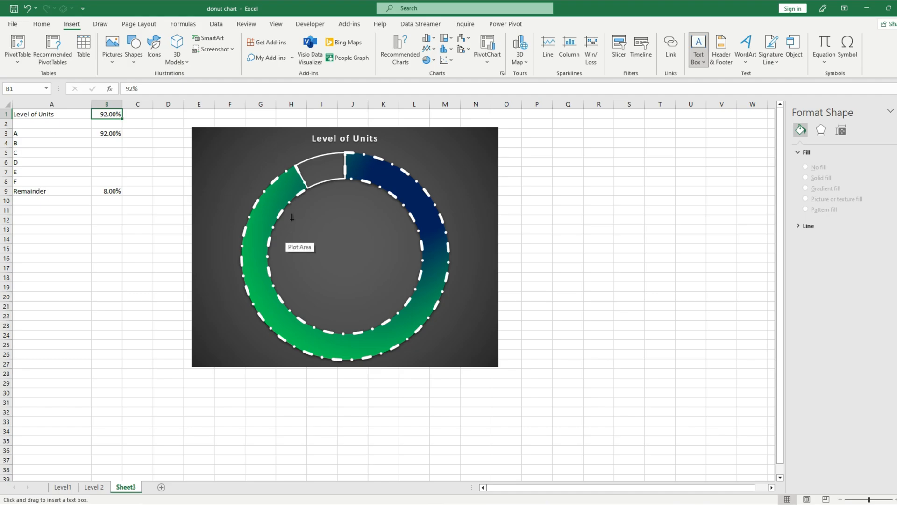
left_click_drag(286, 222, 409, 282)
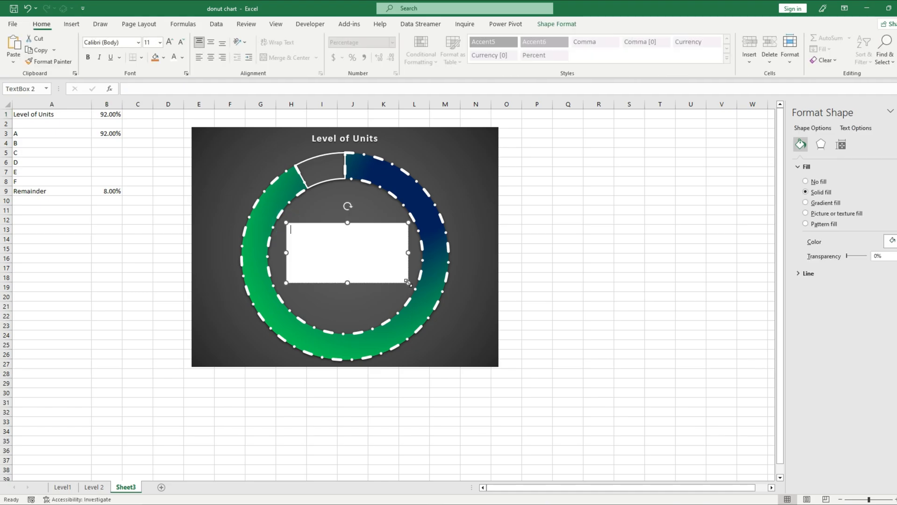
left_click(148, 88)
type("=")
left_click(105, 114)
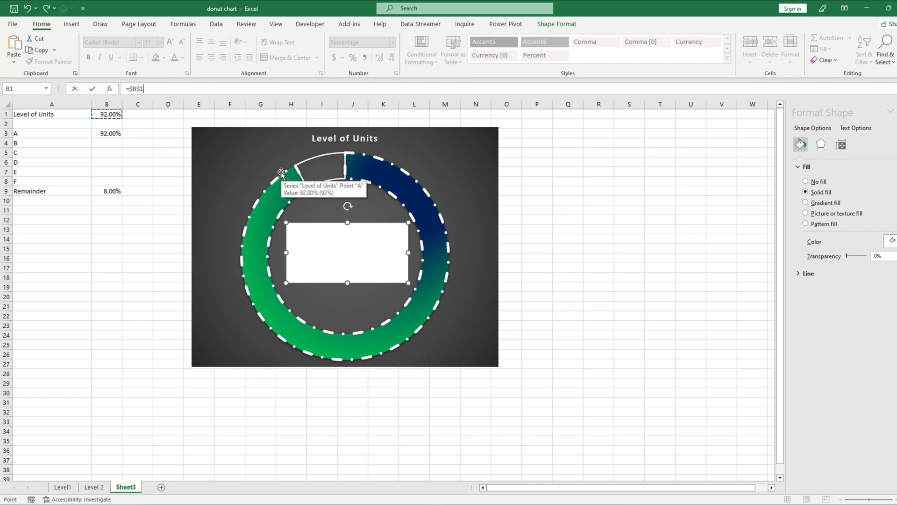
key("Return")
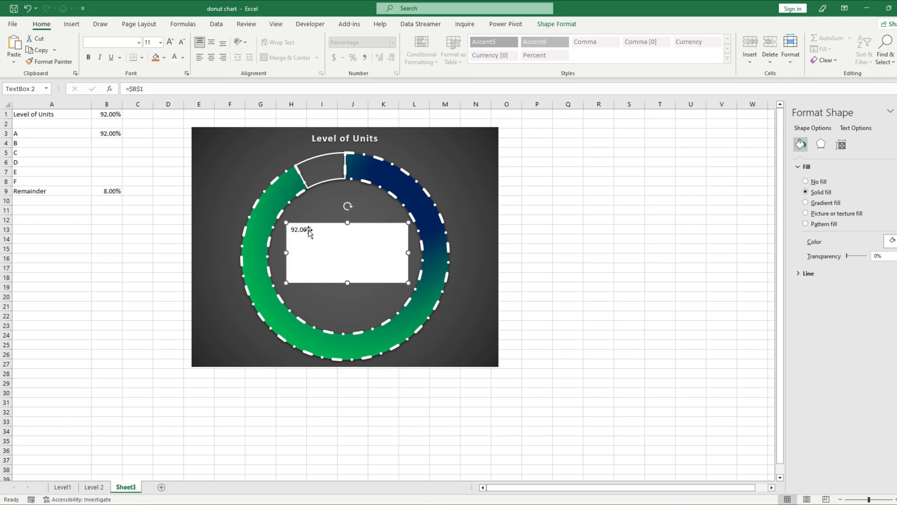
- Centre the text box's percentage both vertically and horizontally and set its font size to 44
left_click(211, 42)
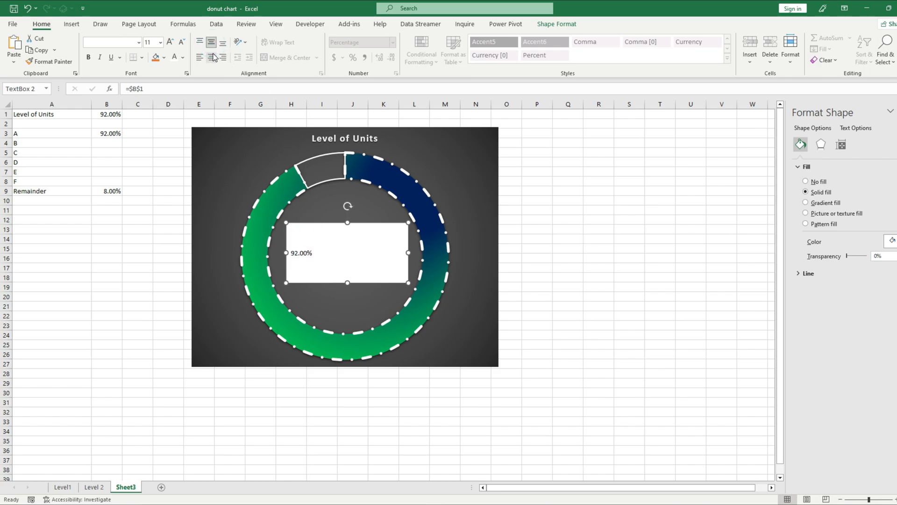
left_click(211, 57)
left_click(161, 42)
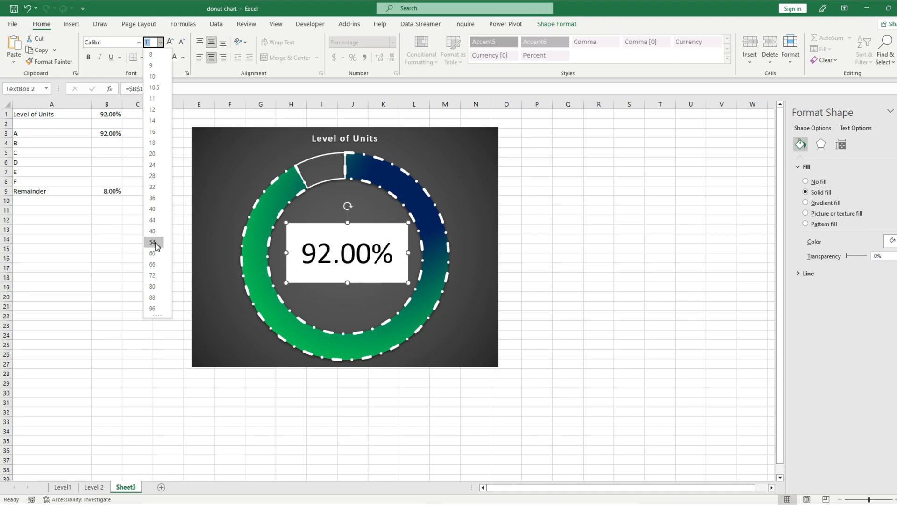
left_click(156, 219)
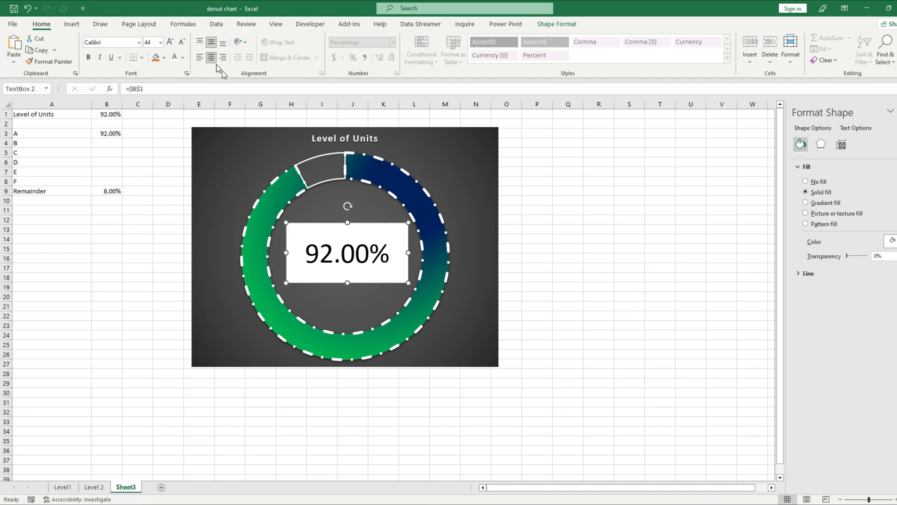
- Change the font colour of the text box's percentage to the standard green
right_click(377, 224)
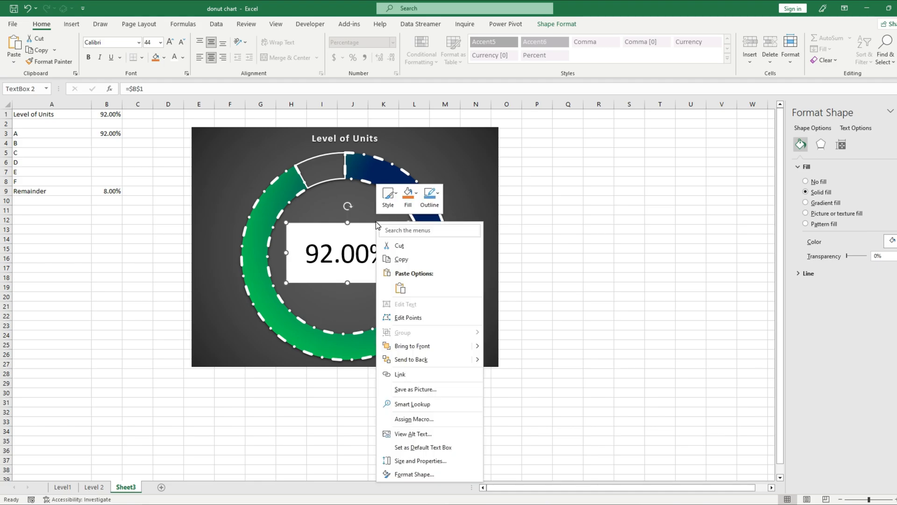
left_click(309, 222)
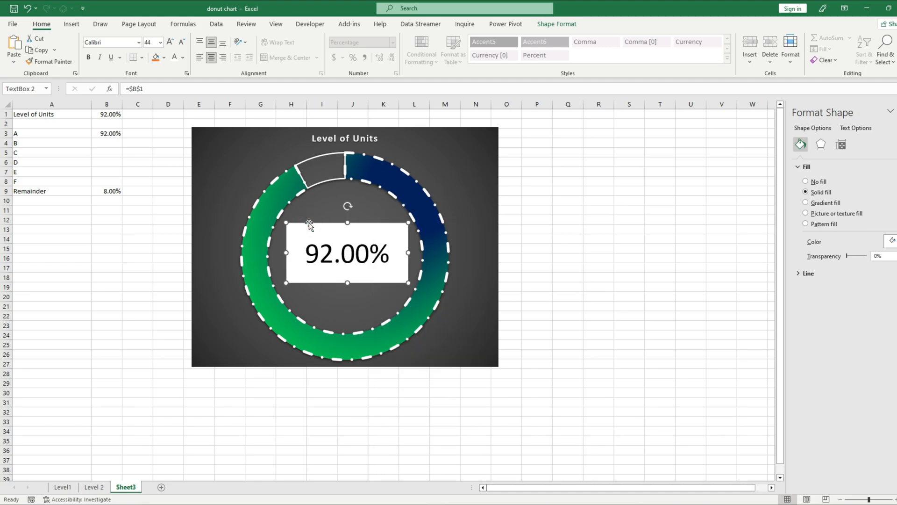
left_click(183, 57)
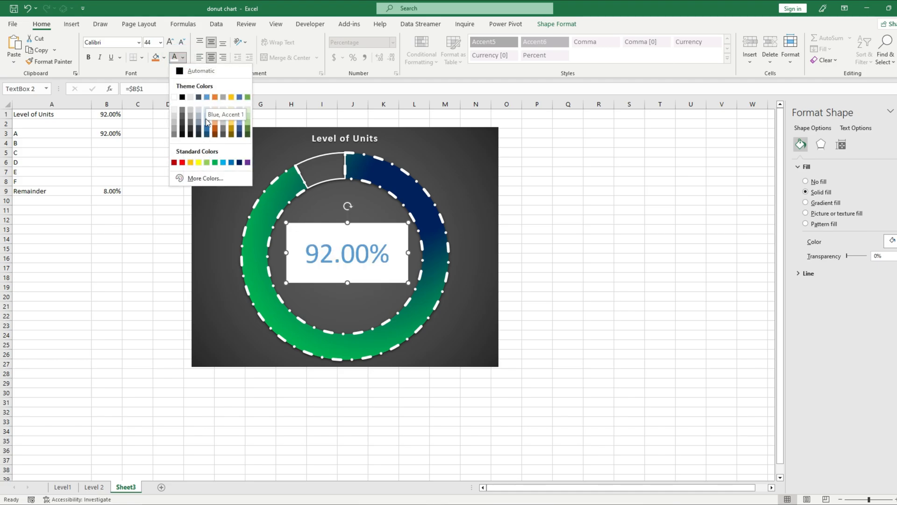
left_click(215, 162)
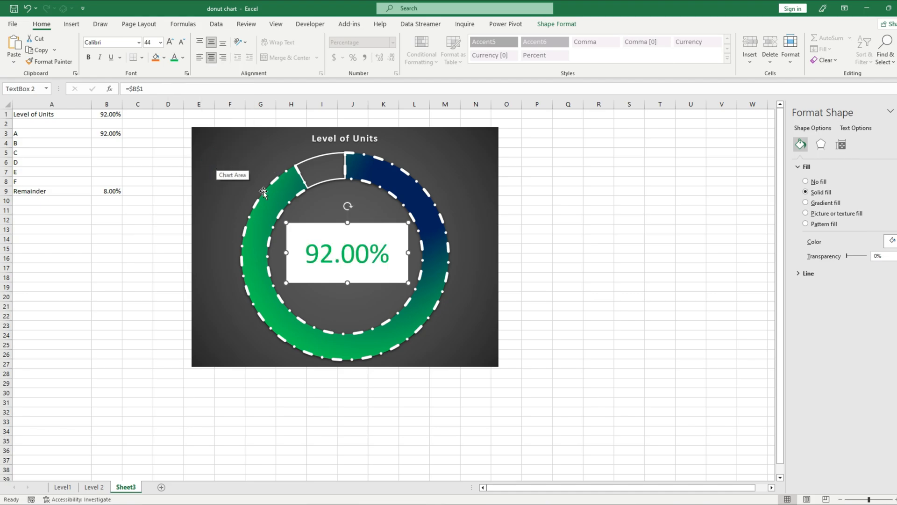
left_click(229, 202)
left_click(636, 240)
- Set the text box to no line, try it with no fill, and settle on a light green solid fill
left_click(395, 225)
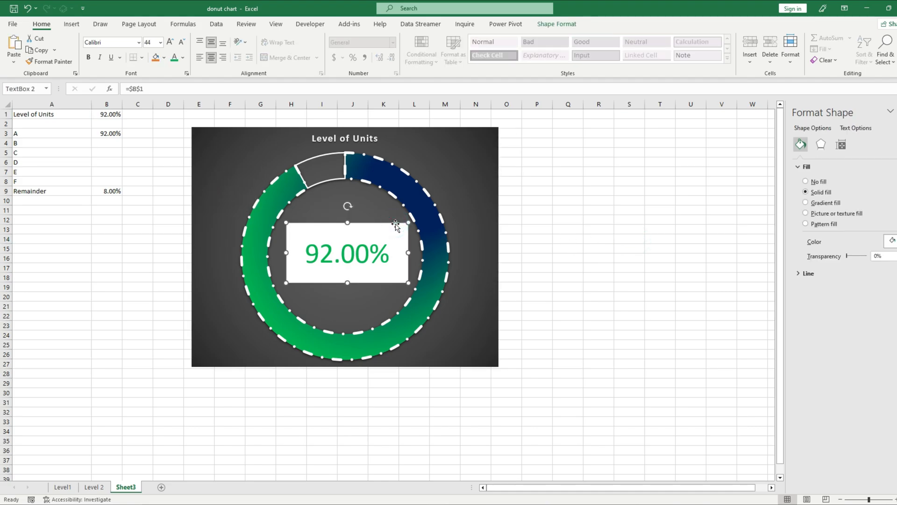
left_click(801, 274)
left_click(806, 289)
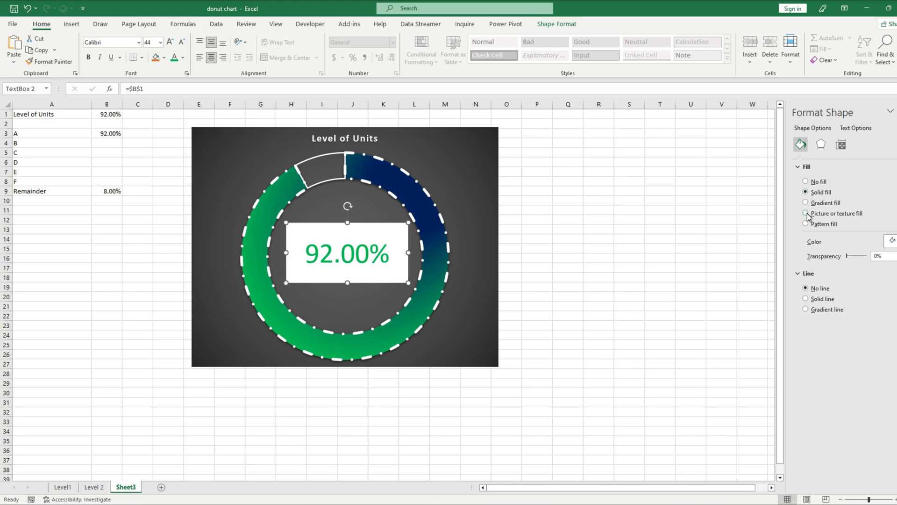
left_click(806, 182)
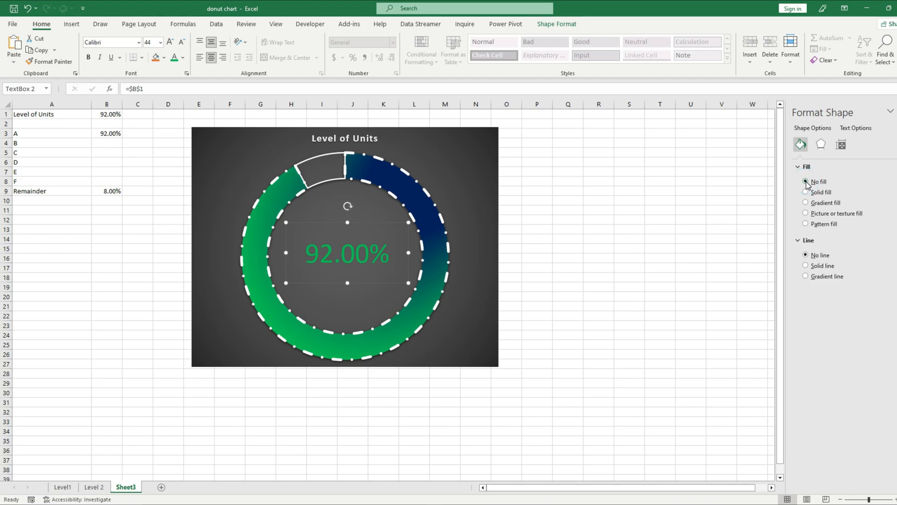
left_click(806, 192)
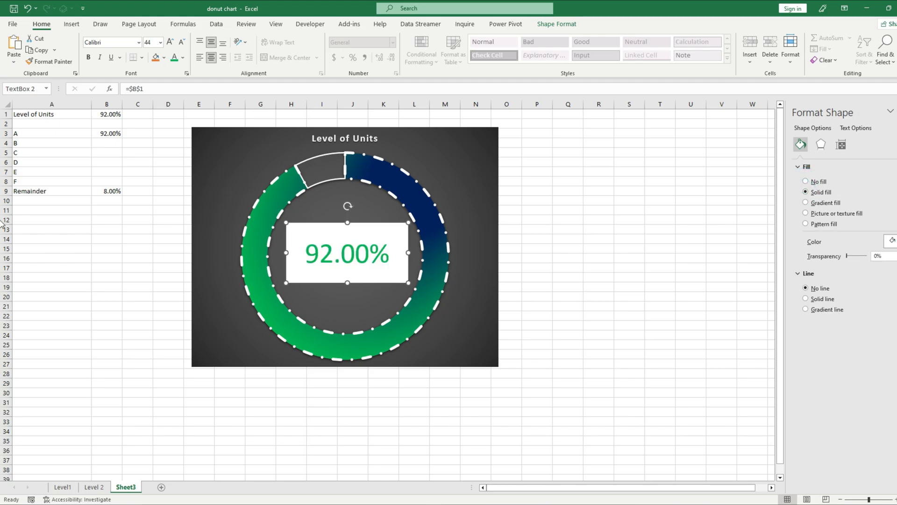
left_click(892, 241)
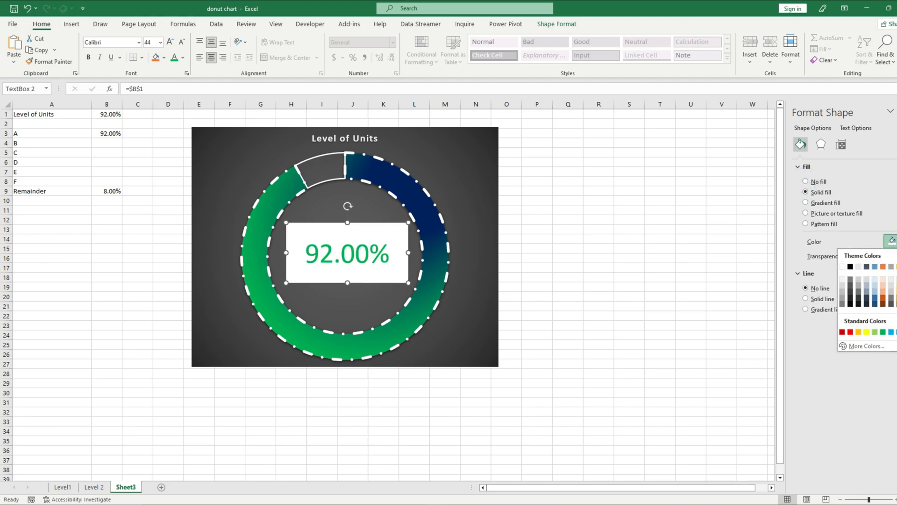
left_click(895, 279)
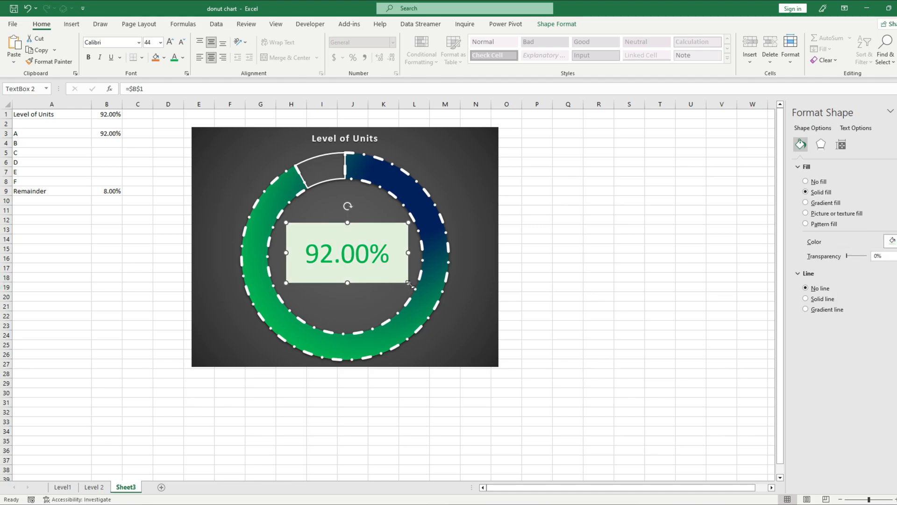
- Shrink the text box slightly and reposition it in the middle of the donut hole
left_click_drag(409, 283, 397, 278)
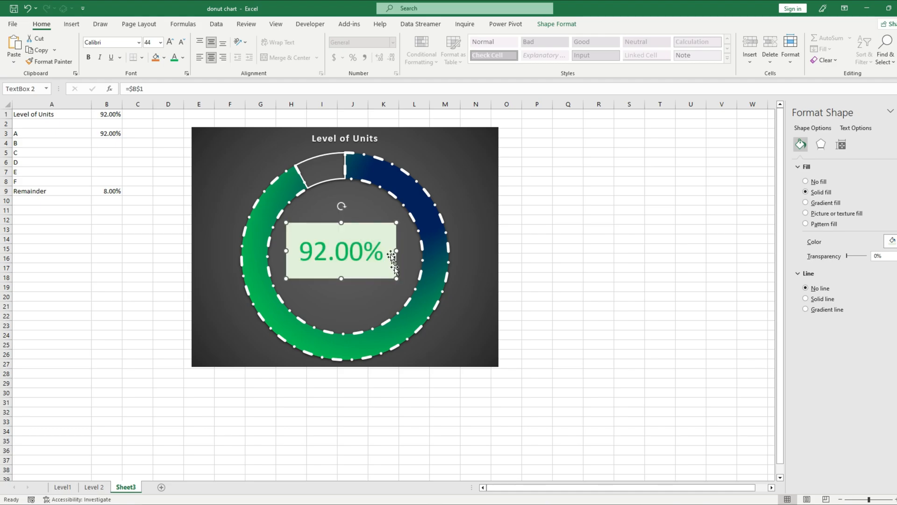
left_click_drag(379, 224, 382, 230)
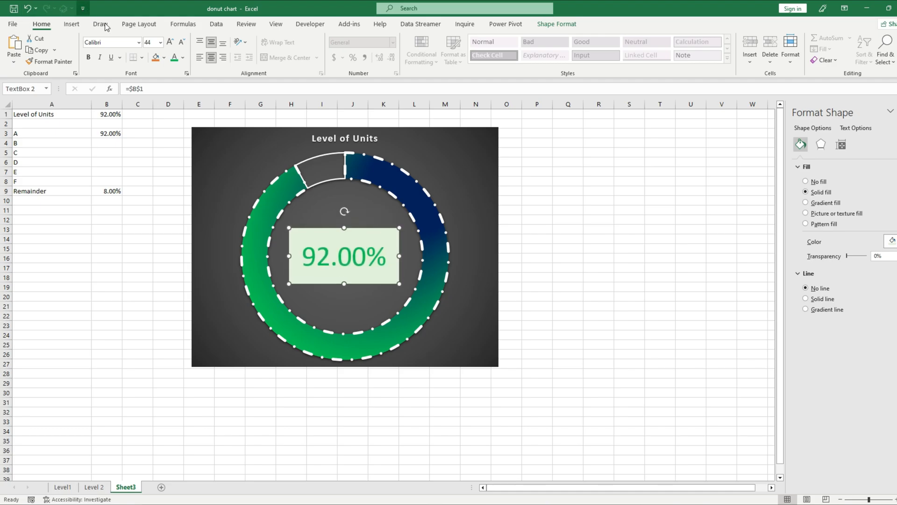
- Change the font of the text box's percentage to Candara and make it bold
left_click(139, 44)
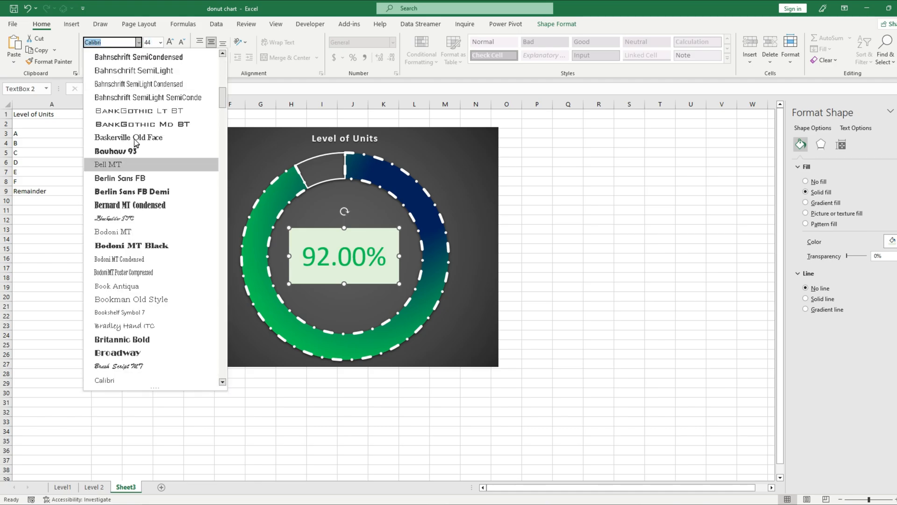
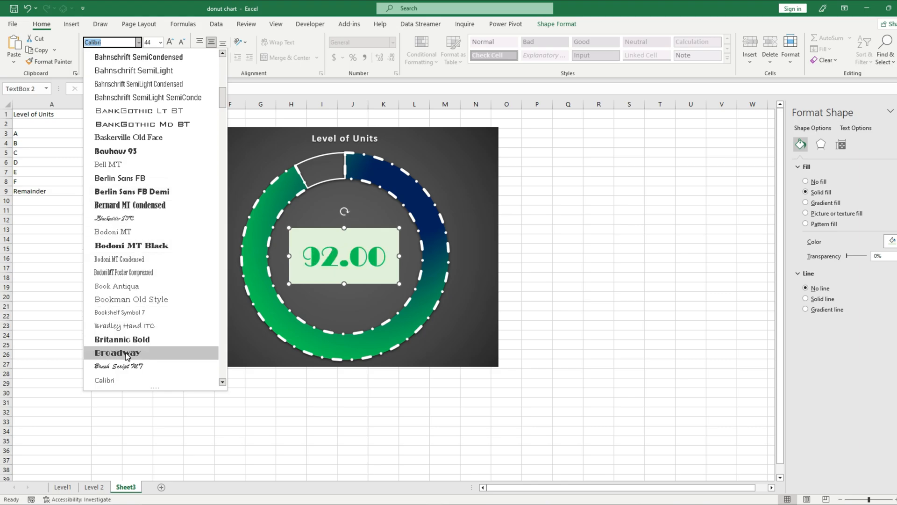
scroll(128, 356, "down", 4)
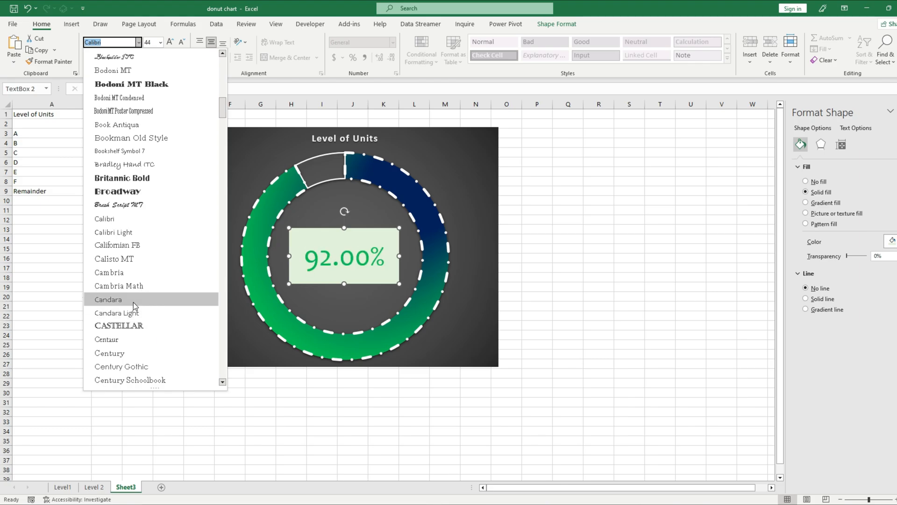
left_click(133, 299)
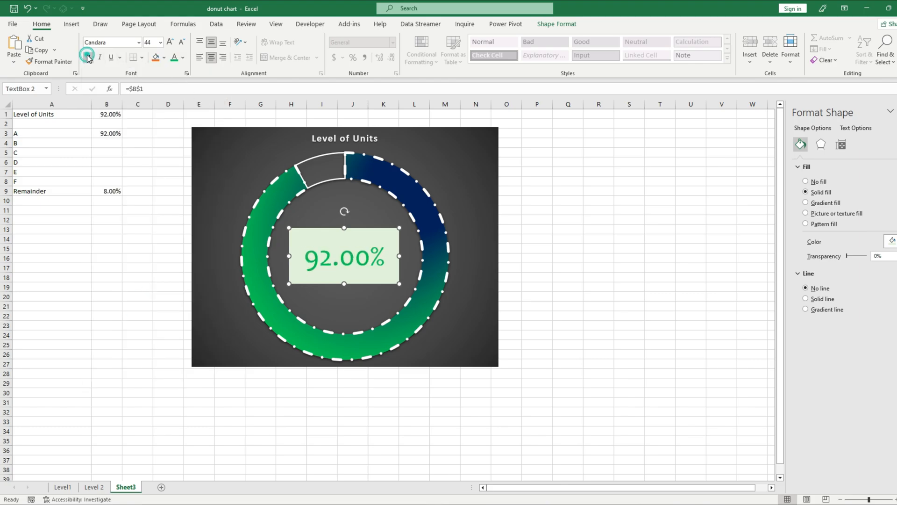
left_click(591, 252)
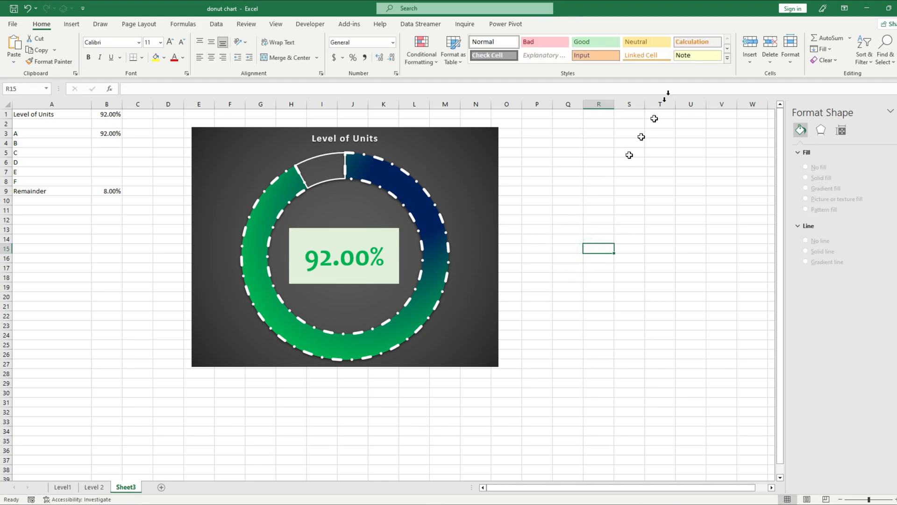
- Test the donut chart by setting the Level of Units in B1 to 78%, 62% and 45% in turn
left_click(89, 266)
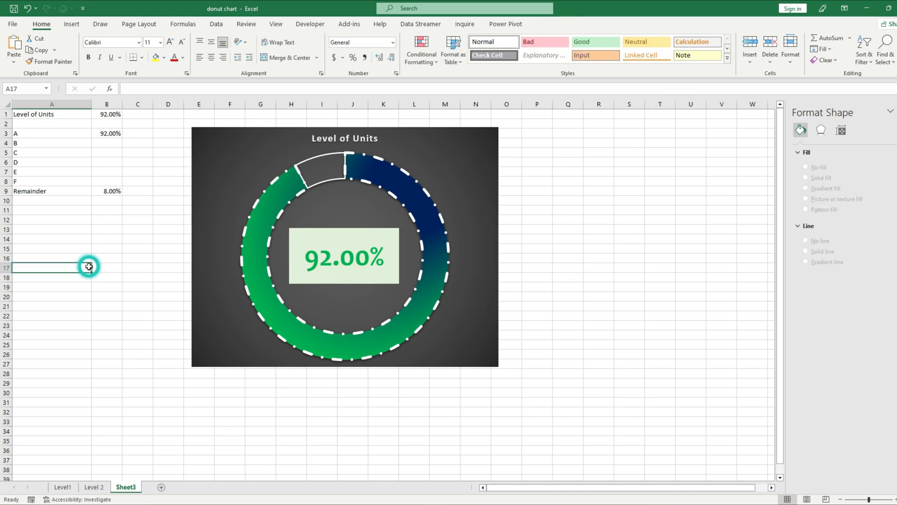
left_click(112, 116)
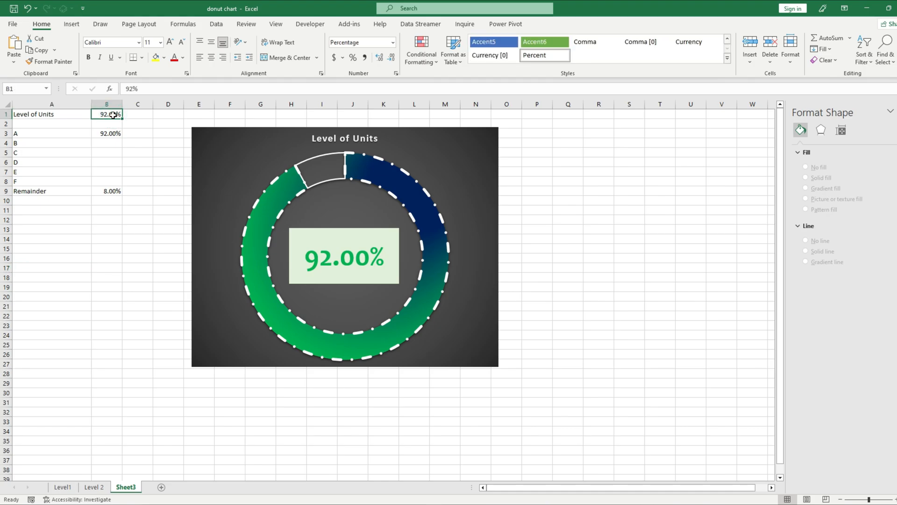
type("78")
key("Return")
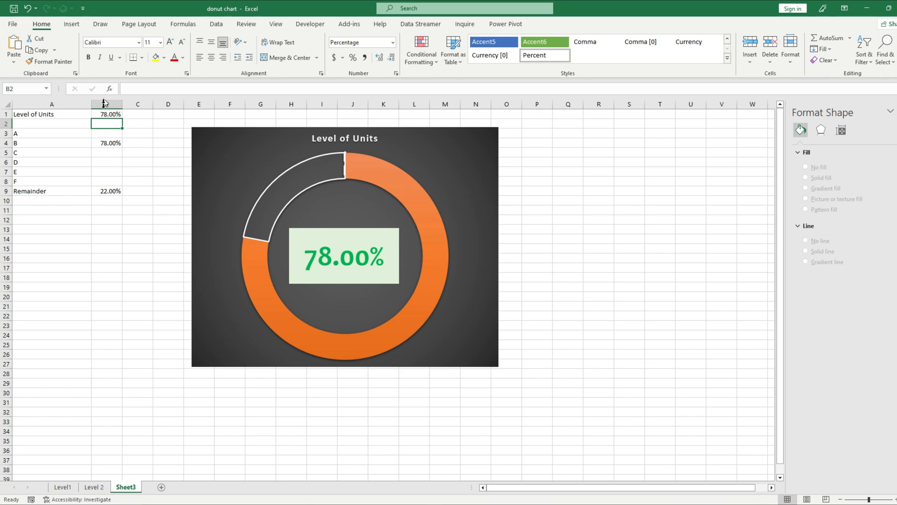
left_click(106, 116)
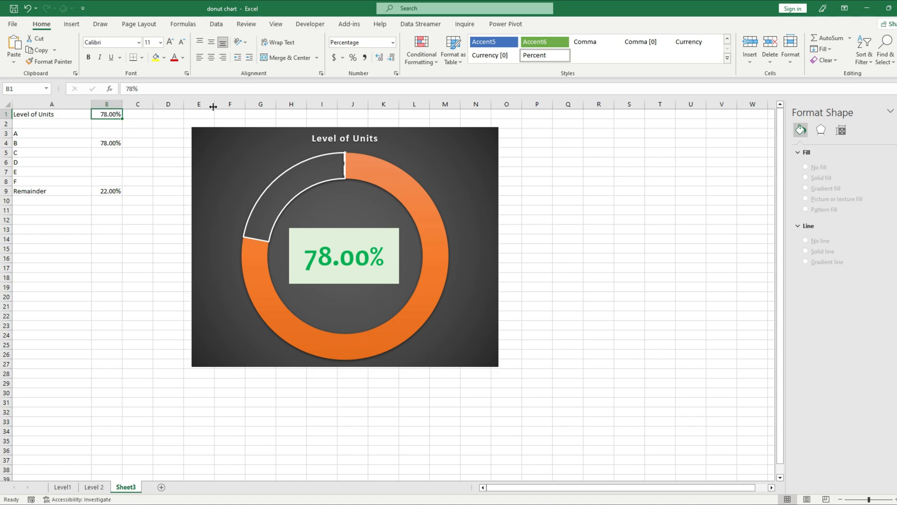
type("62")
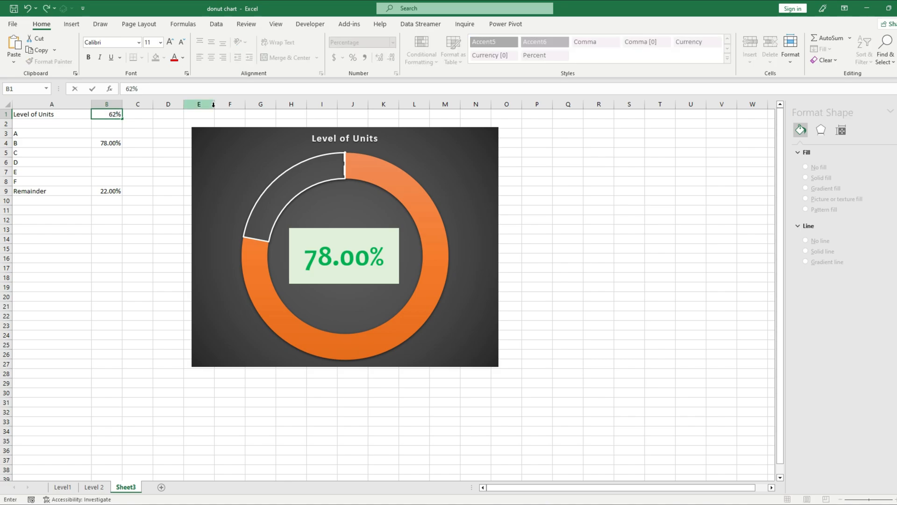
key("Return")
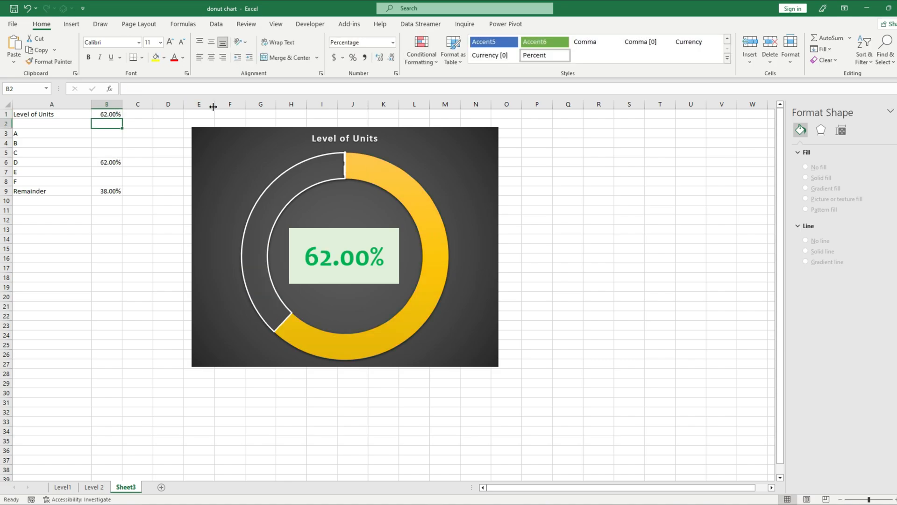
left_click(119, 115)
type("45")
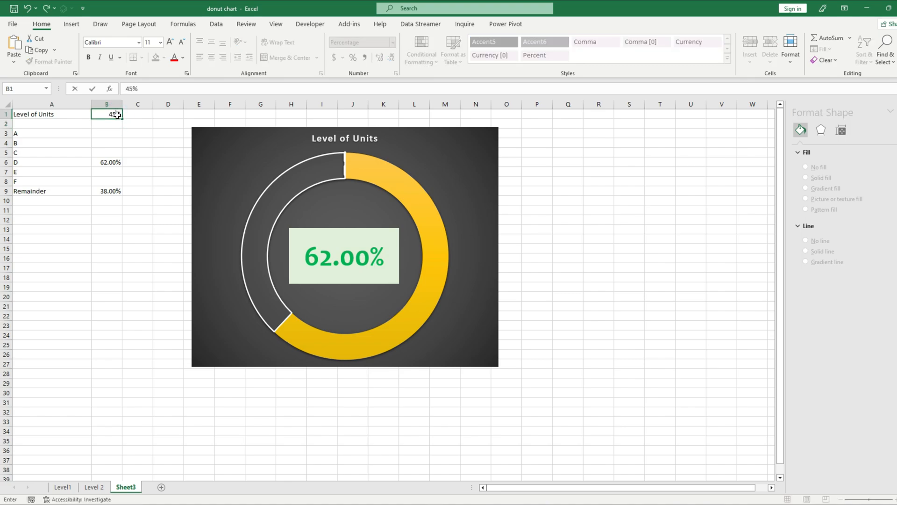
key("Return")
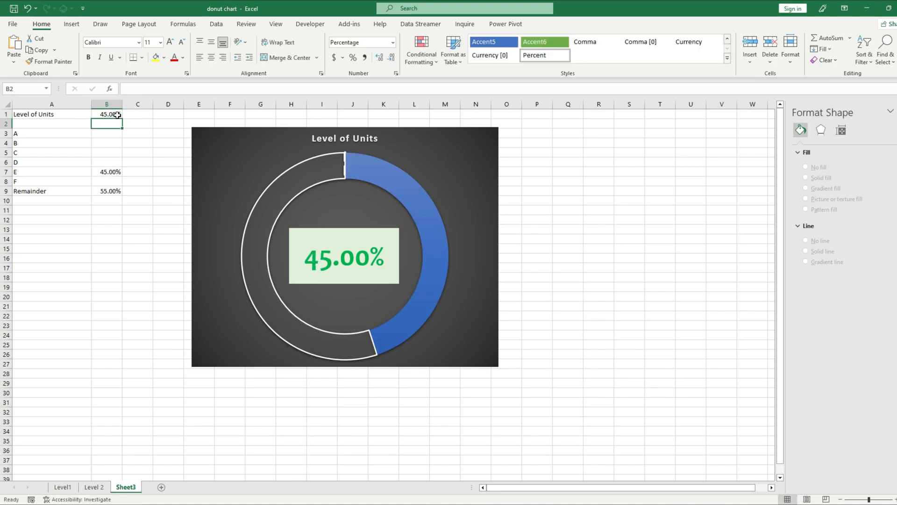
- Set the Level of Units in B1 to 21% and check the formula for level F in B8
left_click(114, 114)
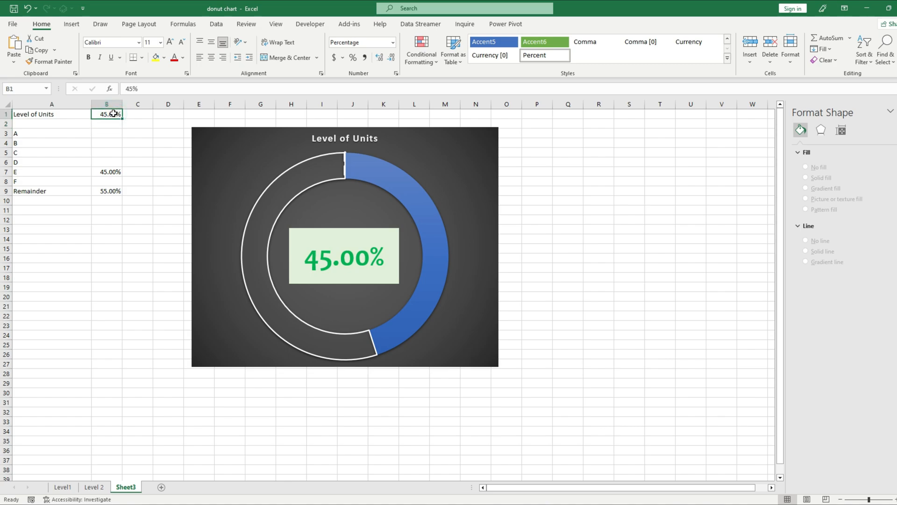
type("21")
key("Return")
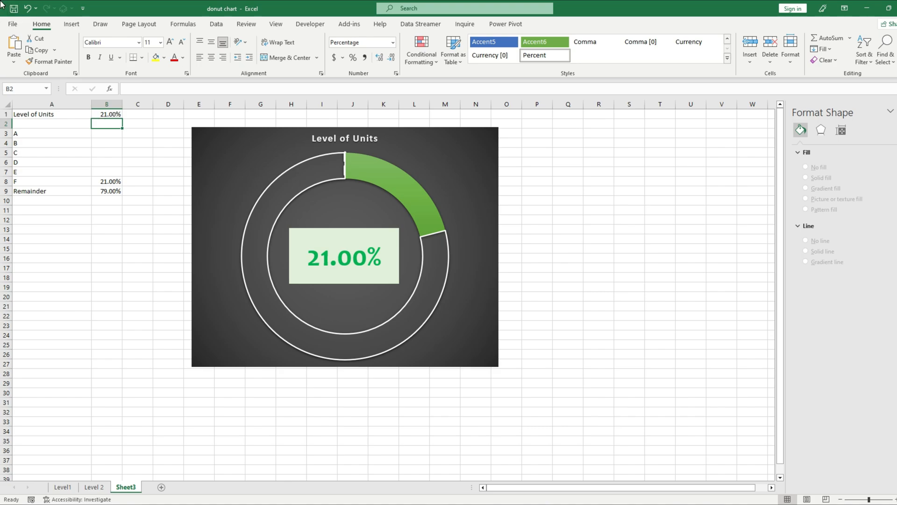
left_click(113, 182)
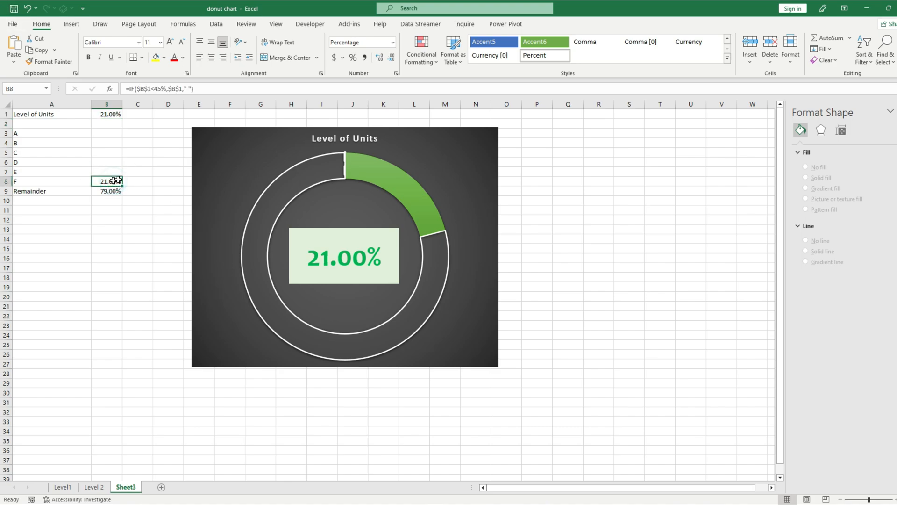
- Give the donut's F segment a solid fill, try standard dark red, and settle on standard red
left_click(402, 187)
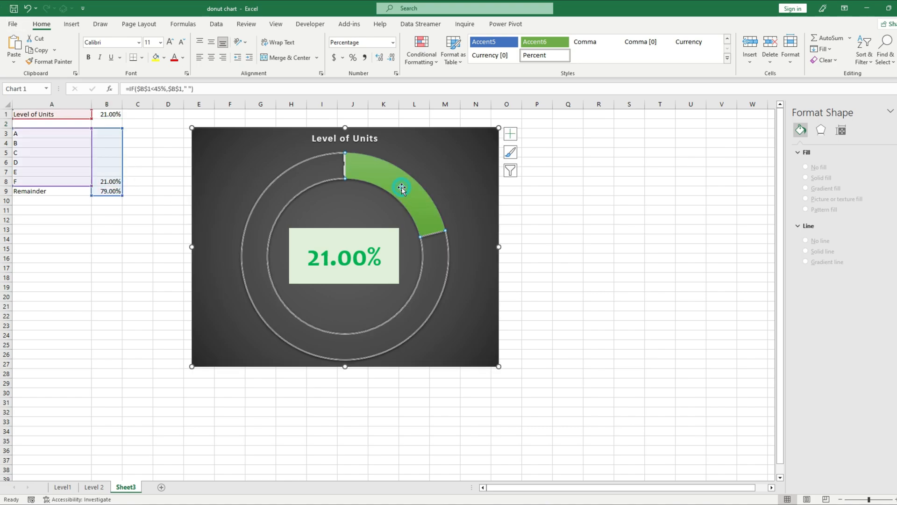
left_click(402, 187)
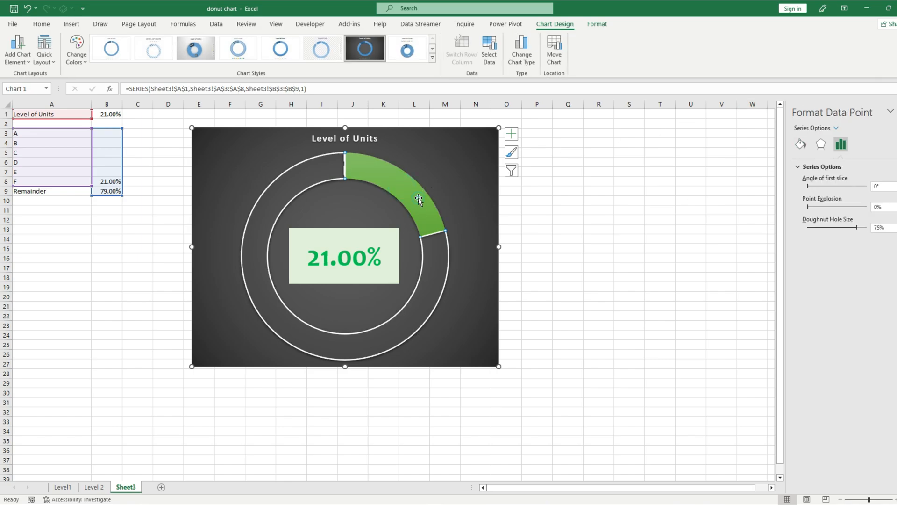
left_click(800, 145)
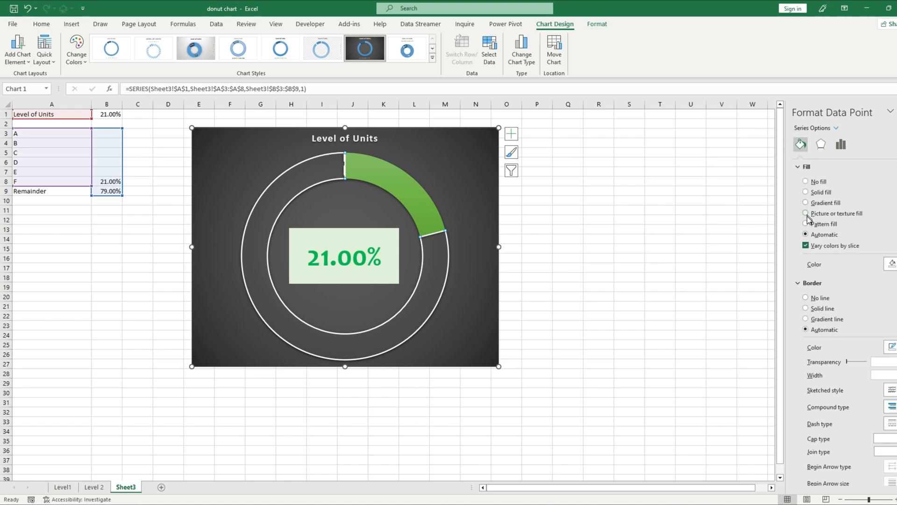
left_click(805, 192)
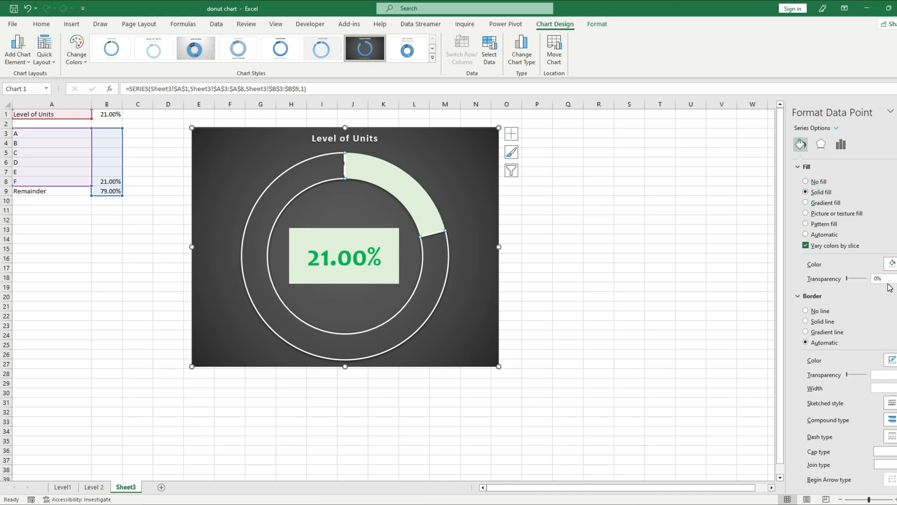
left_click(795, 296)
left_click(892, 263)
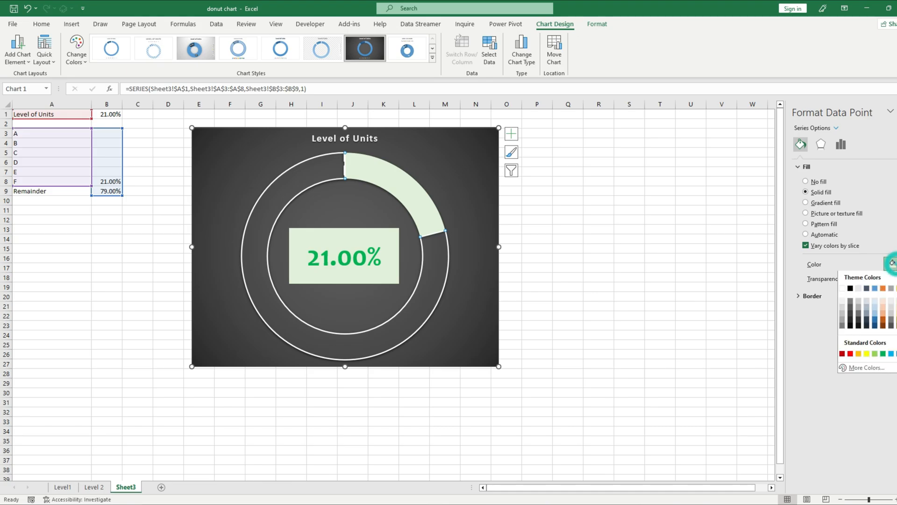
left_click(850, 355)
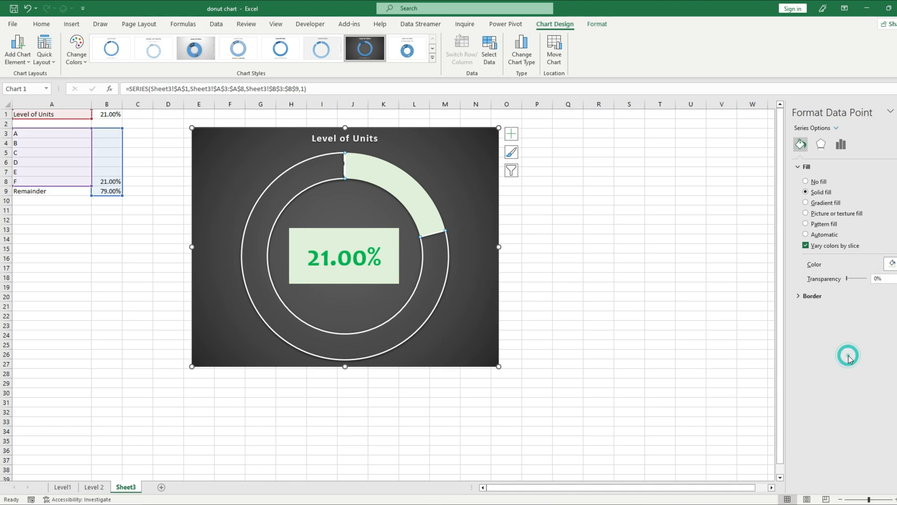
left_click(892, 263)
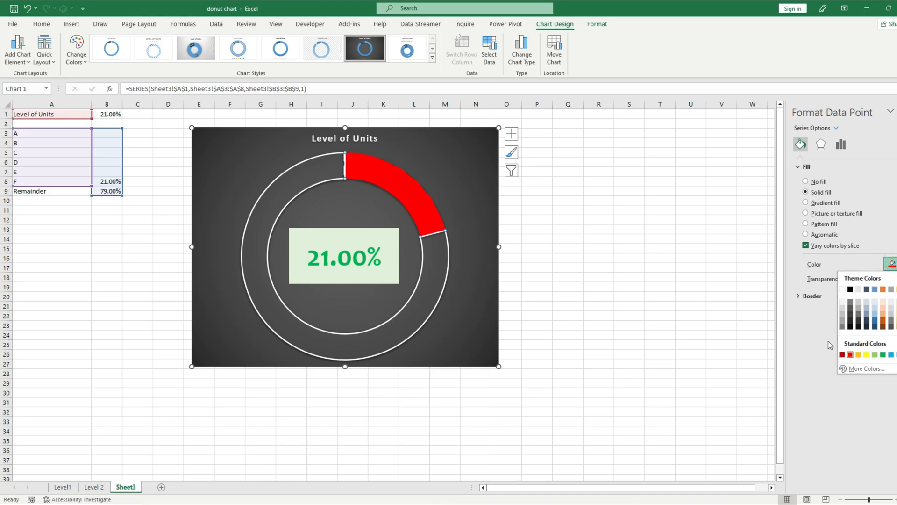
left_click(840, 359)
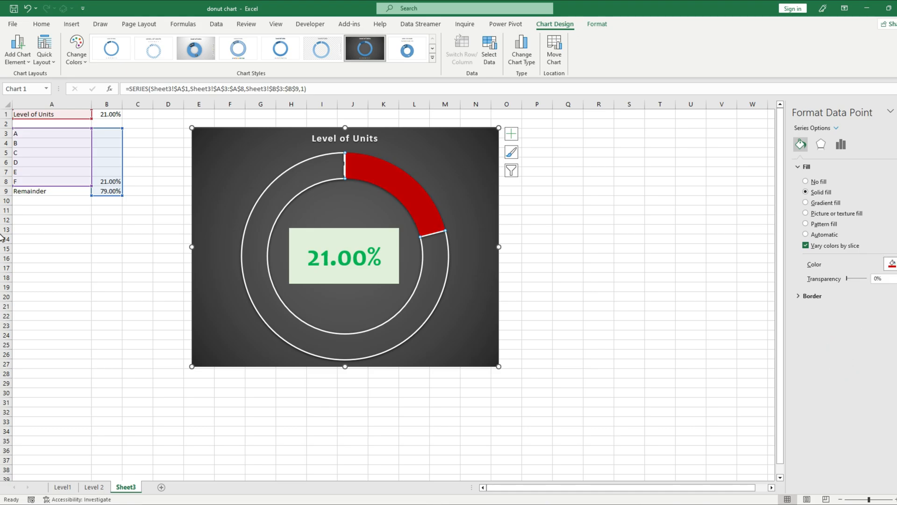
left_click(891, 263)
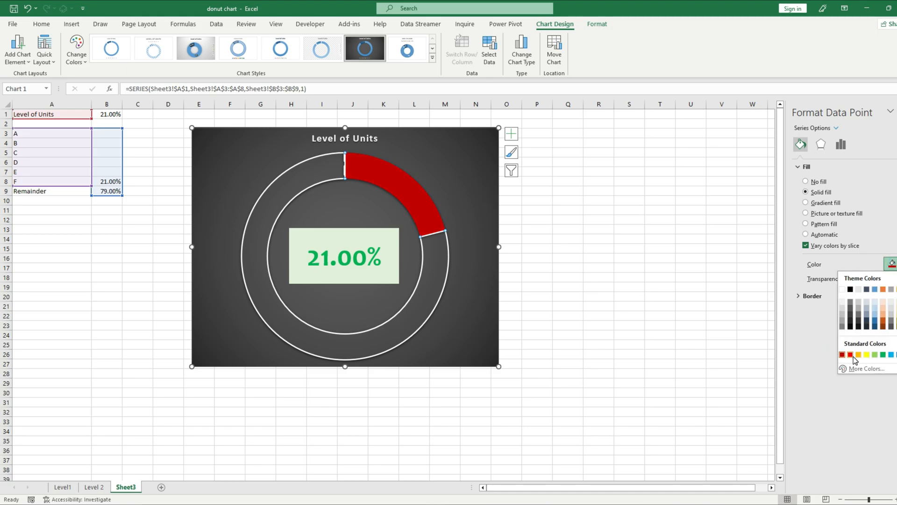
left_click(851, 355)
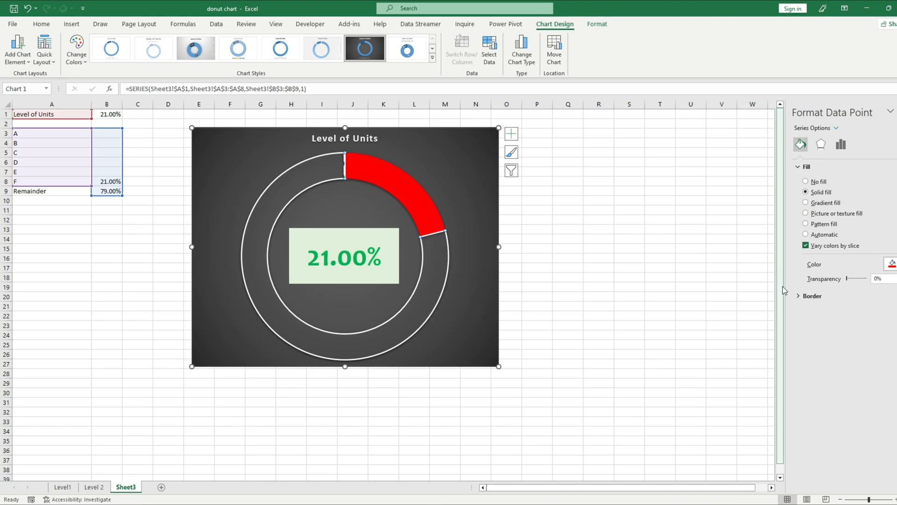
- Give the F segment a dashed solid-line border with a width of 4.5 pt
left_click(800, 167)
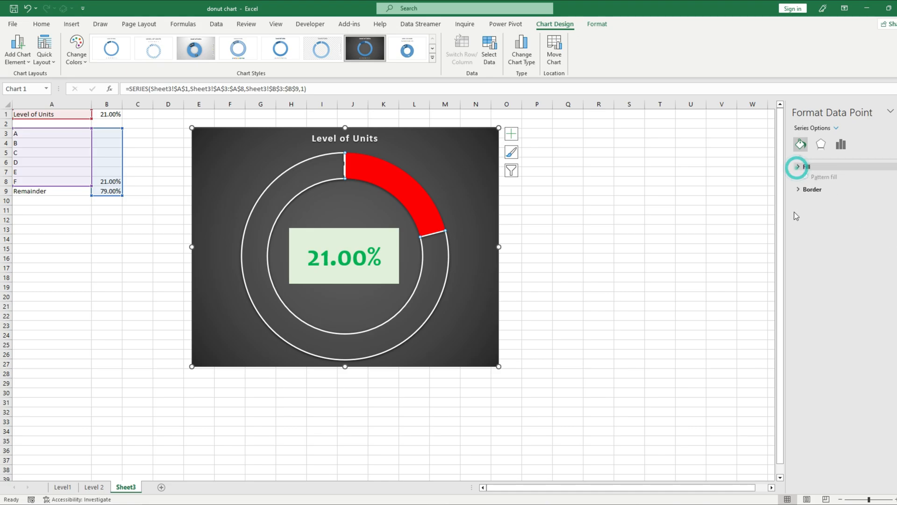
left_click(800, 180)
left_click(893, 320)
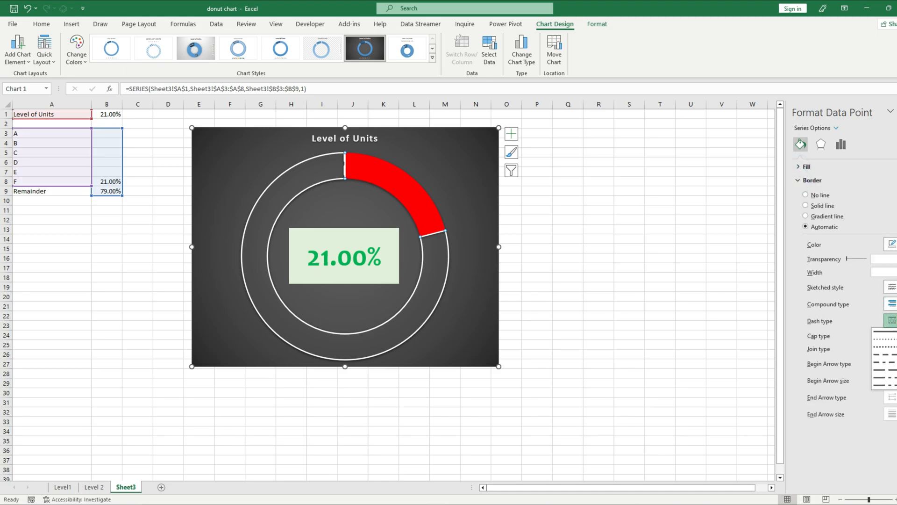
left_click(895, 355)
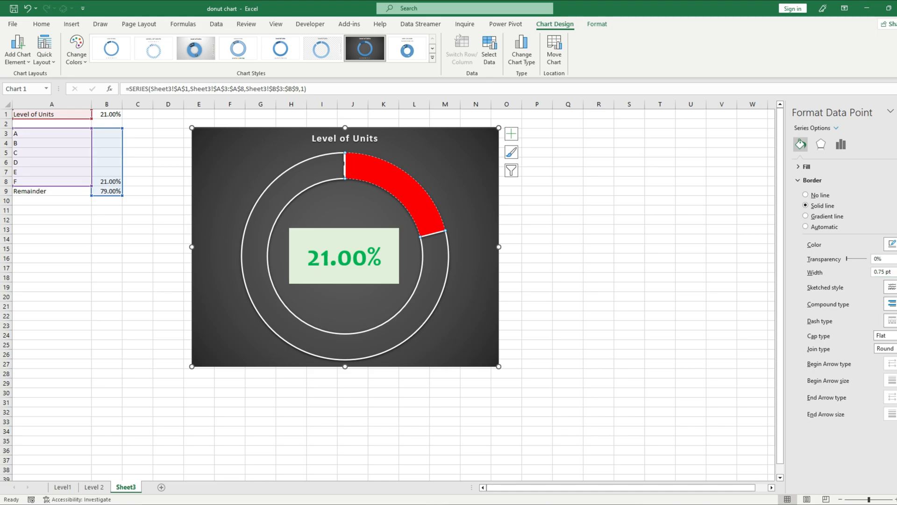
left_click(896, 269)
left_click(895, 270)
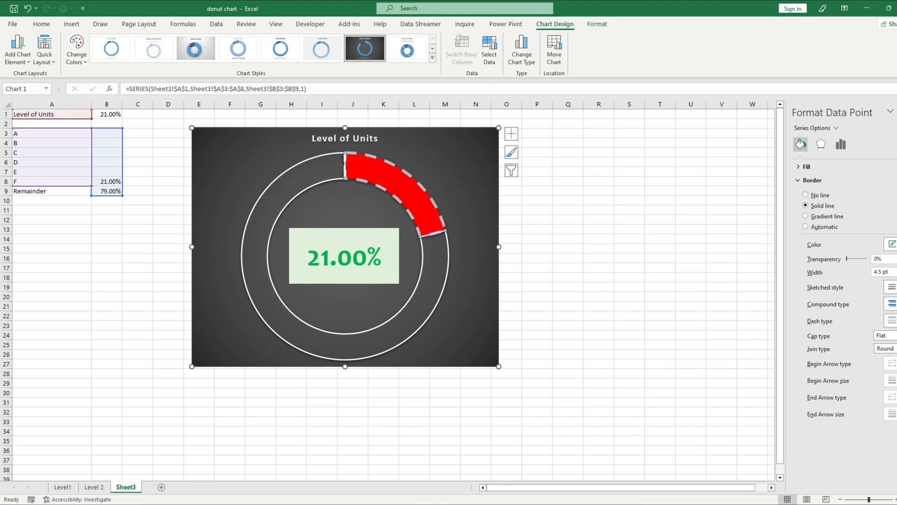
- Set the F segment border's cap type to Round and its join type to Bevel
left_click(893, 335)
left_click(885, 354)
left_click(893, 348)
left_click(890, 359)
left_click(892, 348)
left_click(891, 367)
- Try standard red for the F segment's border colour and settle on standard yellow
left_click(891, 244)
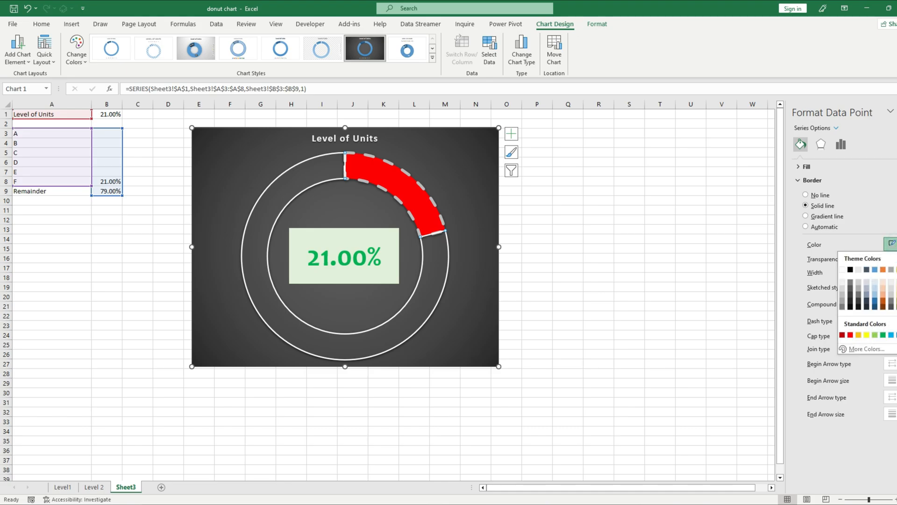
left_click(851, 334)
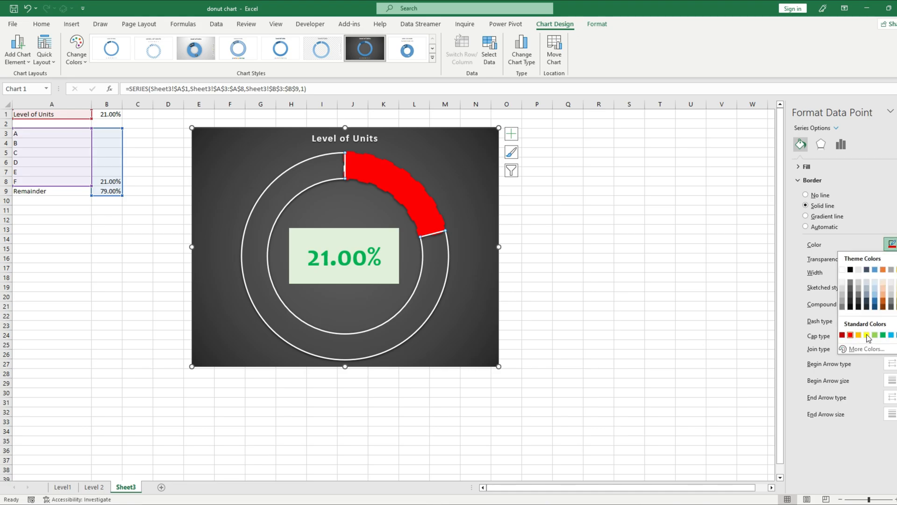
left_click(867, 335)
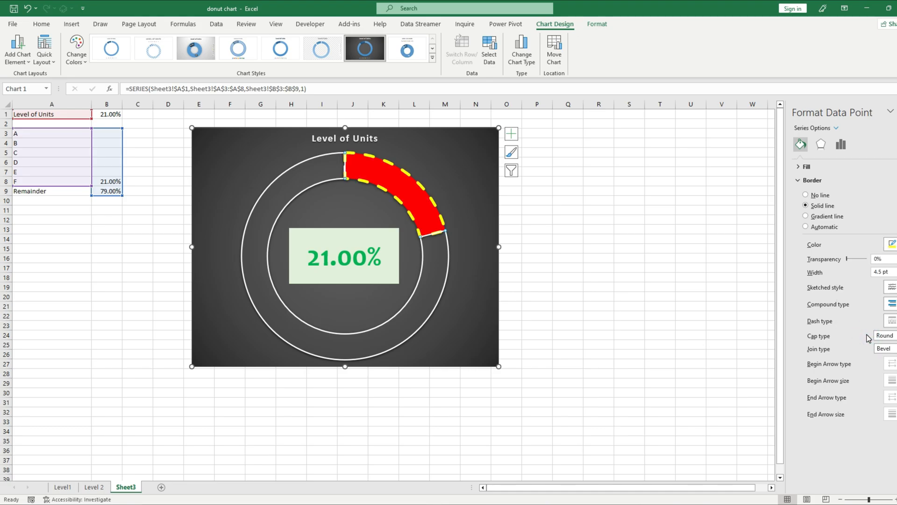
- Recolour the 30% stop of the chart area's gradient fill with the theme blue at 40% brightness
left_click(480, 146)
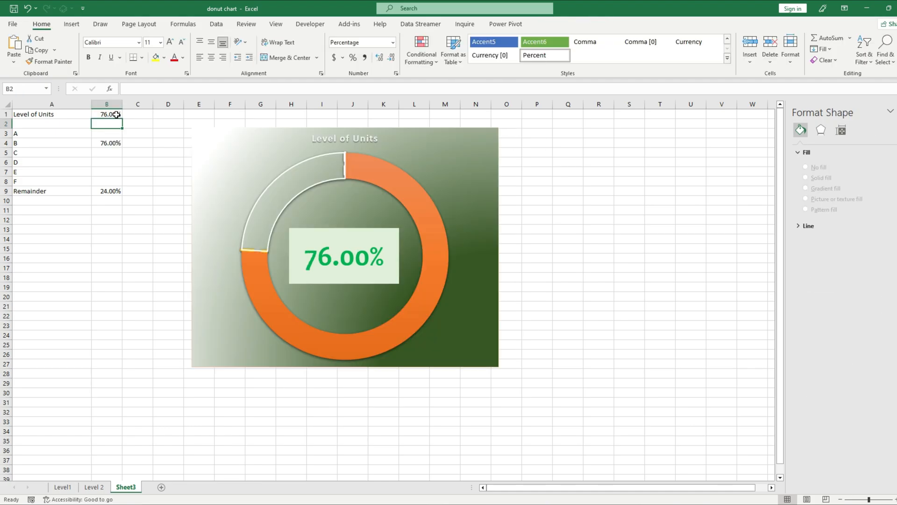
left_click(480, 136)
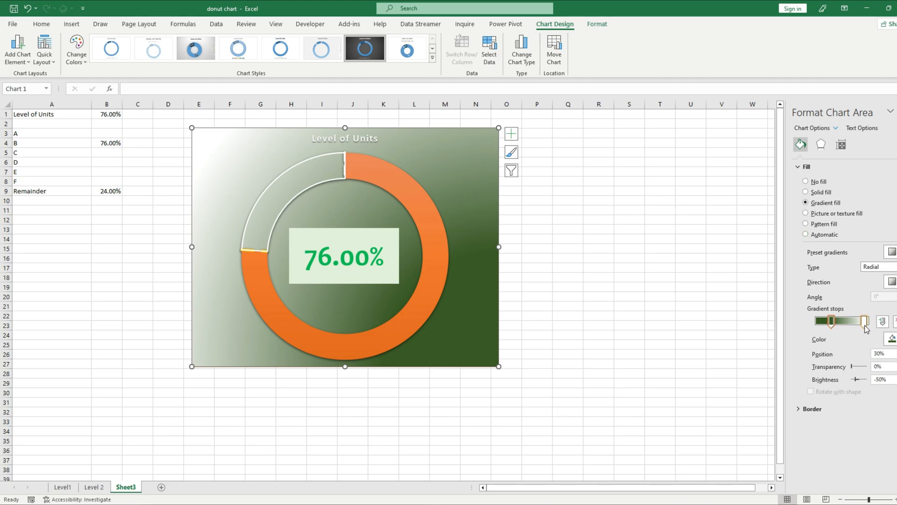
left_click(831, 322)
left_click(892, 339)
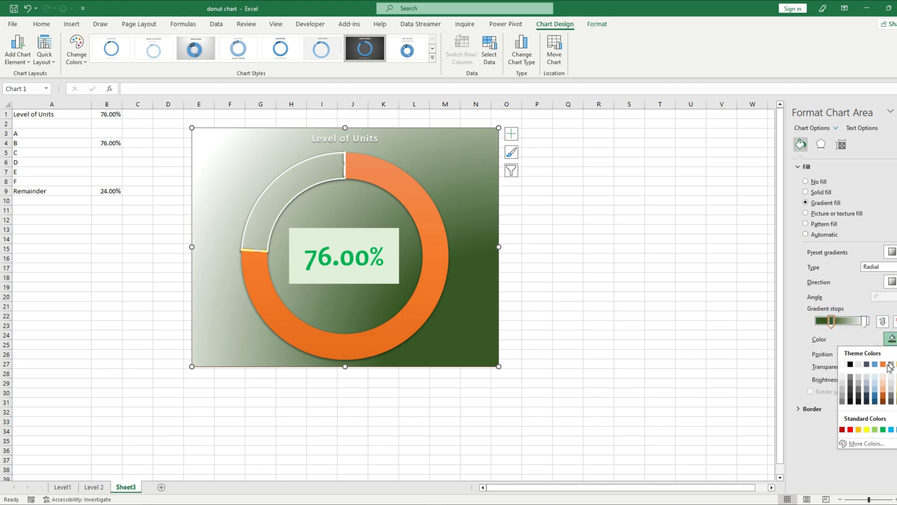
left_click(875, 391)
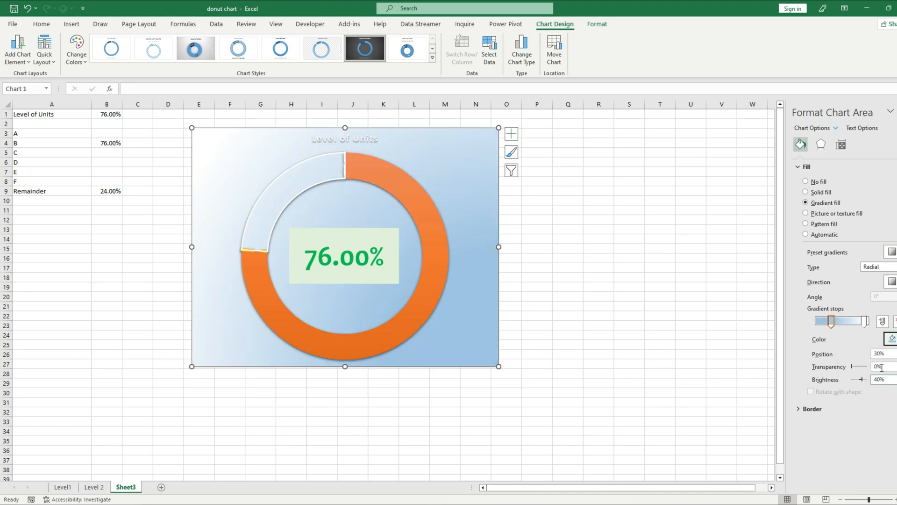
- Move the chart area gradient's white stop to 85% and recolour it theme green at -25% brightness
left_click(860, 322)
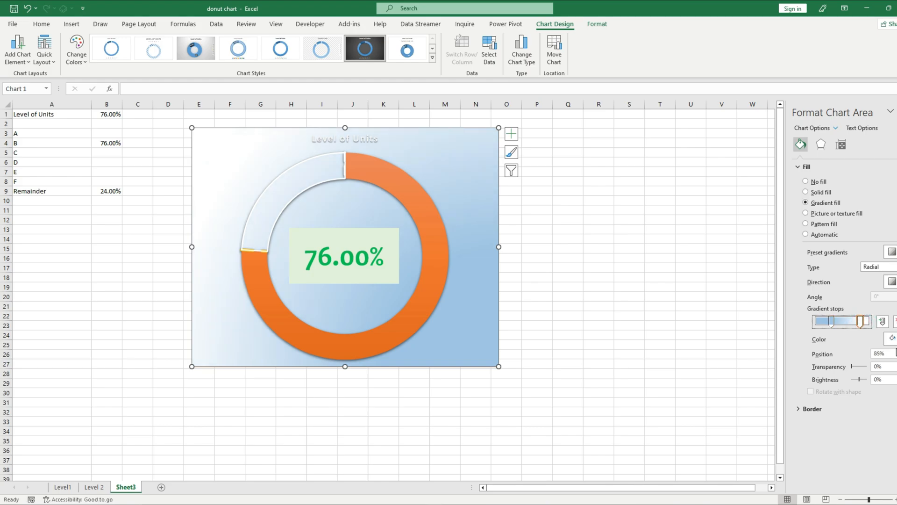
left_click(892, 338)
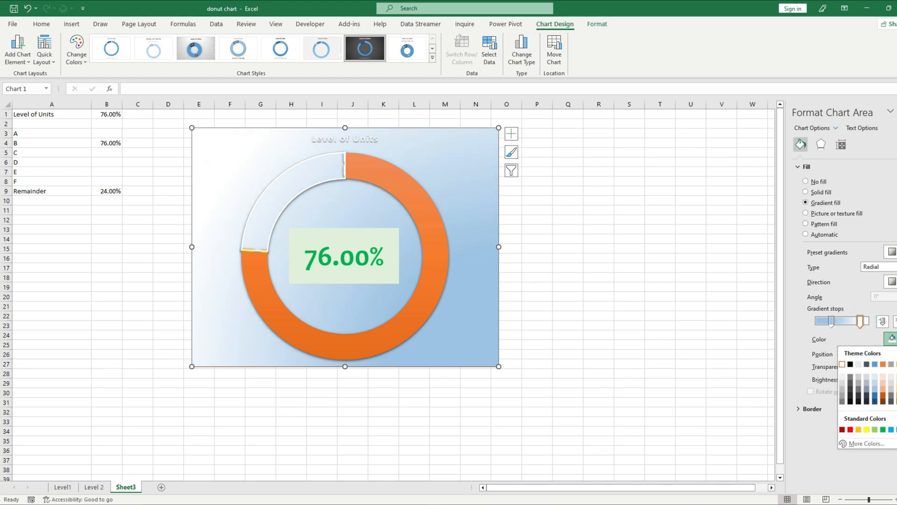
left_click(896, 396)
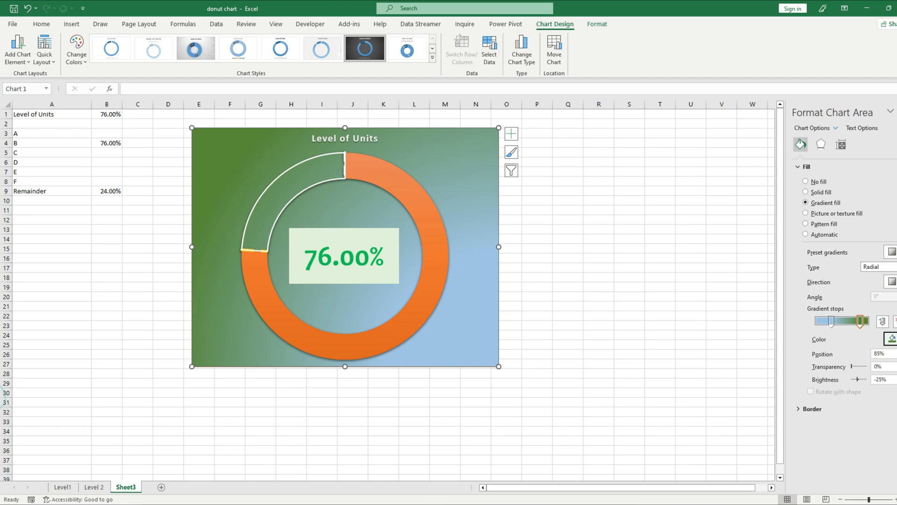
- Set the Level of Units in B1 to 87%
left_click(585, 267)
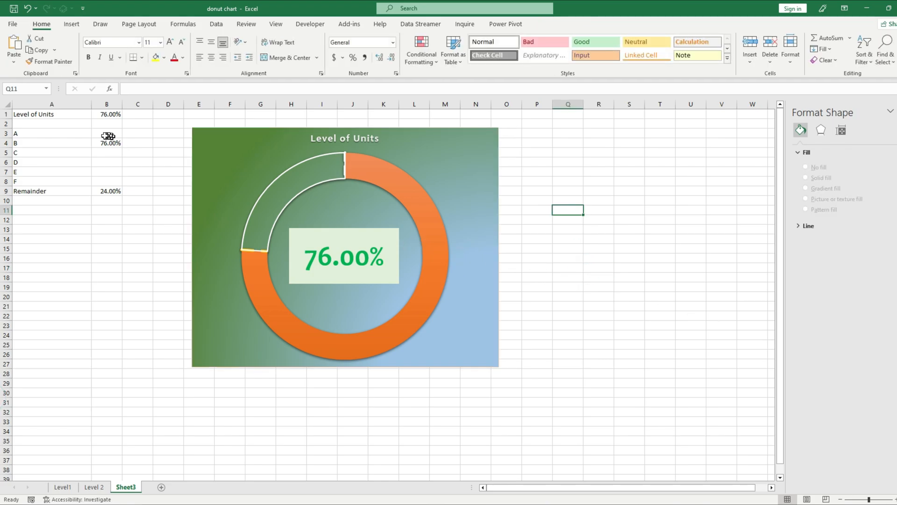
left_click(107, 191)
left_click(109, 115)
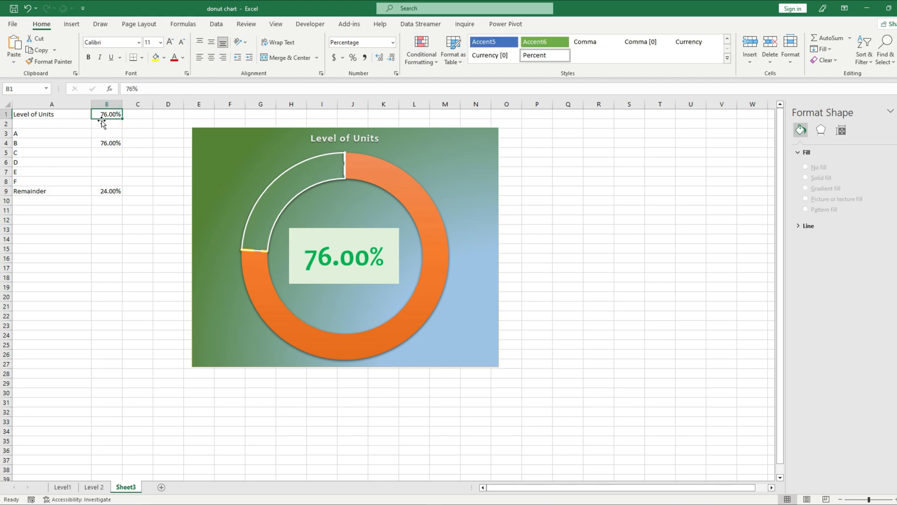
type("87")
key("Return")
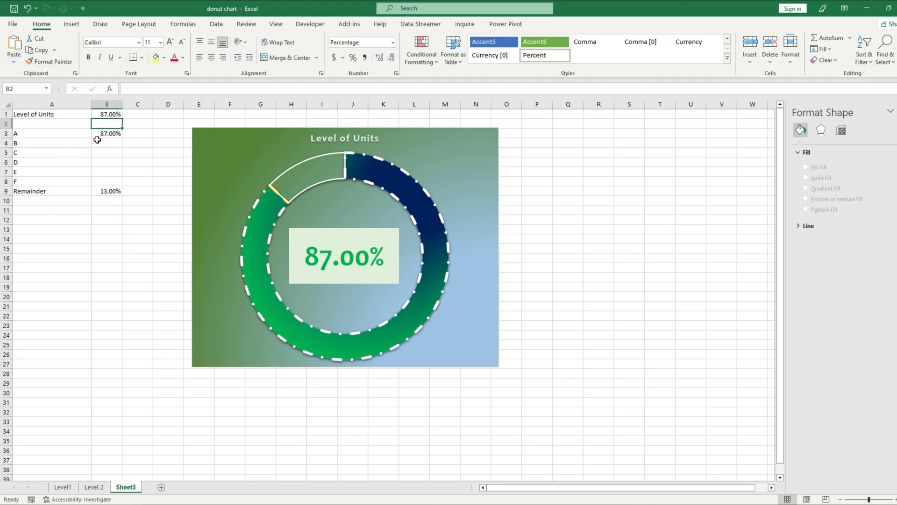
left_click(108, 143)
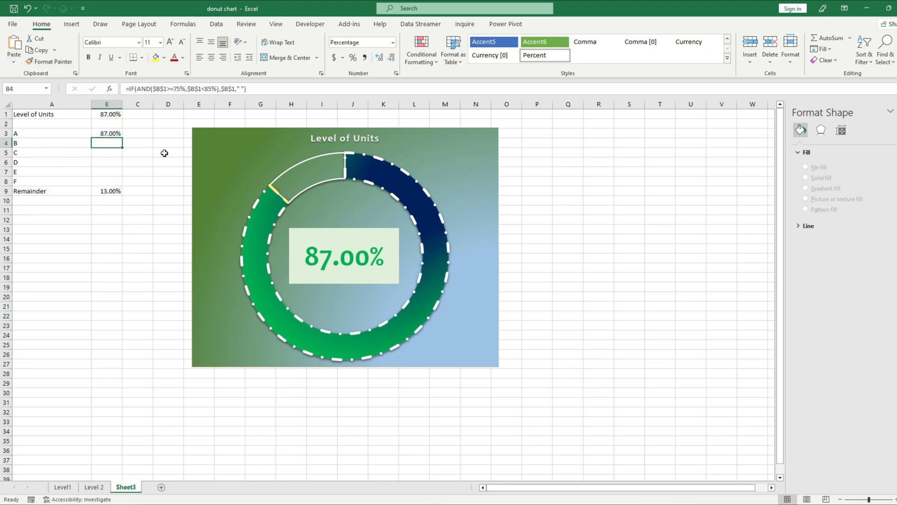
- Set the Level of Units in B1 to 79% and select the B segment for fill and border formatting
left_click(112, 113)
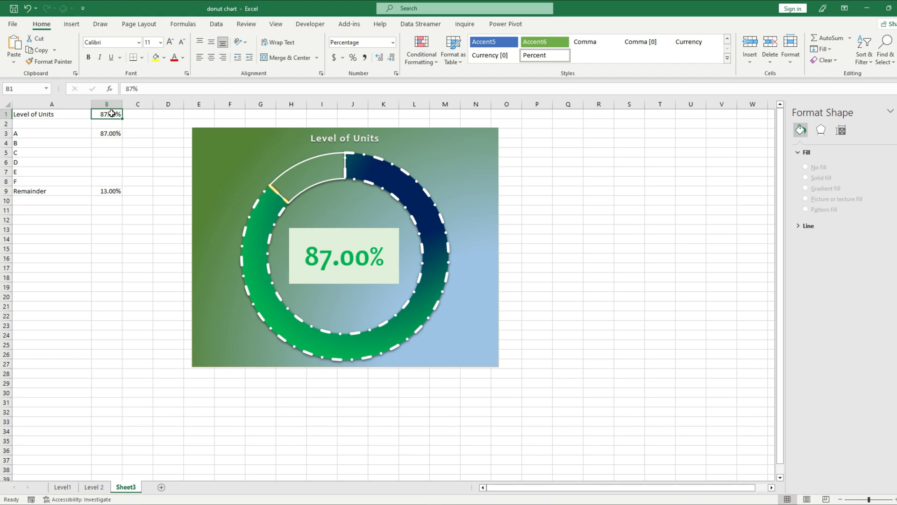
type("79")
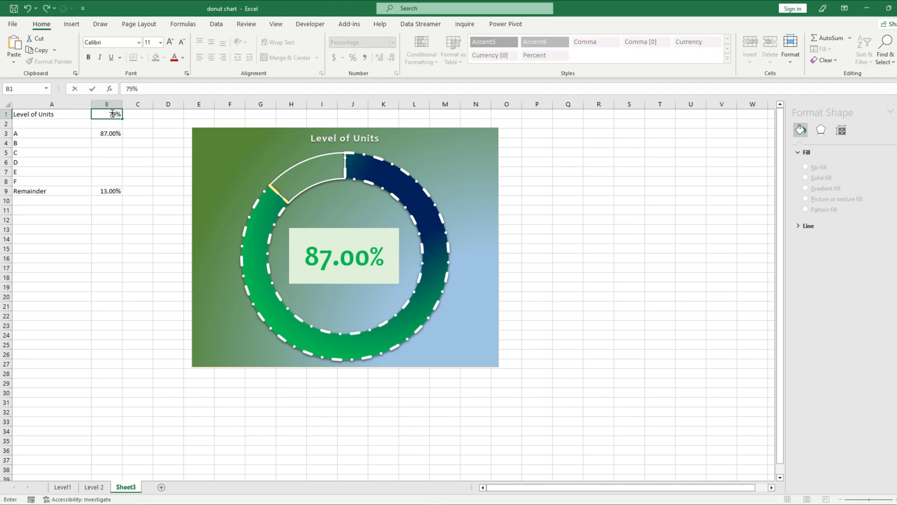
key("Return")
left_click(433, 234)
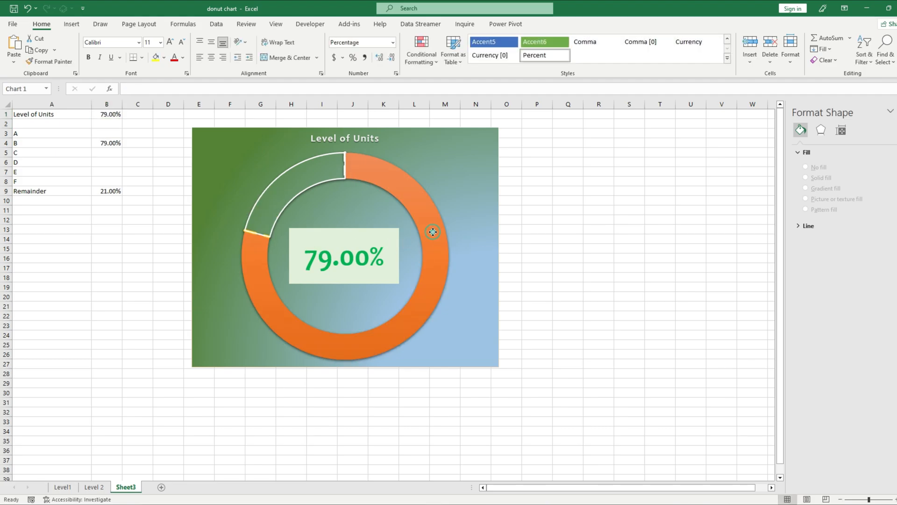
left_click(433, 232)
left_click(822, 144)
left_click(801, 146)
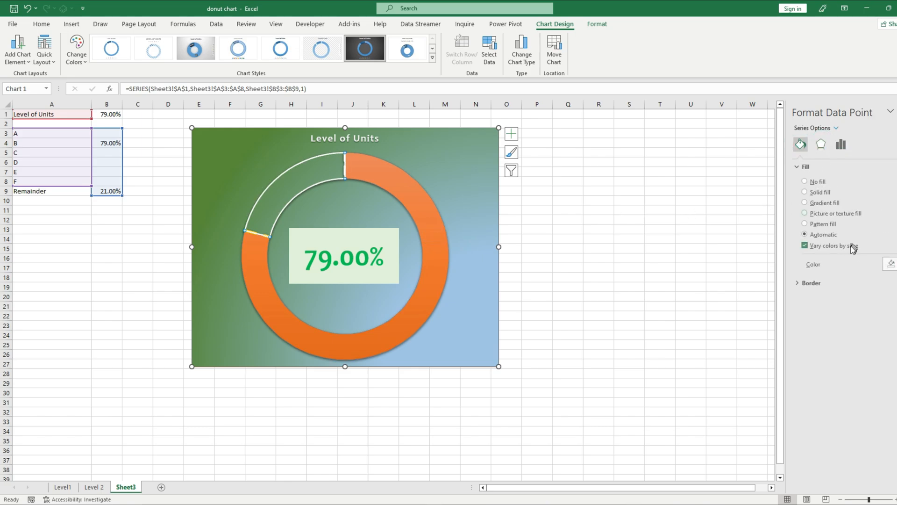
- Give the B segment a solid gold 3 pt border with a double compound line and a short-dash pattern
left_click(800, 284)
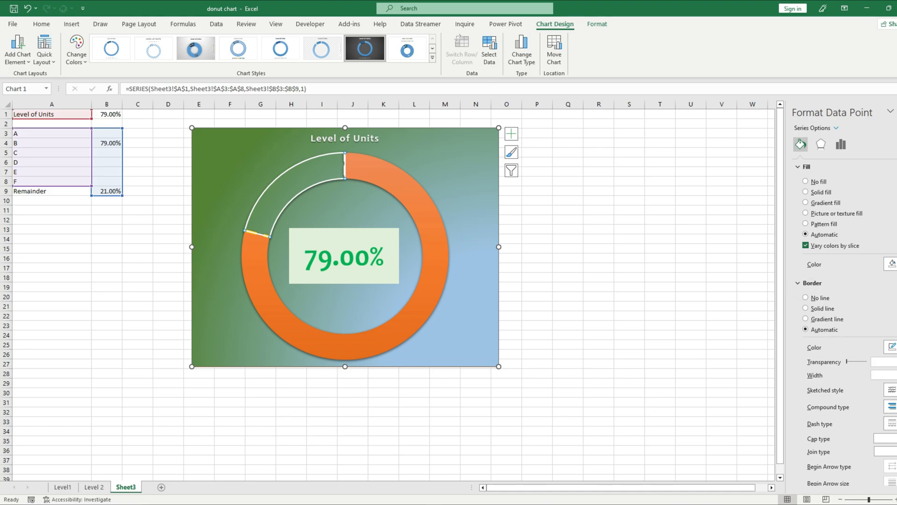
left_click(892, 406)
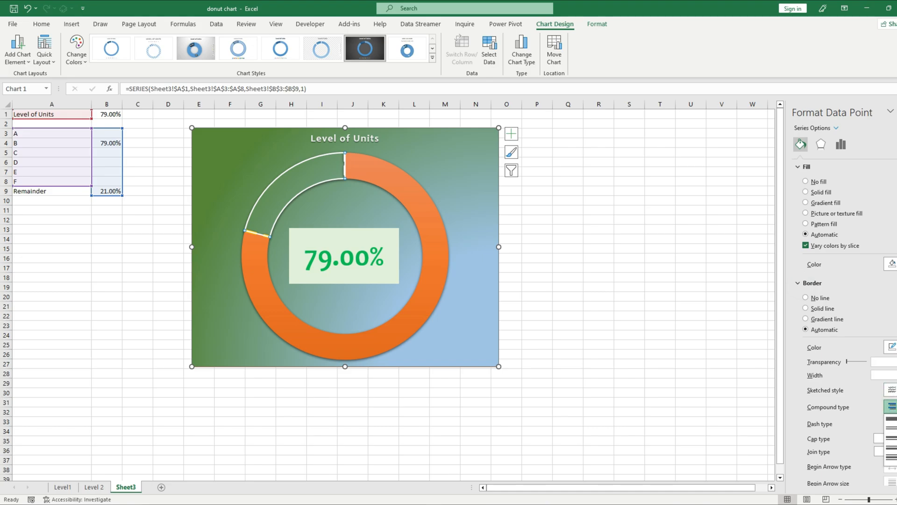
left_click(891, 428)
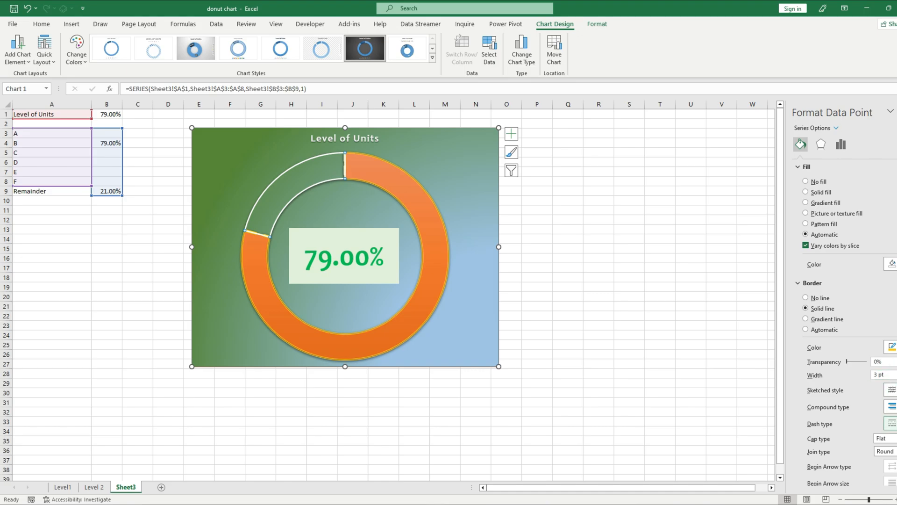
left_click(892, 423)
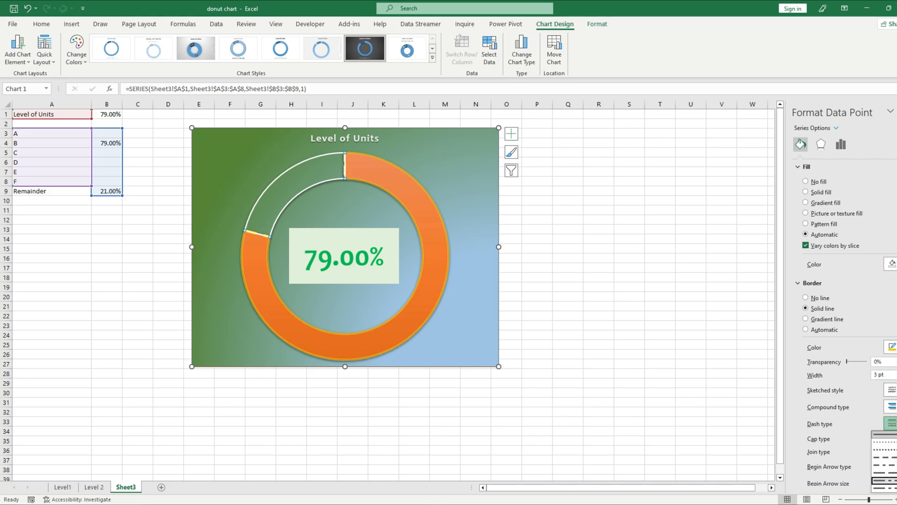
left_click(892, 450)
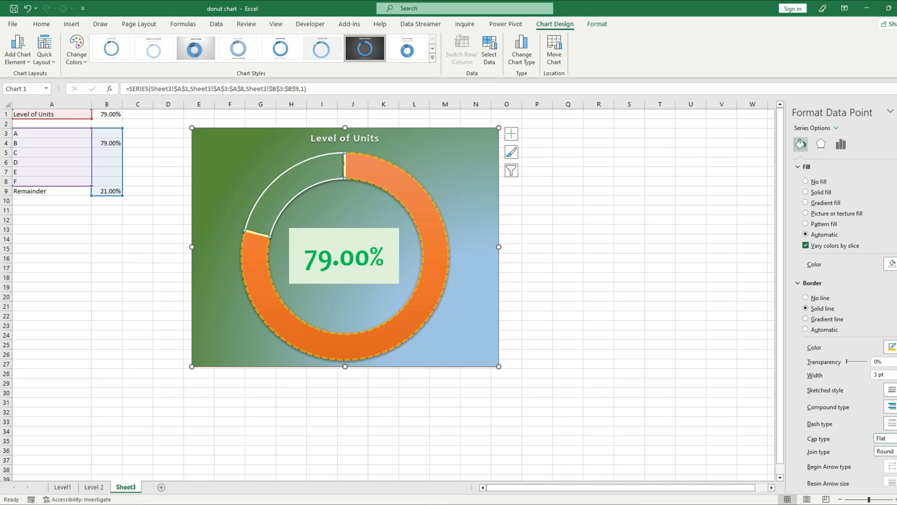
- Set the B segment border's cap type to Round, join type to Bevel and width to 6.5 pt
left_click(893, 439)
left_click(892, 459)
left_click(894, 451)
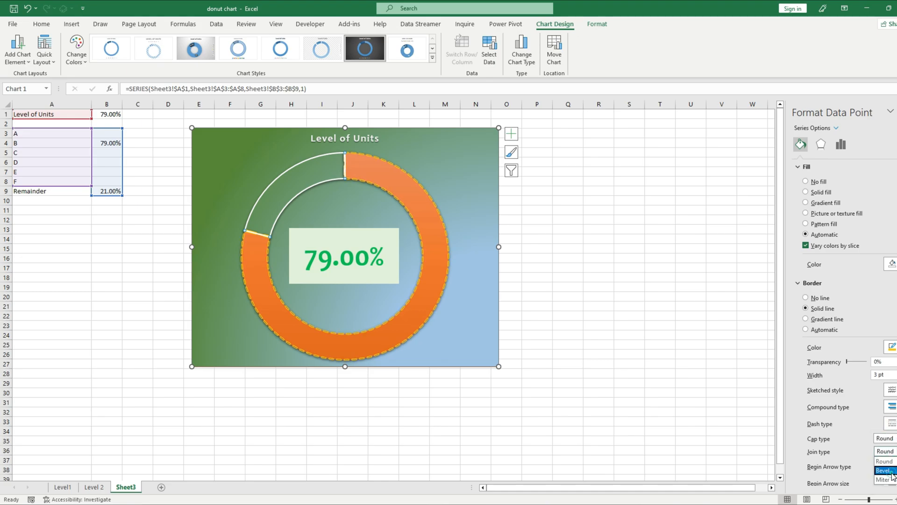
left_click(893, 471)
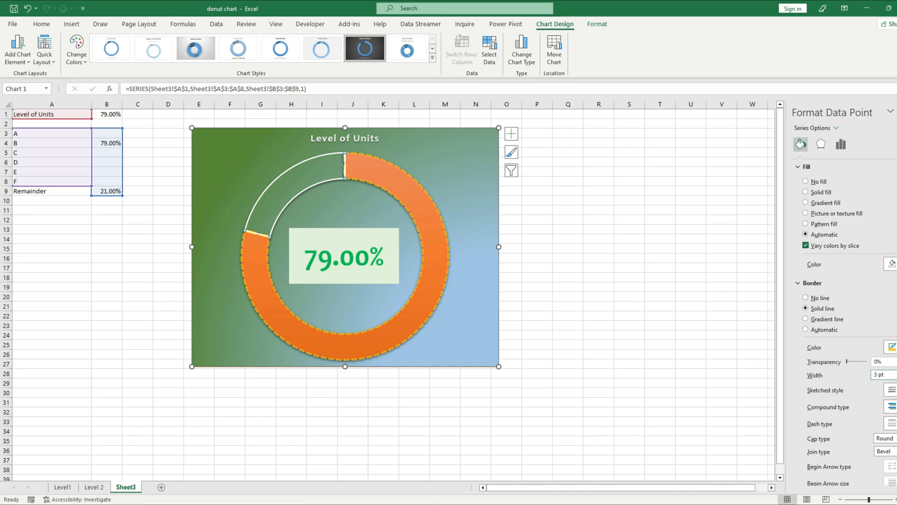
left_click(893, 372)
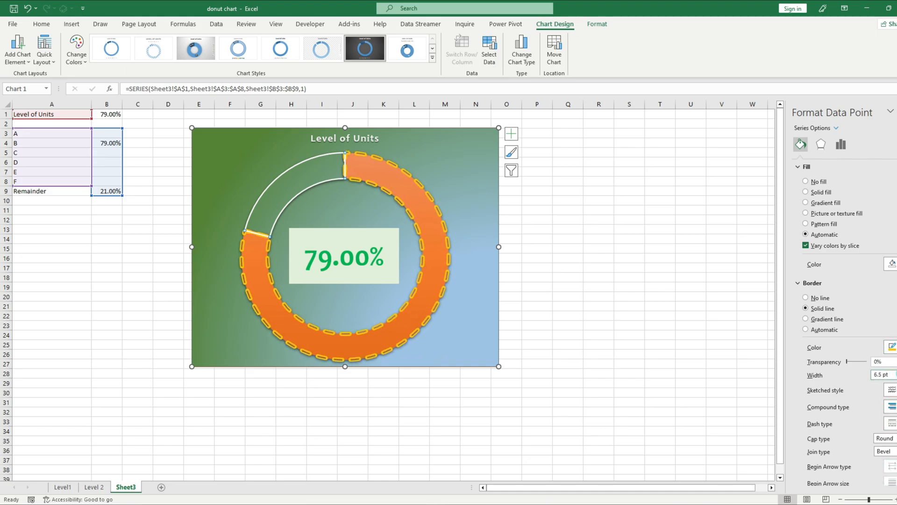
- Fill the B segment with a linear gradient from light blue to green, with the green stop at 81%
left_click(445, 411)
left_click(410, 323)
left_click(410, 323)
left_click(800, 144)
left_click(806, 202)
left_click(892, 350)
left_click(879, 437)
left_click(847, 333)
left_click(892, 351)
left_click(862, 437)
left_click(821, 333)
left_click_drag(827, 339, 859, 337)
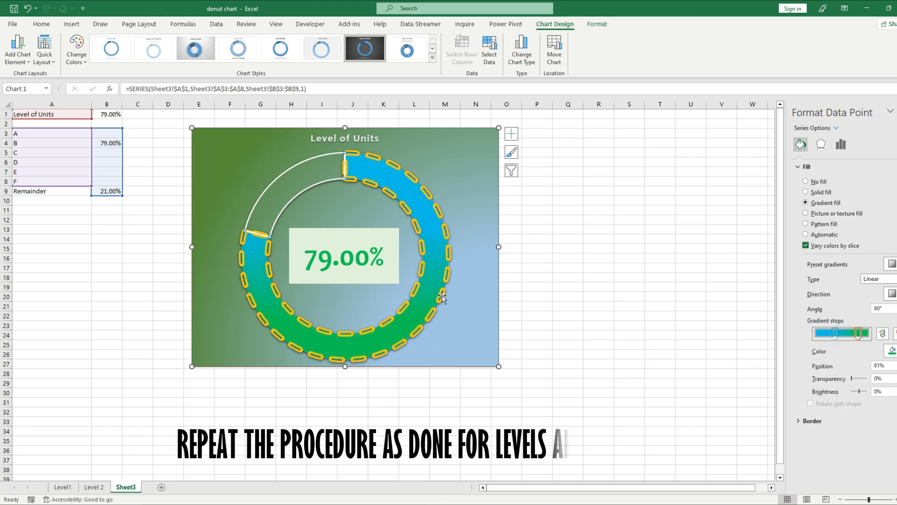
- Set the Level of Units in B1 to 73%
left_click(94, 295)
left_click(106, 114)
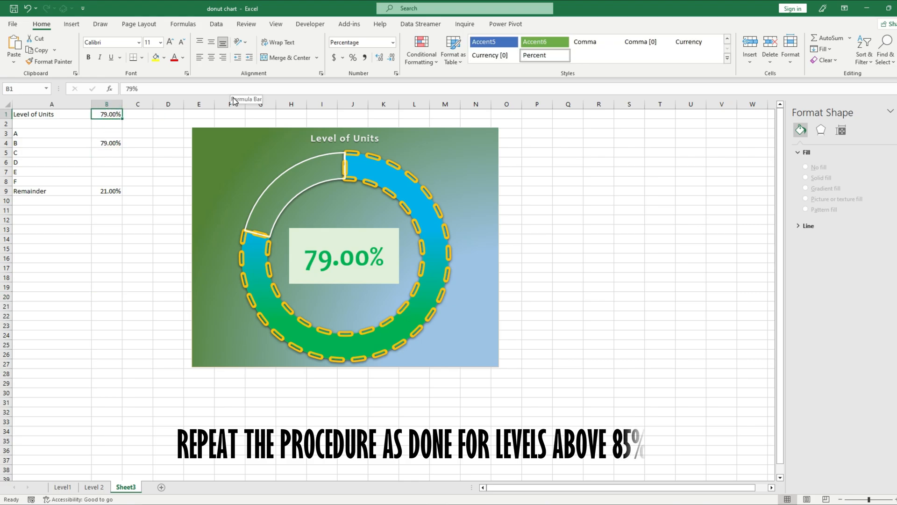
type("73%")
key("Return")
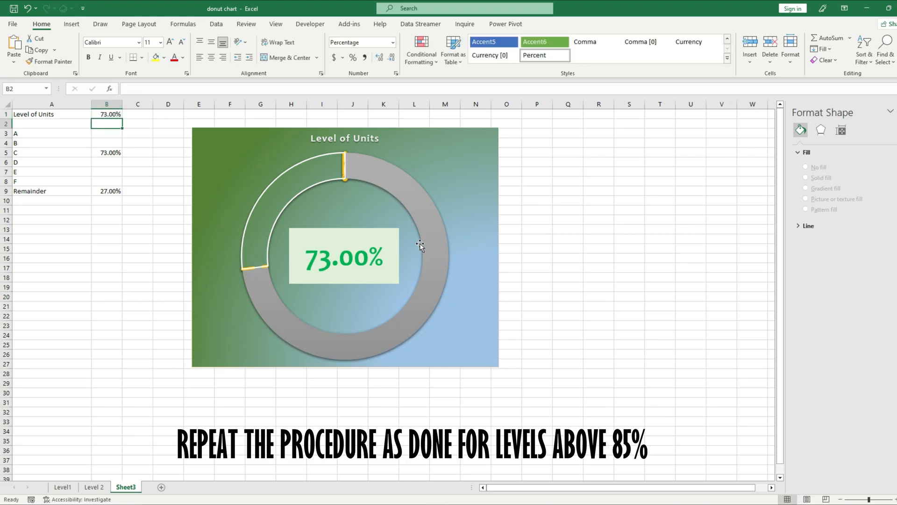
- Try a gradient fill with its 37% stop recoloured yellow on the whole donut series
left_click(417, 246)
left_click(801, 144)
left_click(806, 203)
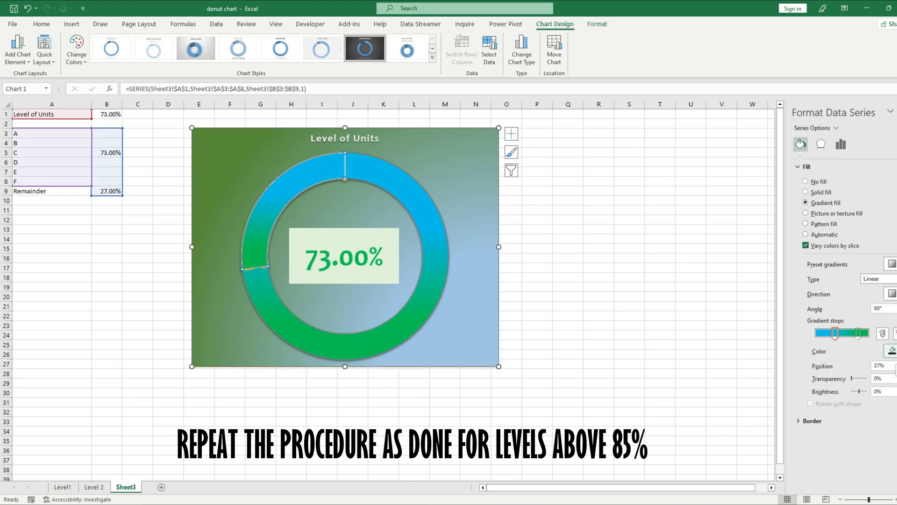
left_click(891, 350)
left_click(867, 441)
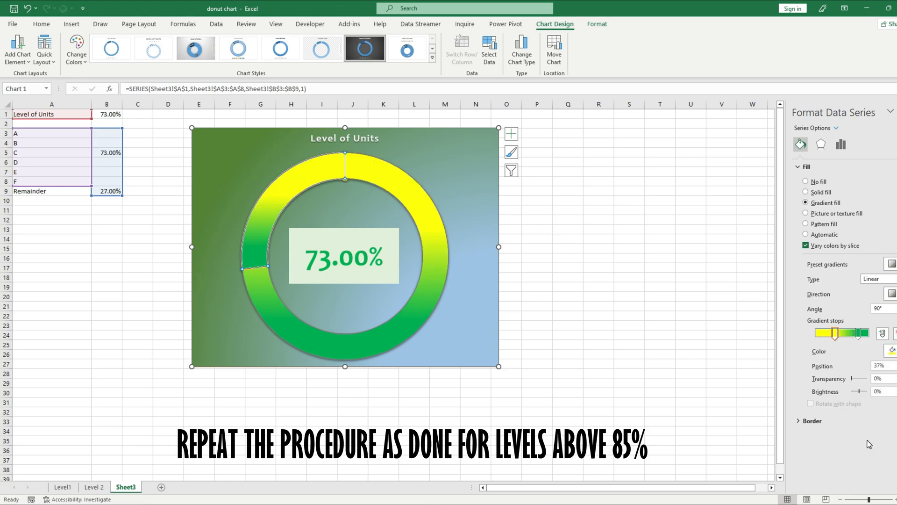
left_click(711, 353)
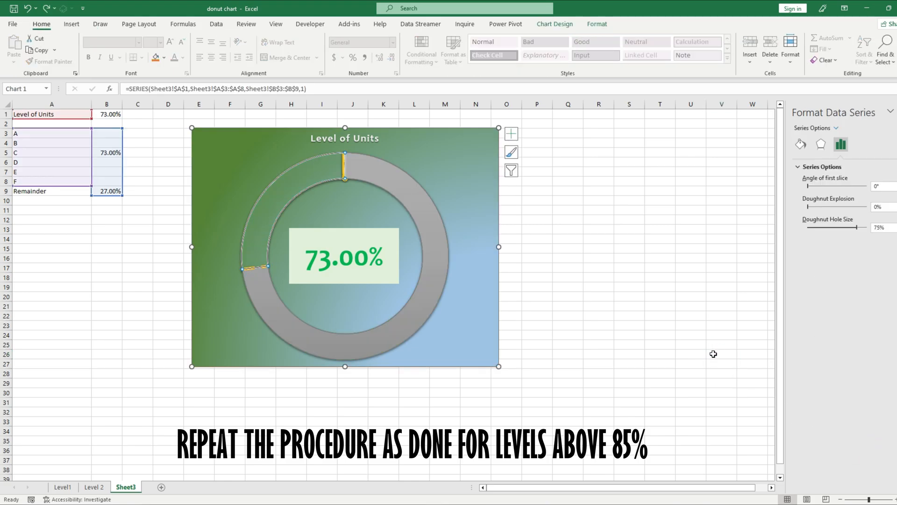
left_click(660, 277)
left_click(440, 234)
left_click(801, 144)
left_click(806, 203)
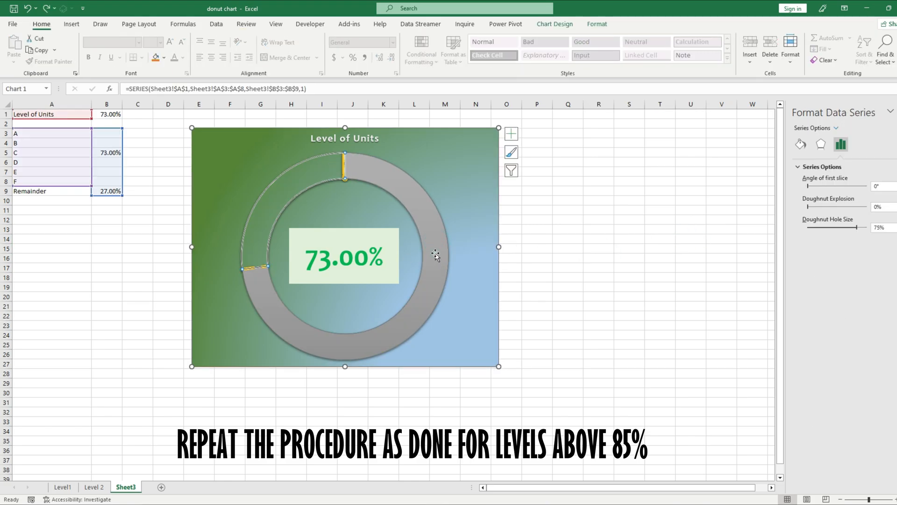
- Apply a linear gradient fill to the C segment alone and recolour its light blue stop yellow
left_click(435, 255)
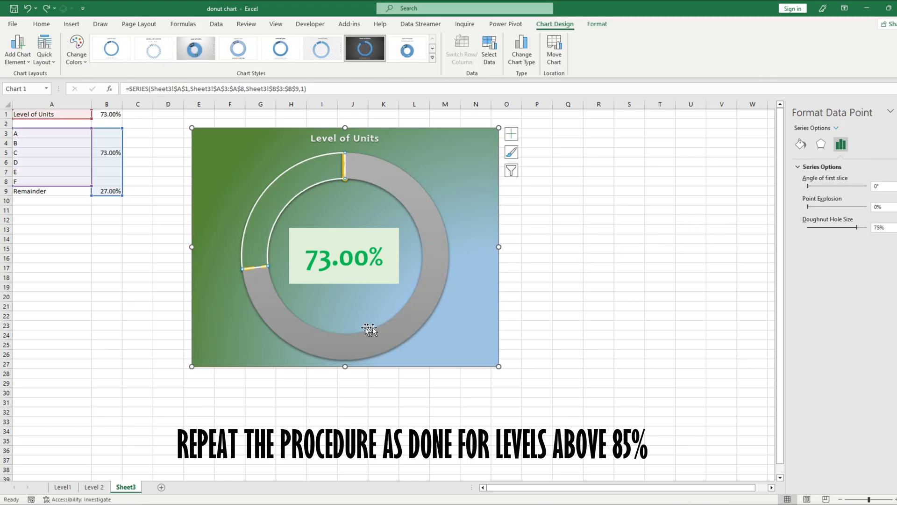
left_click(801, 144)
left_click(805, 202)
left_click(857, 334)
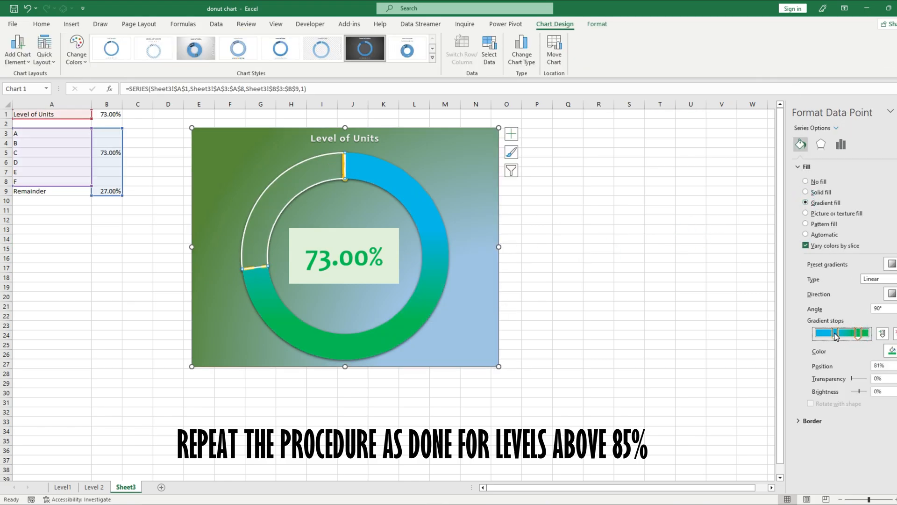
left_click(893, 351)
left_click(869, 444)
- Give the C segment's gradient a dark red middle stop and a light green stop at 74%
left_click(858, 333)
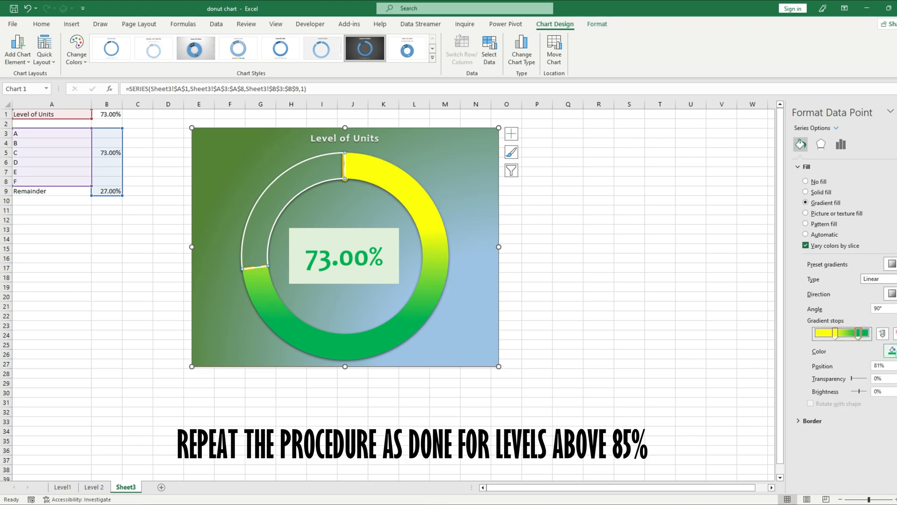
left_click(892, 350)
left_click(845, 445)
mouse_move(859, 333)
left_mouse_down()
mouse_move(826, 334)
mouse_move(857, 337)
left_mouse_up()
left_click(884, 334)
left_click(849, 335)
left_click(892, 351)
left_click(877, 443)
left_click(851, 333)
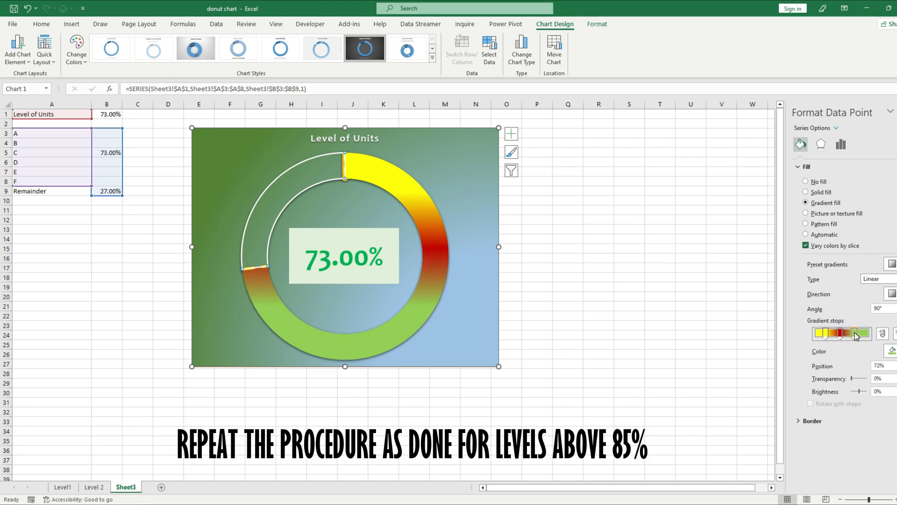
- Try 65% as the Level of Units in B1 and settle on 63%
left_click(696, 343)
left_click(107, 182)
left_click(120, 114)
type("65")
key("Return")
left_click(112, 114)
type("63")
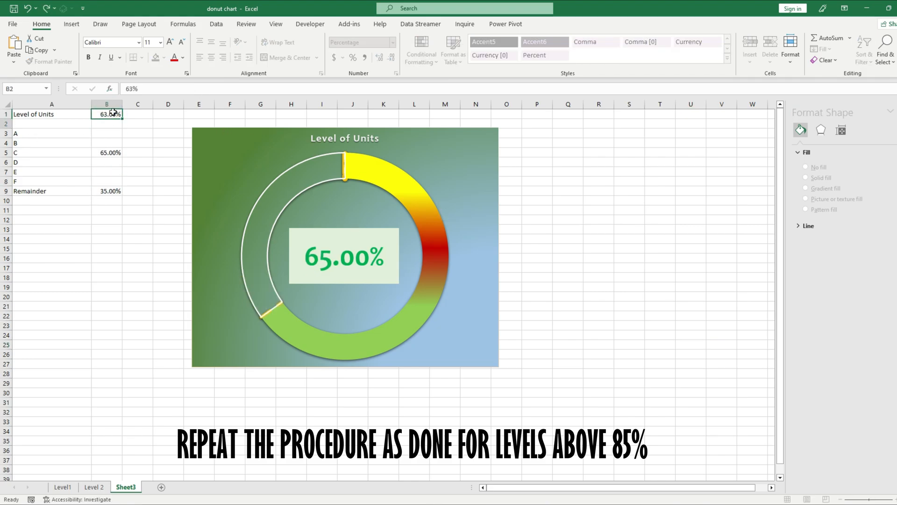
key("Return")
- Try a gradient fill with its first stop recoloured on the whole donut series
left_click(428, 286)
left_click(801, 144)
left_click(805, 202)
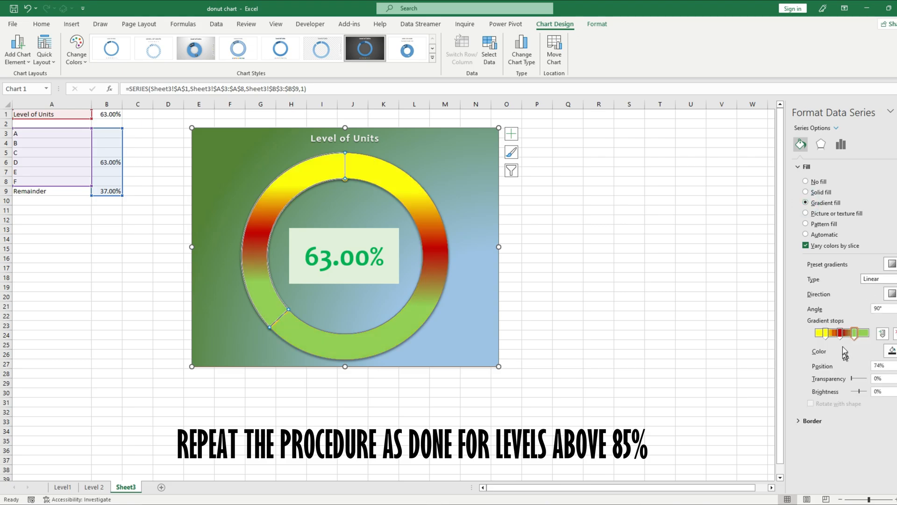
left_click(826, 334)
left_click(892, 351)
left_click(850, 441)
left_click(697, 336)
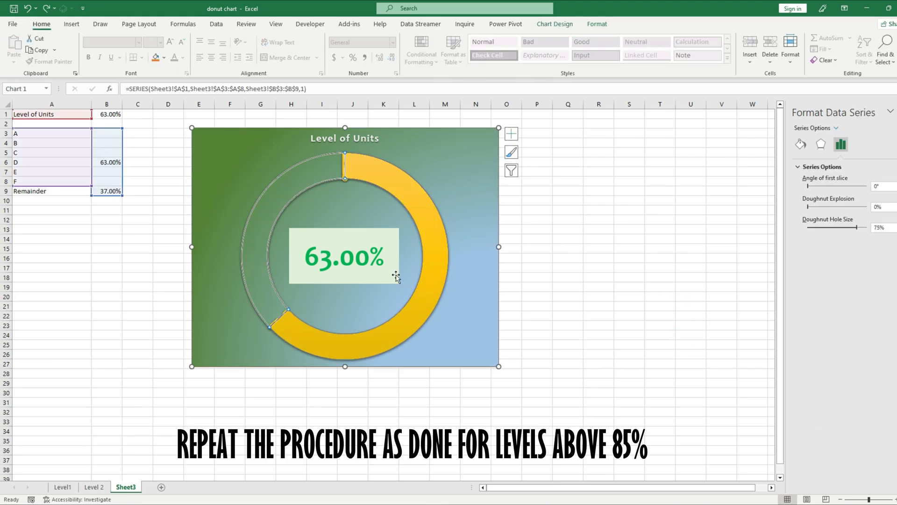
- Apply a linear gradient fill to the D segment alone and recolour its 19% stop red
left_click(435, 241)
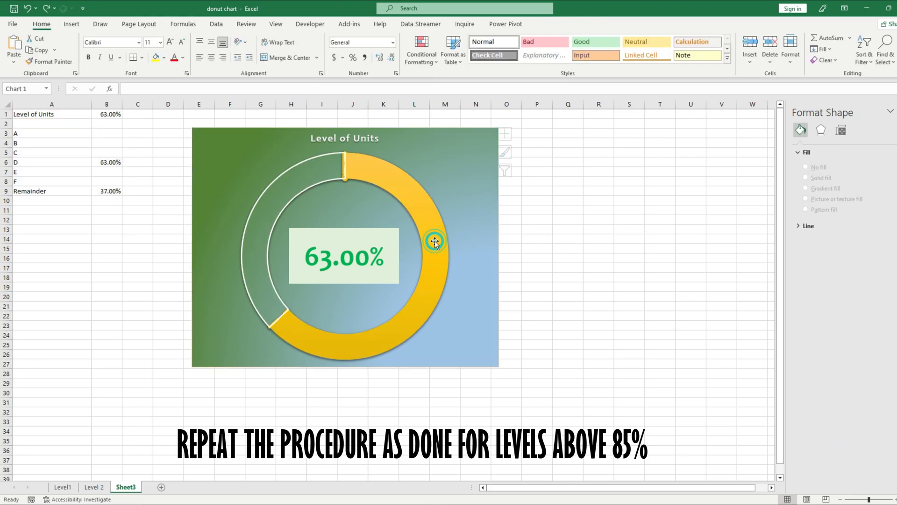
left_click(801, 144)
left_click(806, 203)
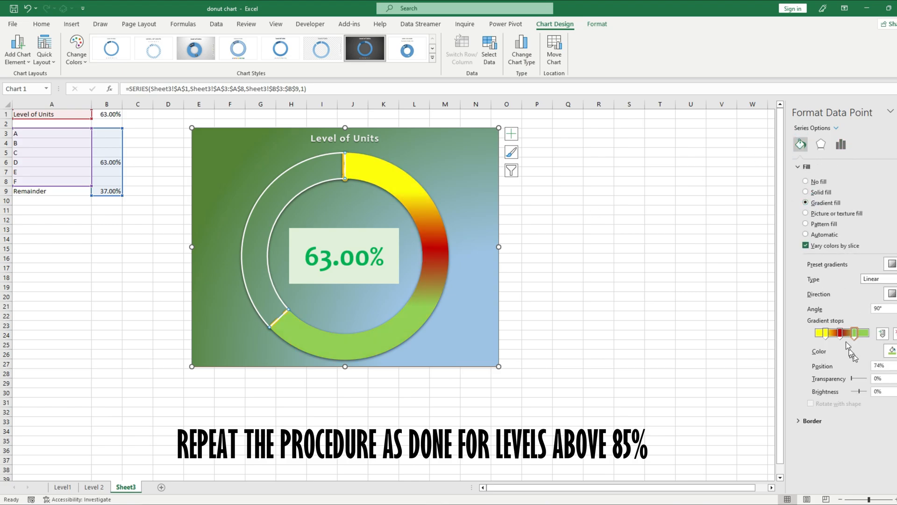
left_click(826, 332)
left_click(892, 350)
left_click(850, 441)
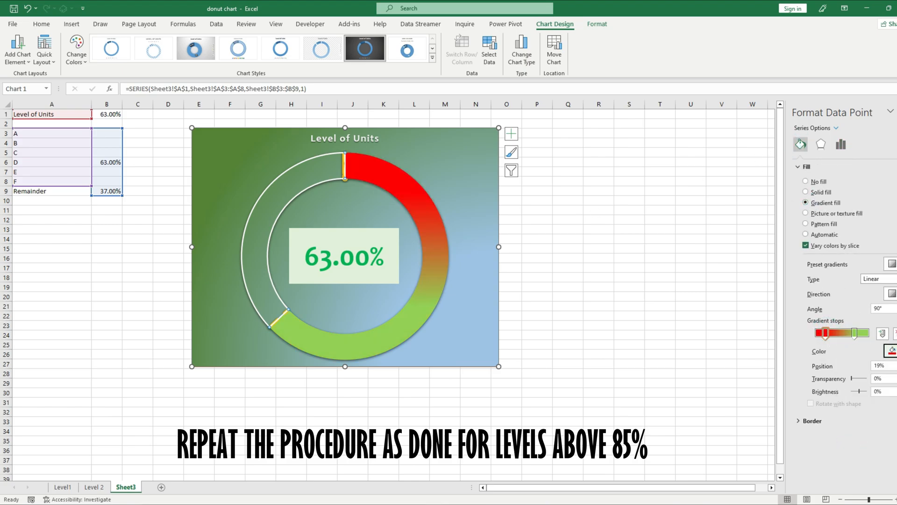
- Recolour the D segment gradient's light green stop yellow and move its red stop closer to the middle
left_click(854, 332)
left_click(892, 351)
left_click(867, 442)
left_click_drag(825, 333, 837, 335)
- Set the Level of Units in B1 to 54%
left_click(668, 357)
left_click(109, 172)
left_click(110, 114)
type("54")
key("Return")
left_click(436, 282)
- Set the Level of Units in B1 to 65% and select the C segment for fill formatting
left_click(109, 115)
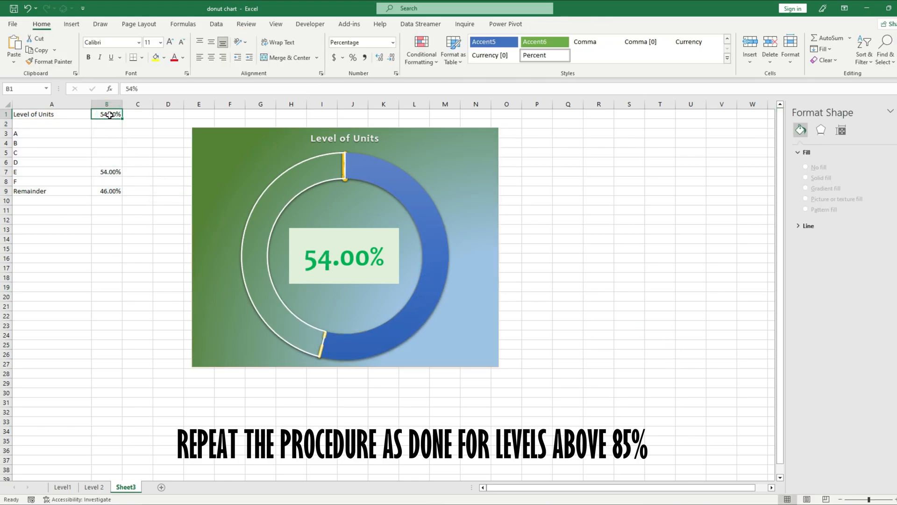
type("65")
key("Return")
left_click(436, 281)
left_click(435, 282)
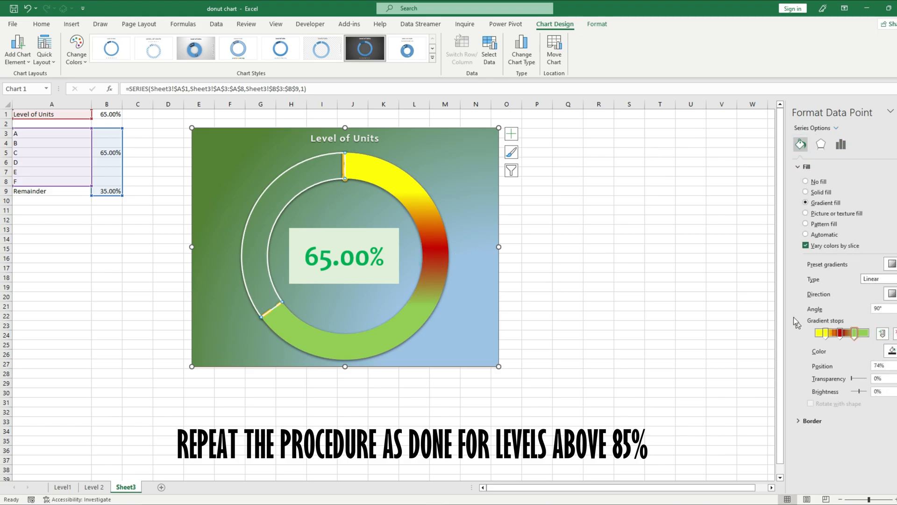
- Give the C segment's border a dashed line type with a round cap and round join
left_click(807, 166)
left_click(812, 180)
left_click(891, 321)
left_click(886, 369)
left_click(886, 335)
left_click(886, 354)
left_click(886, 349)
left_click(886, 358)
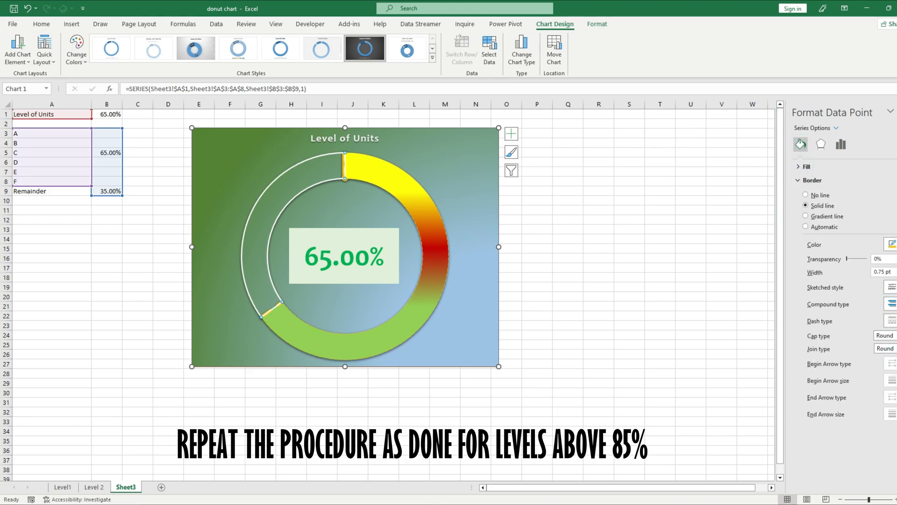
- Widen the C segment's border to 4 pt and apply a compound line style to it
left_click(896, 270)
left_click(896, 270)
left_click(896, 287)
left_click(1, 240)
left_click(893, 303)
left_click(893, 326)
left_click(893, 304)
left_click(892, 325)
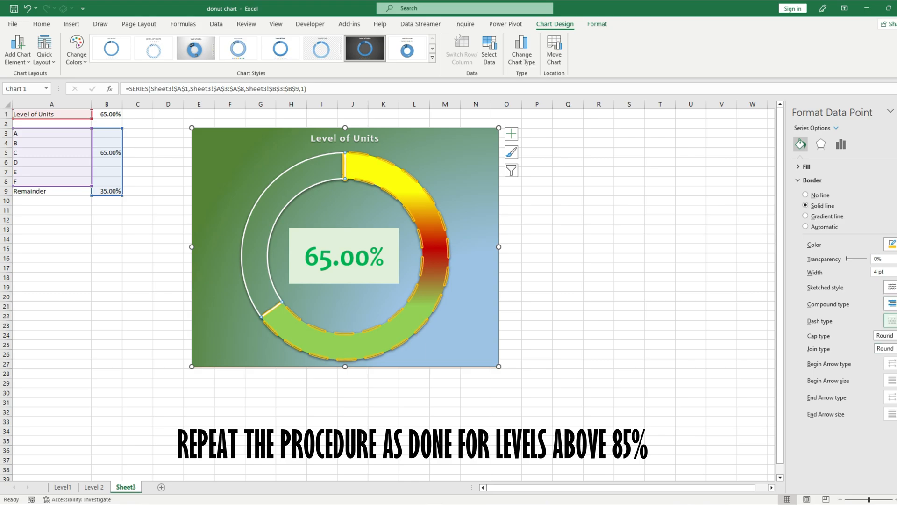
- Increase the width of the C segment's dashed border beyond 4 pt and deselect the chart
left_click(896, 270)
left_click(896, 270)
left_click(896, 270)
left_click(896, 270)
left_click(896, 275)
left_click(340, 460)
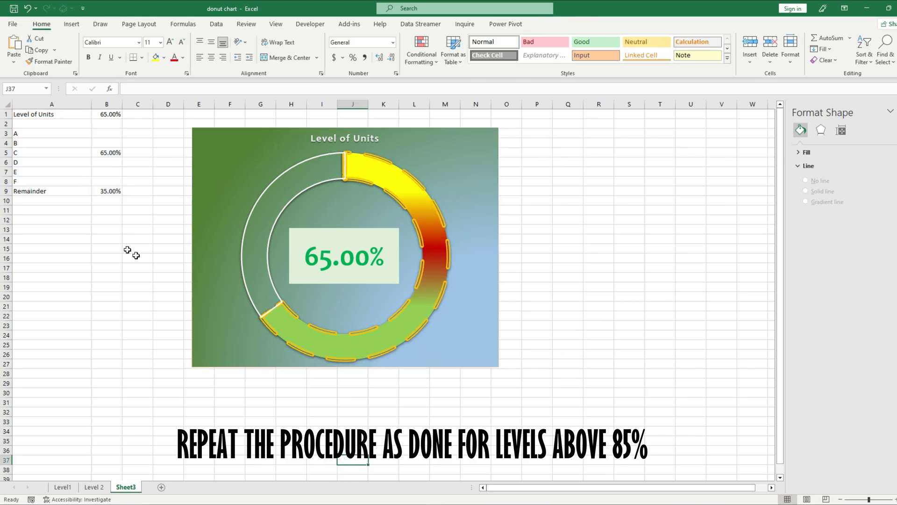
- Set the Level of Units in B1 to 54% and select the E segment alone
left_click(104, 114)
type("54")
key("Return")
left_click(427, 291)
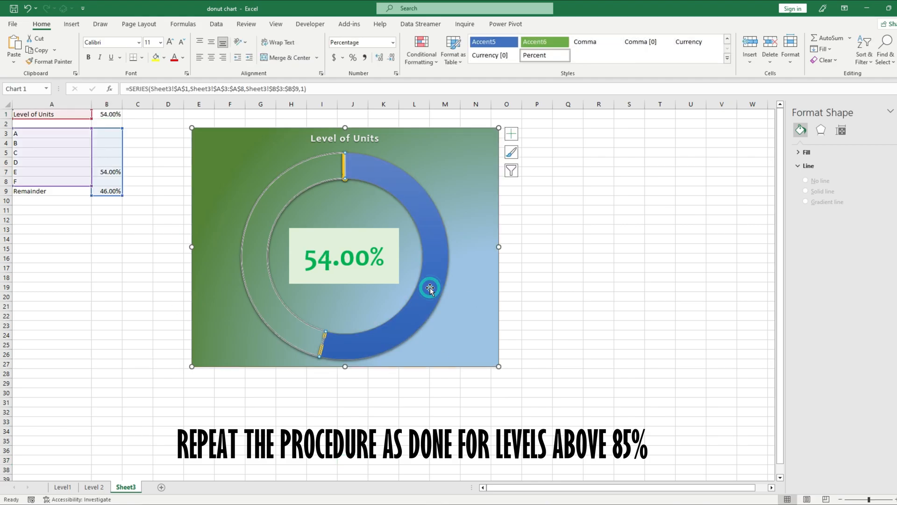
left_click(435, 250)
- Give the E segment a solid compound border with a dashed line type, round cap and bevel join
left_click(800, 144)
left_click(806, 206)
left_click(891, 287)
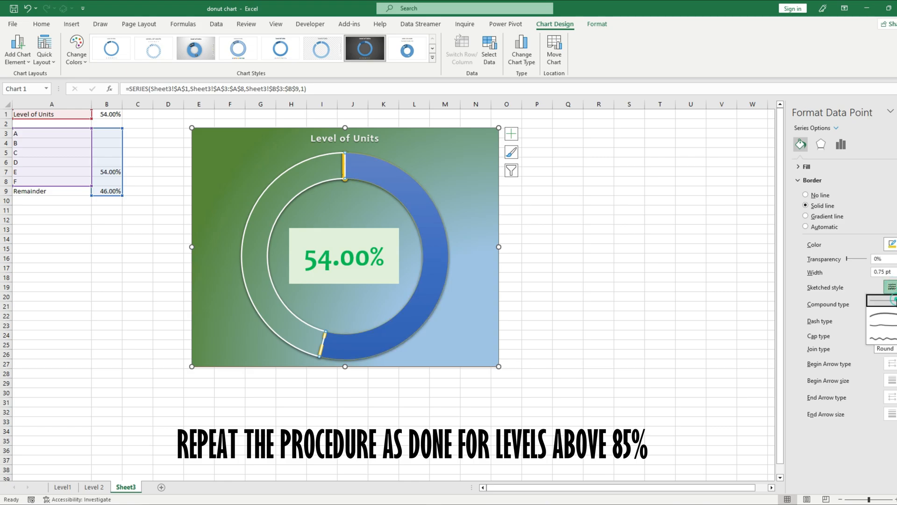
left_click(895, 300)
left_click(893, 320)
left_click(893, 355)
left_click(894, 336)
left_click(890, 355)
left_click(894, 349)
left_click(890, 369)
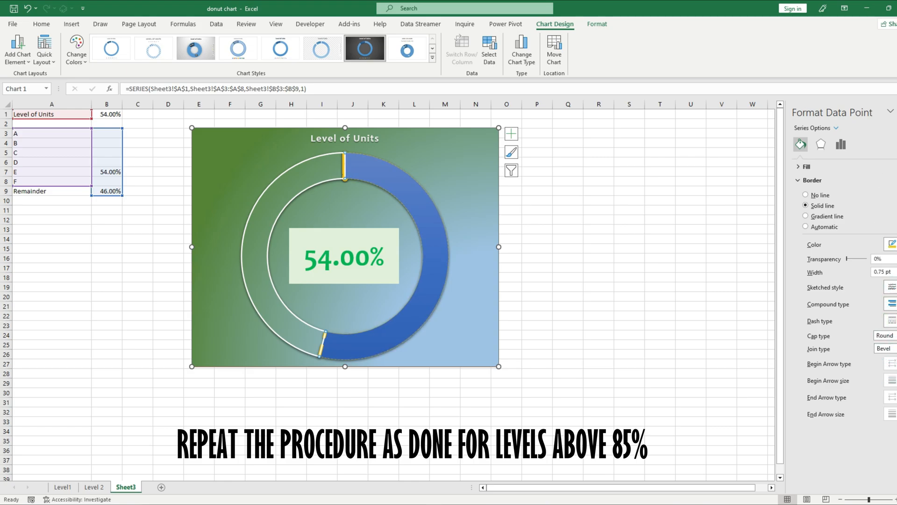
- Set the E segment's border width to 6 pt and its border colour to yellow
left_click(896, 270)
left_click(896, 269)
left_click(896, 269)
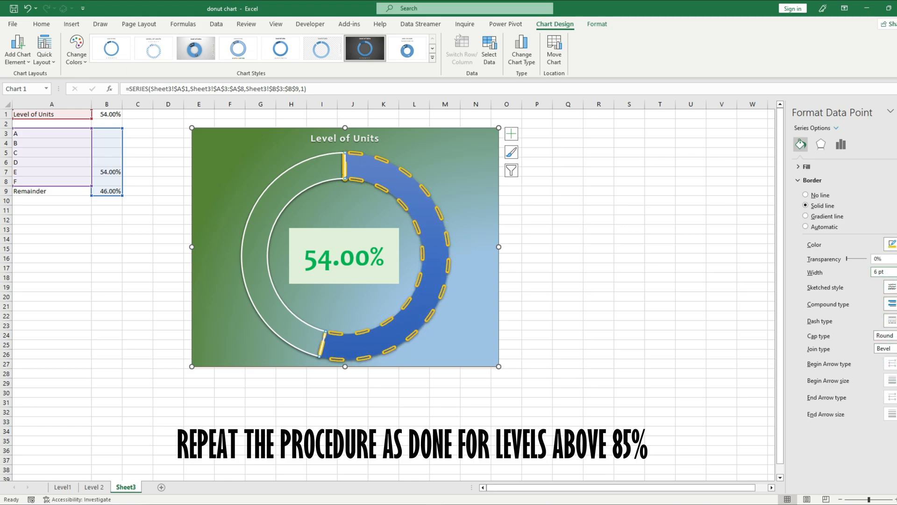
left_click(894, 246)
left_click(868, 336)
- Apply a linear gradient fill to the E segment using dark red and red stops
left_click(798, 181)
left_click(799, 167)
left_click(805, 203)
left_click(827, 335)
left_click(893, 352)
left_click(843, 443)
left_click(840, 332)
left_click(892, 350)
left_click(853, 442)
- Reposition the E segment's gradient stops, placing the middle one at 58%, and recolour that stop light gold
mouse_move(841, 335)
left_mouse_down()
mouse_move(863, 338)
mouse_move(847, 334)
left_mouse_up()
left_click_drag(863, 335, 859, 335)
left_click(847, 334)
left_click(894, 350)
left_click(896, 395)
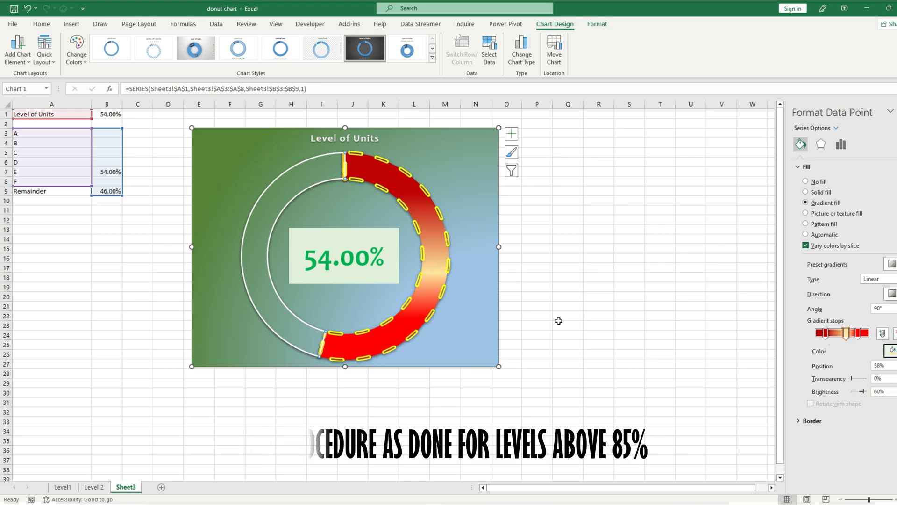
- Shift the E segment gradient's middle stop closer to the centre and recolour it yellow
left_click(893, 350)
left_click(896, 389)
mouse_move(858, 336)
left_mouse_down()
mouse_move(823, 335)
mouse_move(842, 334)
left_mouse_up()
left_click(893, 350)
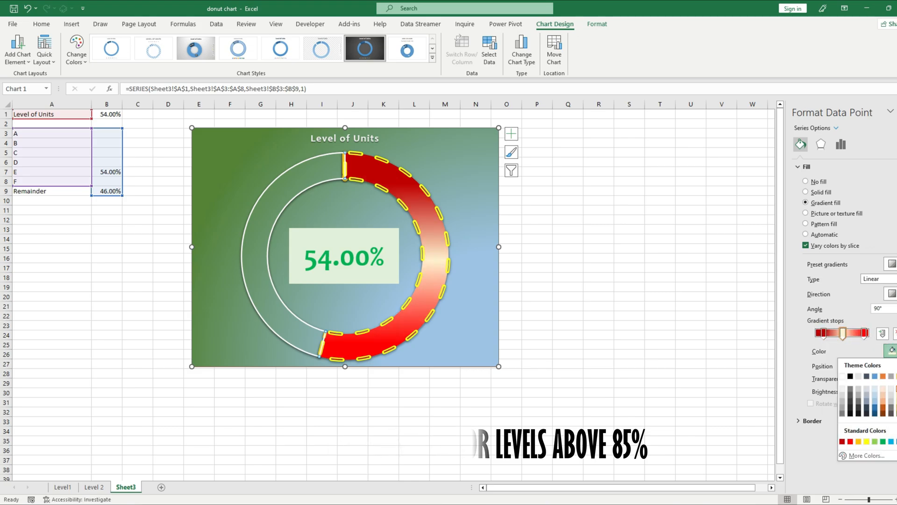
left_click(859, 440)
left_click(893, 350)
left_click(867, 441)
left_click(656, 316)
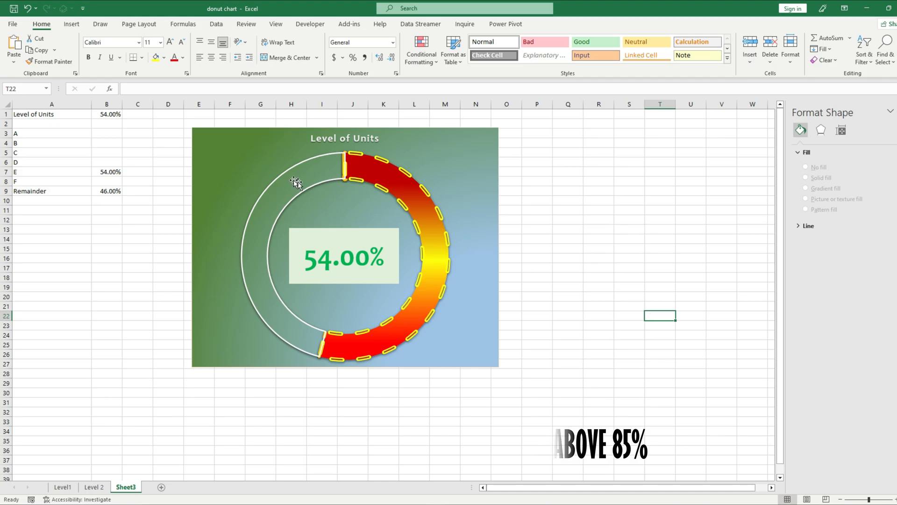
- Set the Level of Units in B1 to 44%
left_click(111, 172)
left_click(109, 114)
type("44")
key("Return")
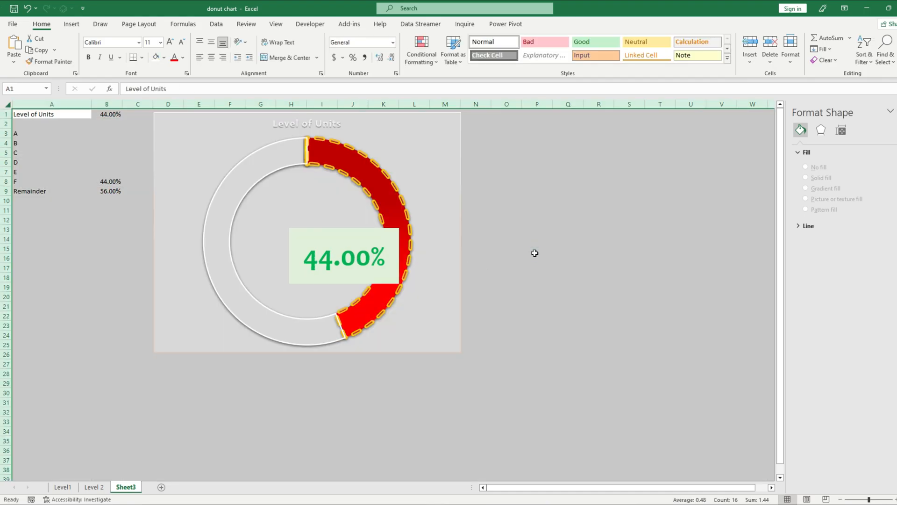
- Move the percentage text box into the centre of the donut
left_click(534, 253)
left_click(106, 220)
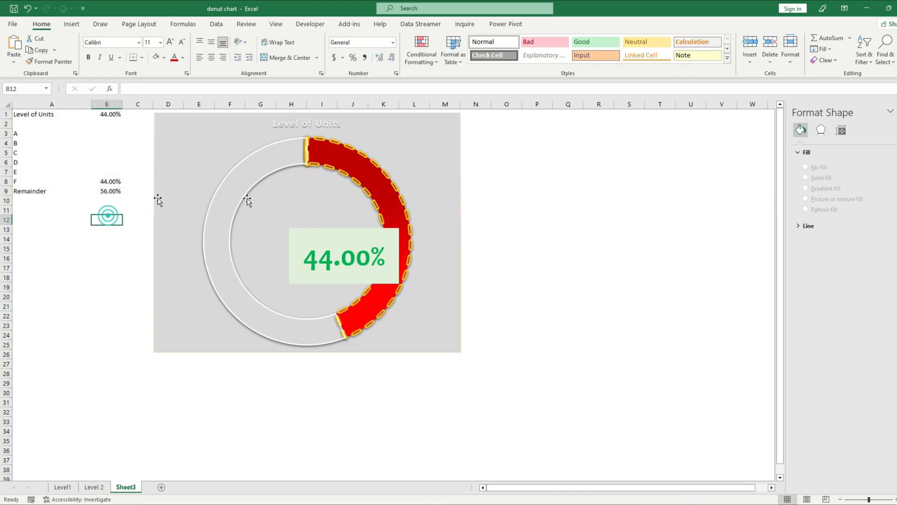
left_click(358, 238)
left_click_drag(368, 230, 330, 214)
left_click(570, 256)
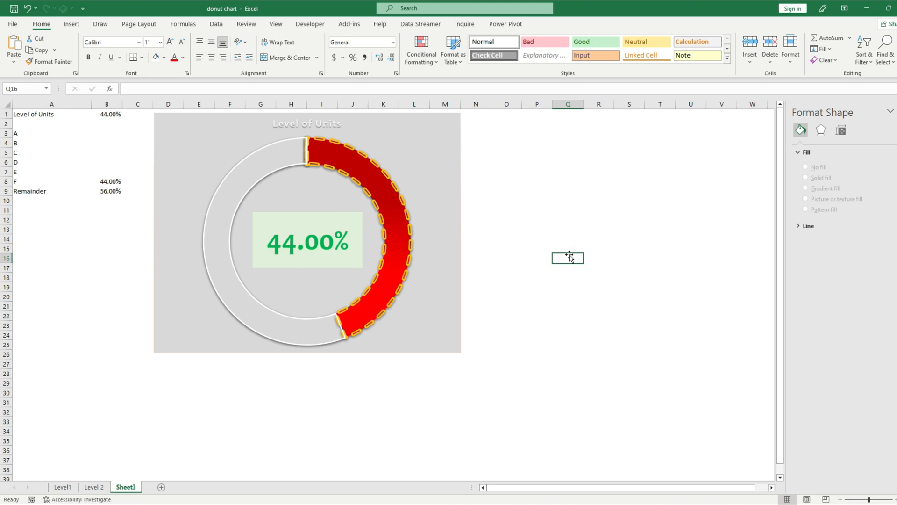
- Delete the green percentage text box from the donut's centre
left_click(351, 218)
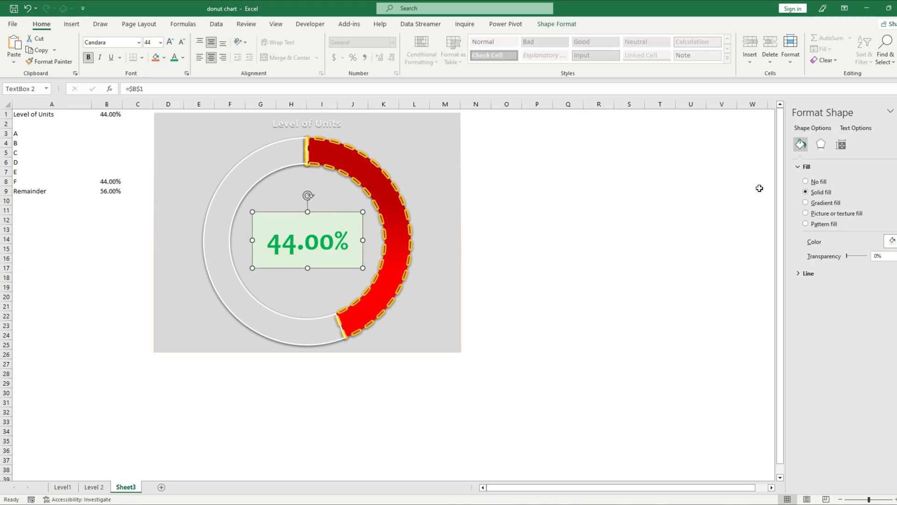
key("Delete")
left_click(516, 204)
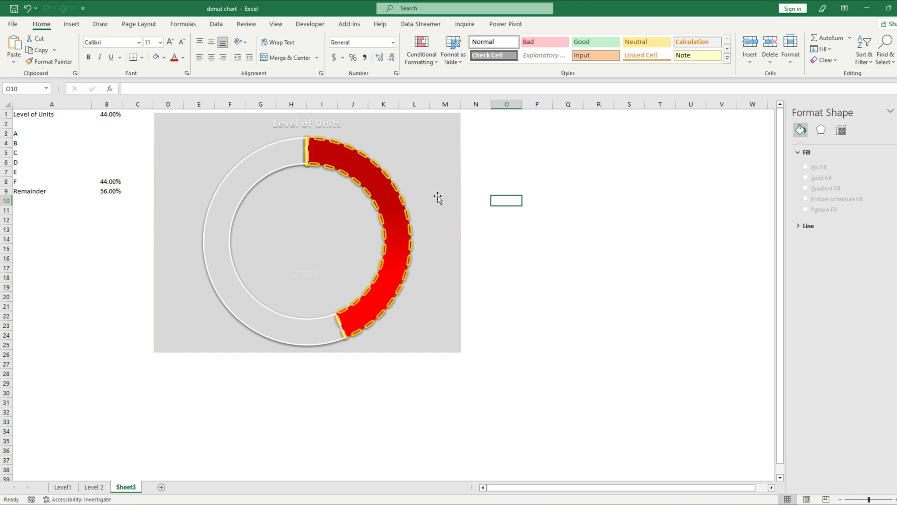
- Insert a text box inside the chart at the donut's centre and link it to the cell with =Sheet3!$B$1
left_click(439, 127)
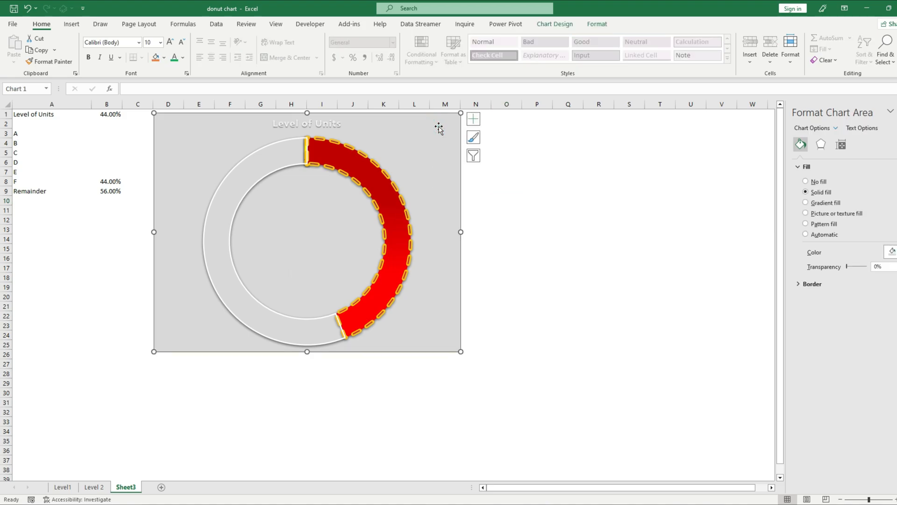
left_click(71, 24)
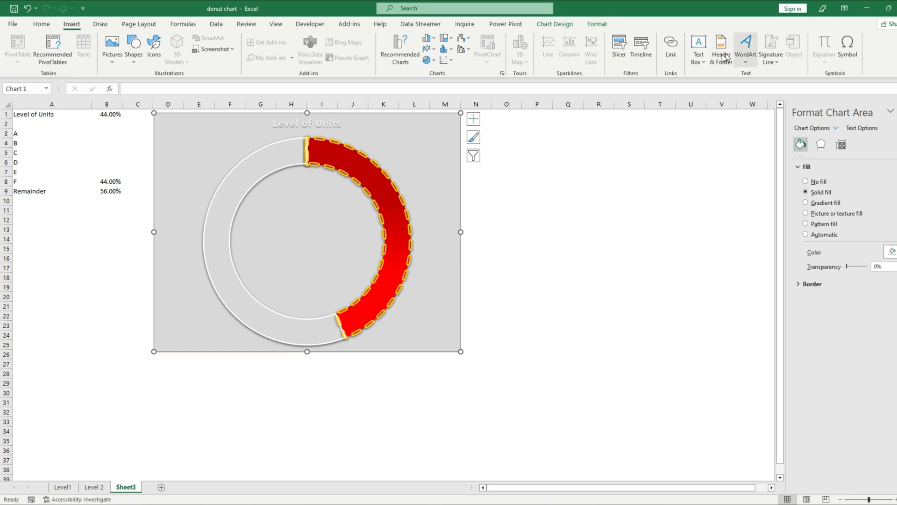
left_click(697, 47)
left_click_drag(263, 220, 360, 267)
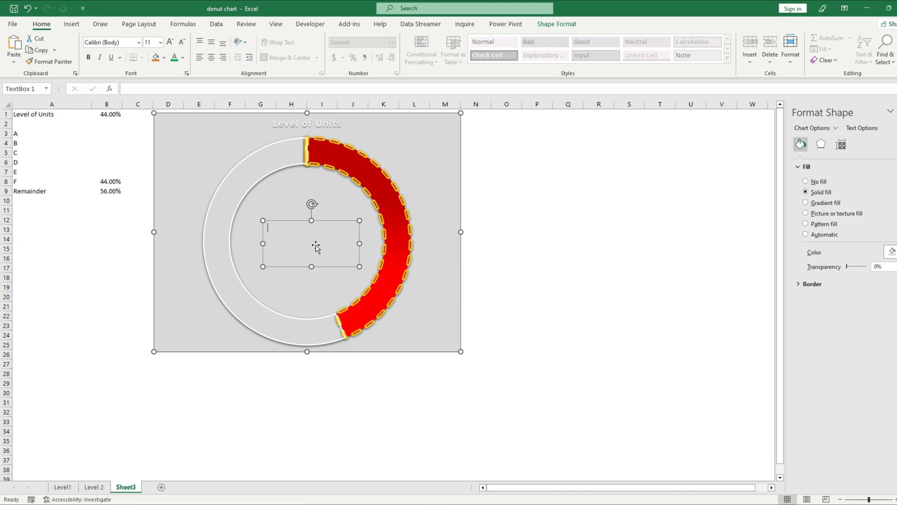
left_click(174, 91)
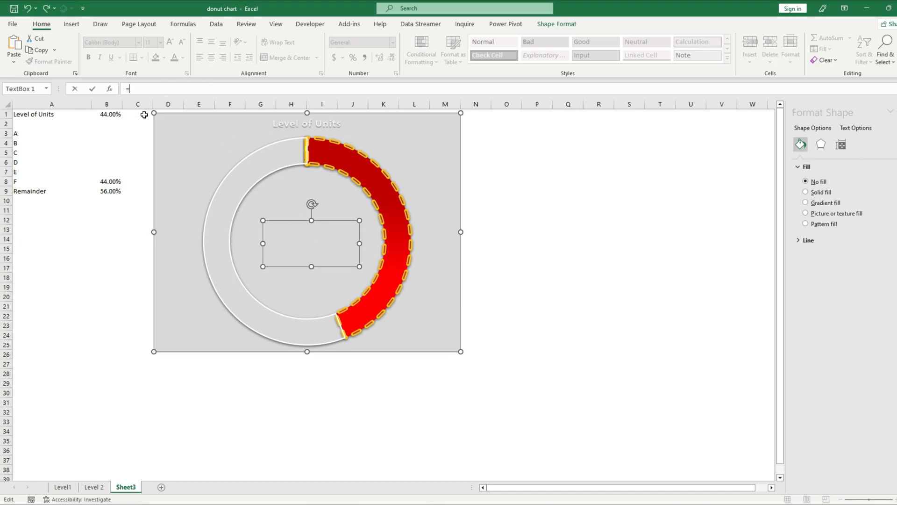
left_click(107, 118)
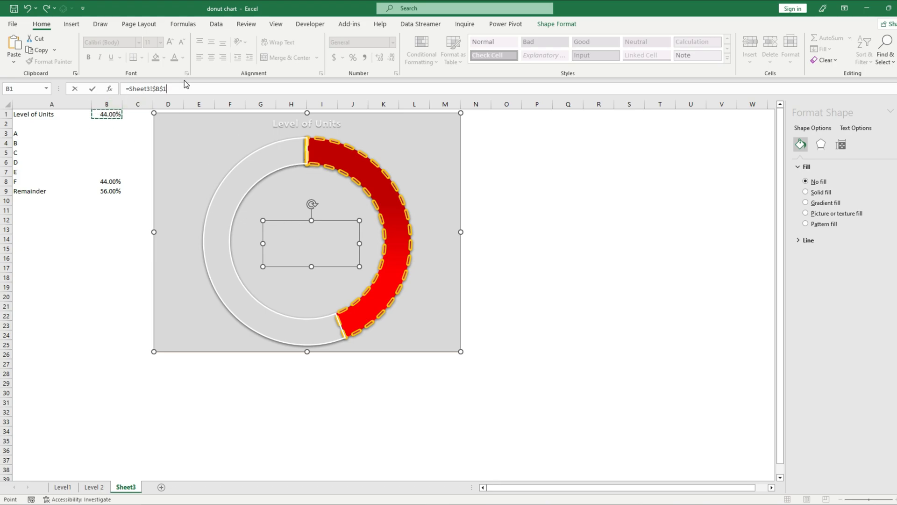
key("Return")
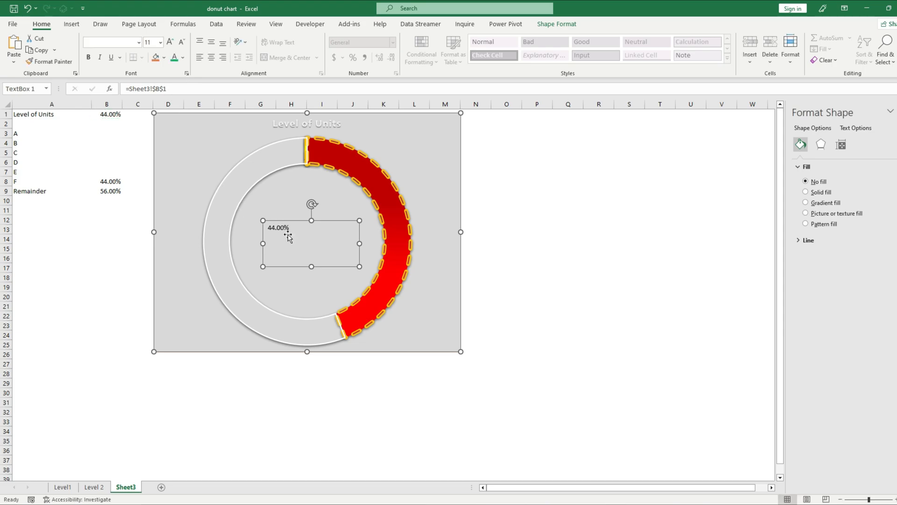
- Centre the linked percentage horizontally and vertically in its text box and format it as Candara, size 44, green
left_click(212, 42)
left_click(211, 61)
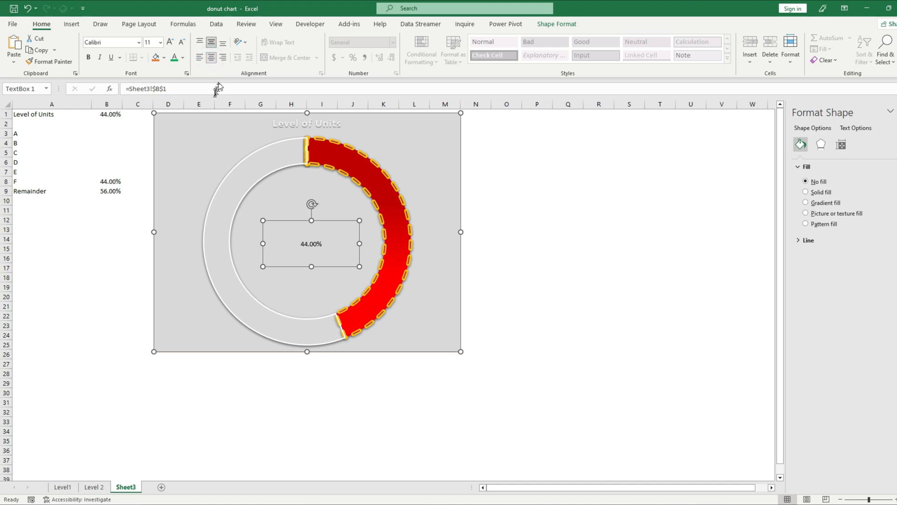
left_click(139, 42)
type("Candara")
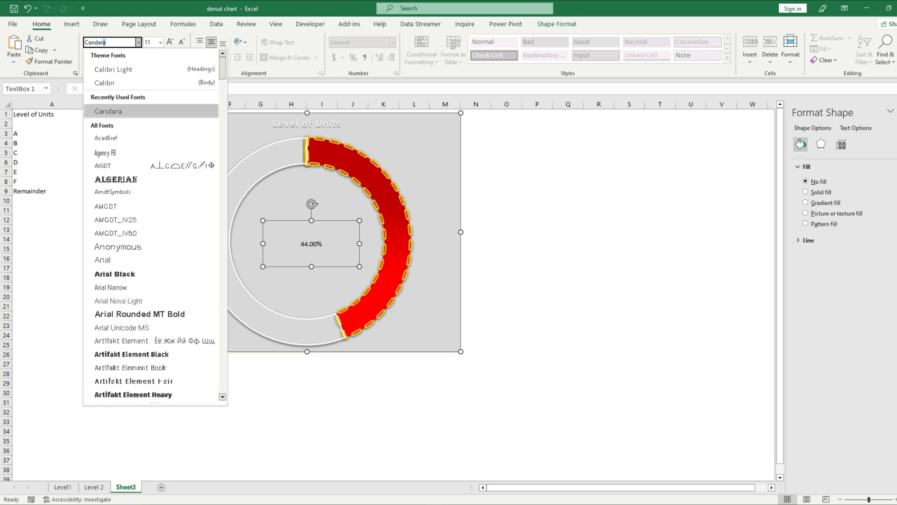
left_click(105, 113)
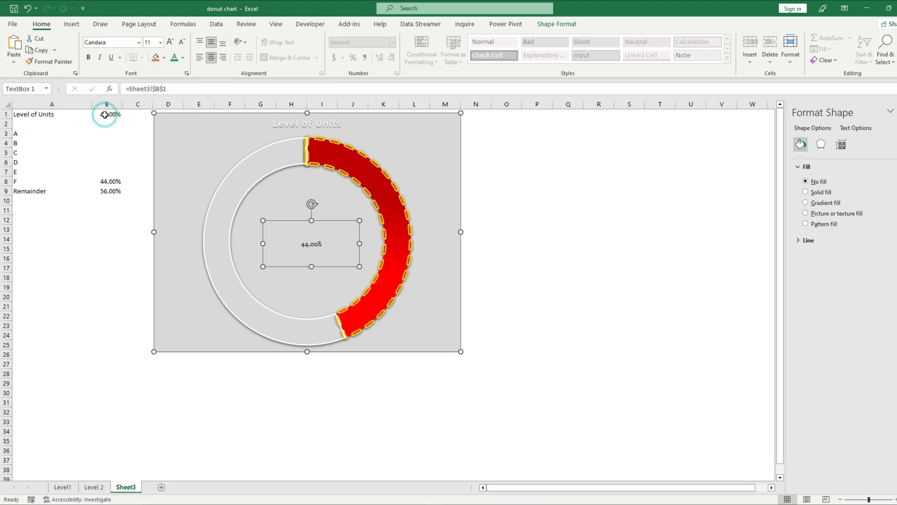
left_click(160, 42)
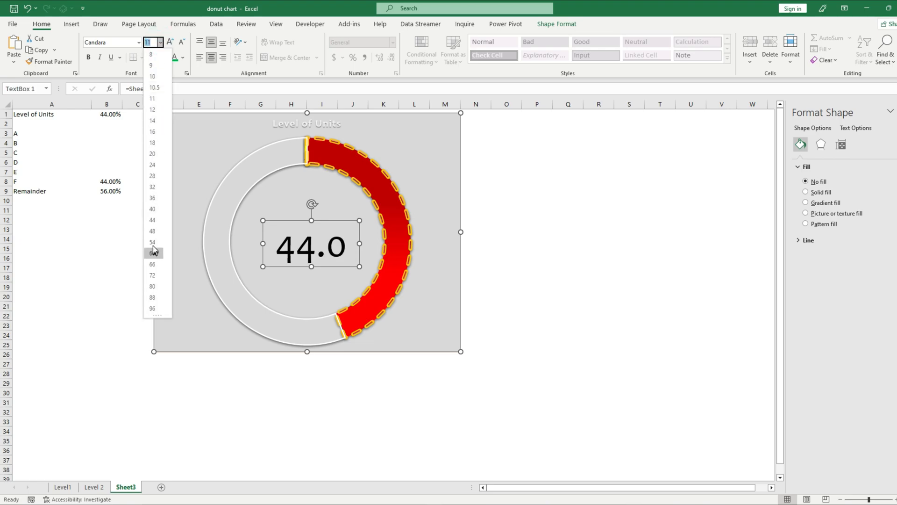
left_click(154, 220)
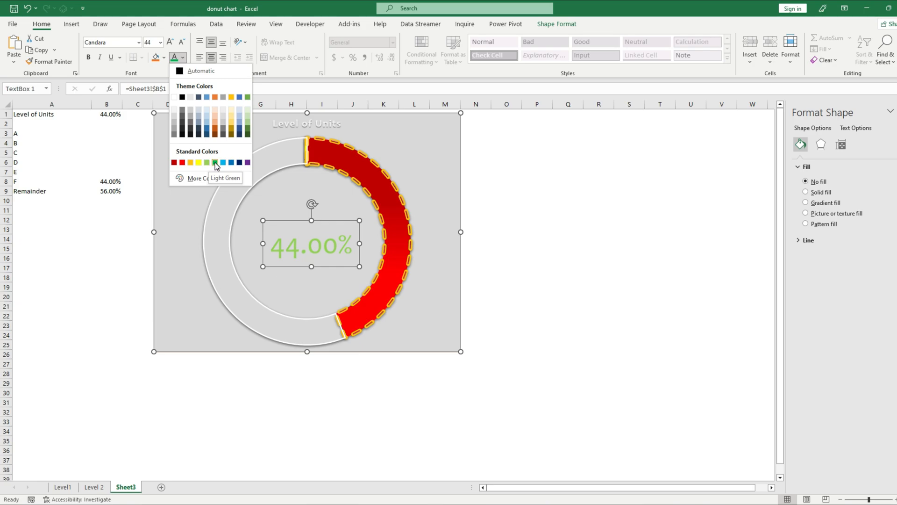
left_click(215, 162)
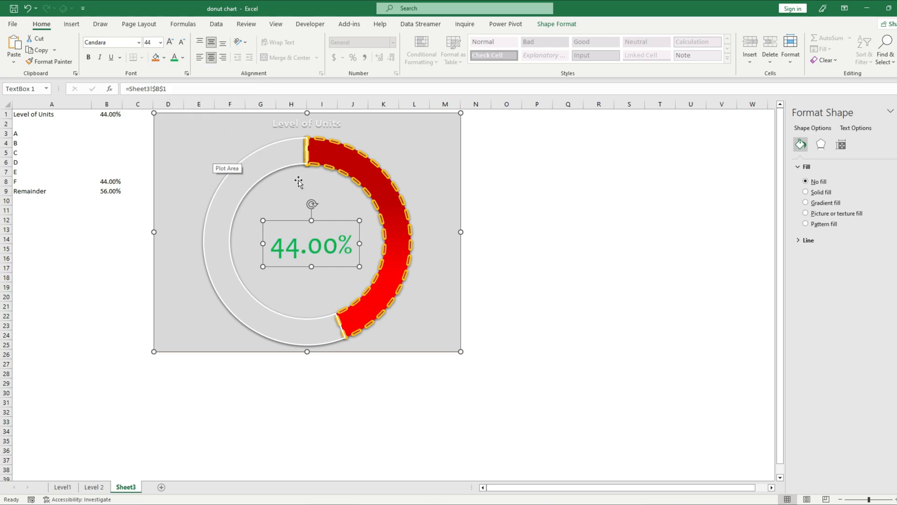
- Set the percentage text box to no fill
left_click(164, 57)
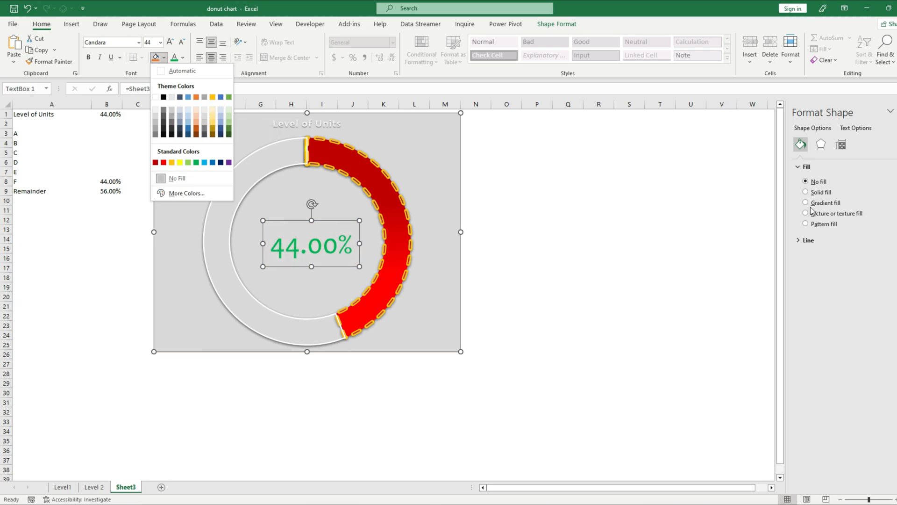
left_click(808, 182)
left_click(542, 181)
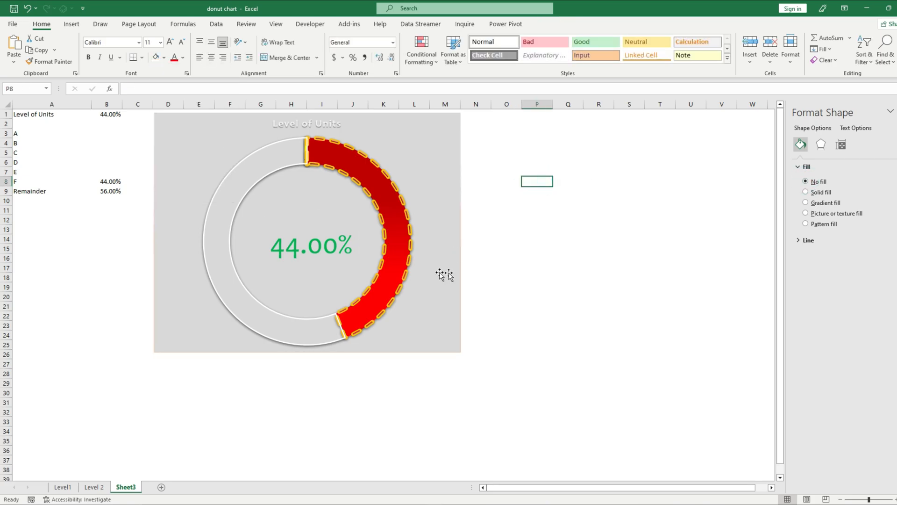
- Move the chart slightly down and shift the percentage text box to the centre of the donut ring
left_click(507, 267)
left_click(439, 124)
mouse_move(439, 120)
left_mouse_down()
mouse_move(441, 169)
mouse_move(422, 152)
mouse_move(522, 184)
mouse_move(509, 160)
mouse_move(498, 199)
mouse_move(439, 132)
left_mouse_up()
left_click(344, 245)
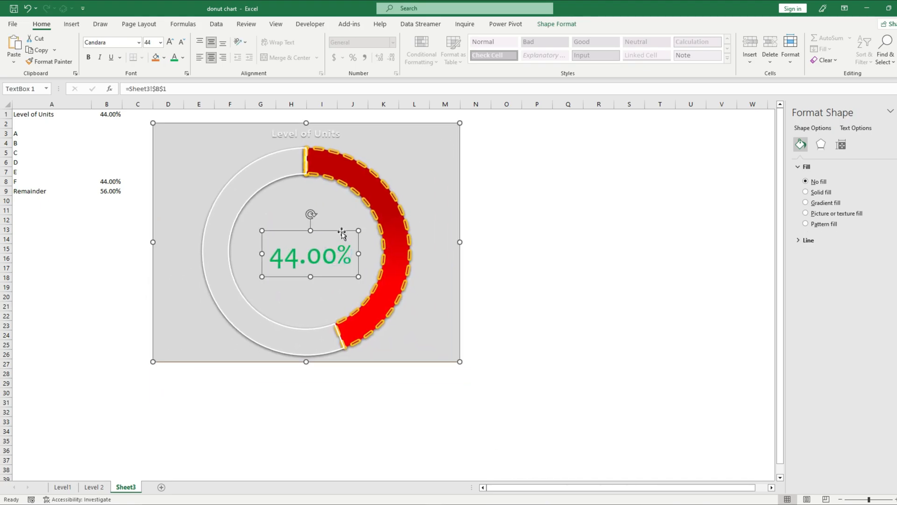
left_click_drag(344, 235, 334, 230)
left_click(526, 230)
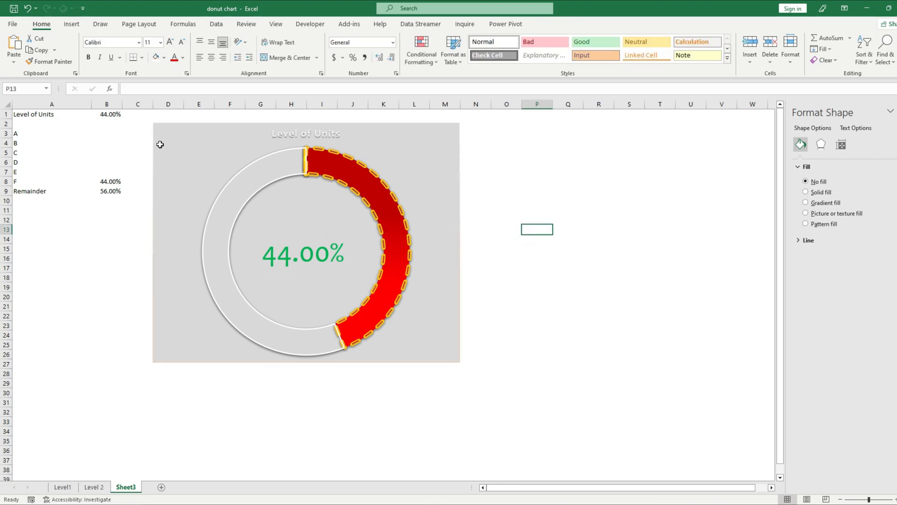
- Set the Level of Units in B1 to 95%
left_click(110, 116)
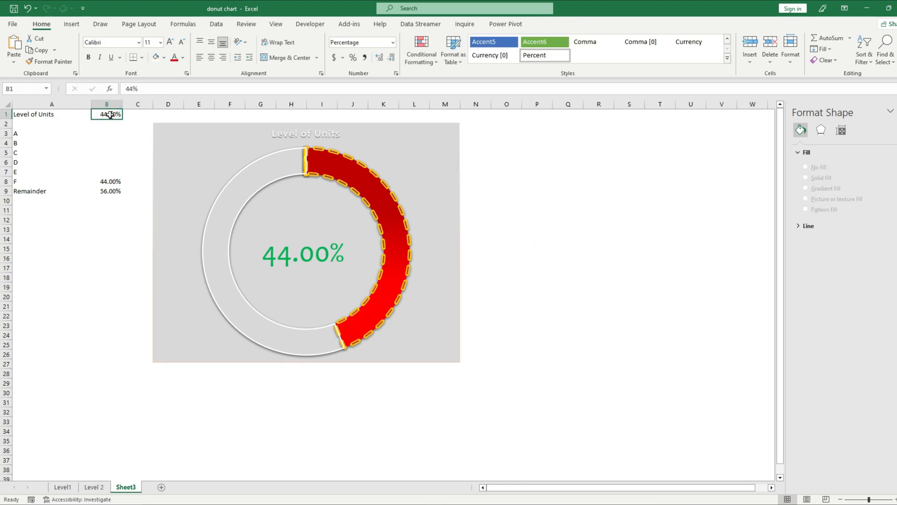
type("95")
key("Return")
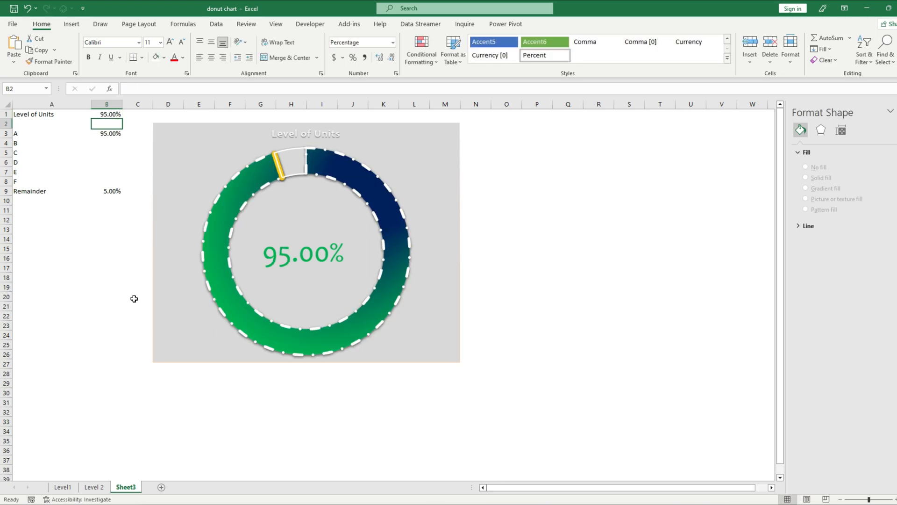
- Test the donut chart with Level of Units values of 82% and 56% in B1
left_click(108, 114)
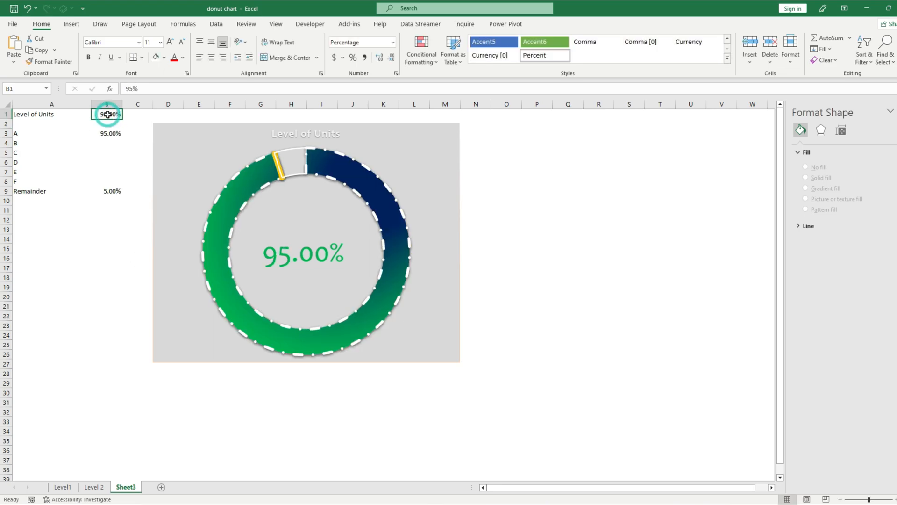
type("82")
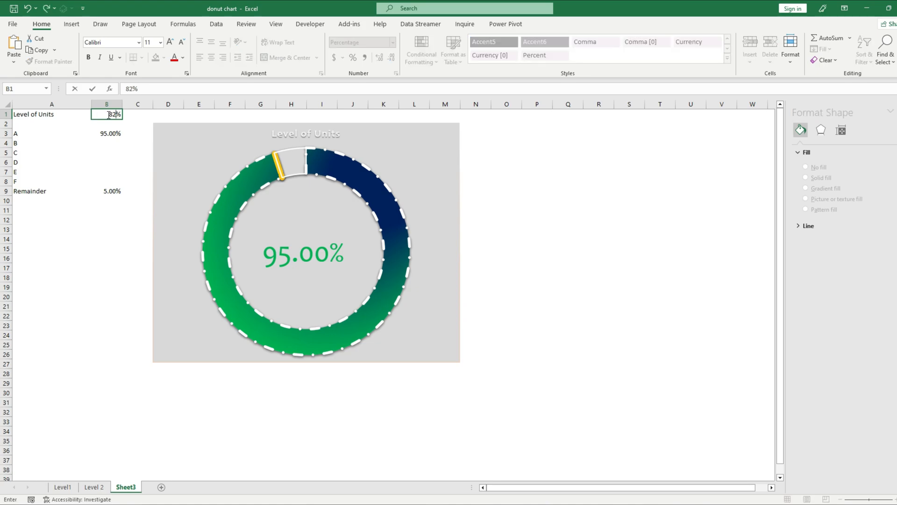
key("Return")
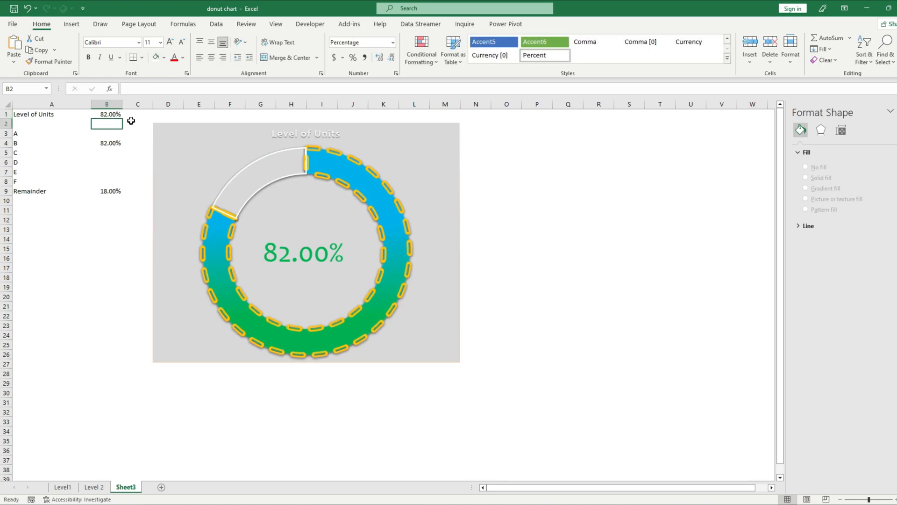
left_click(106, 115)
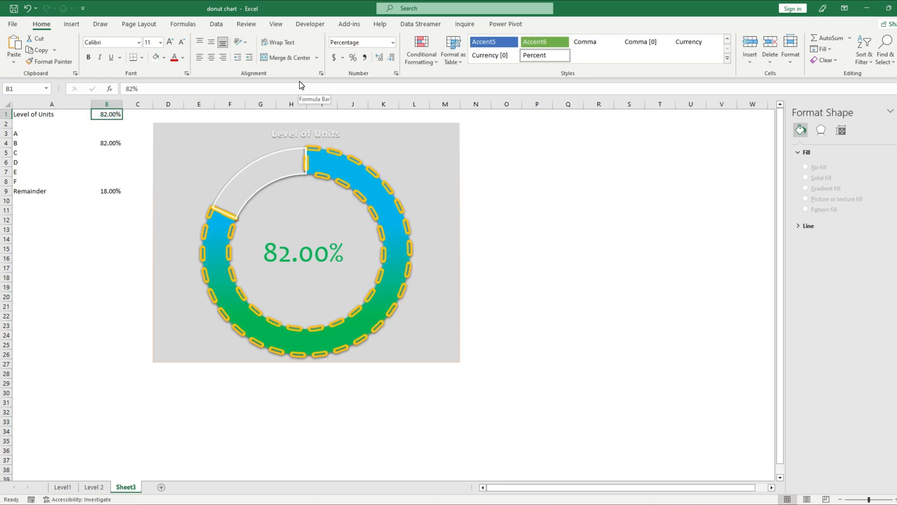
type("56")
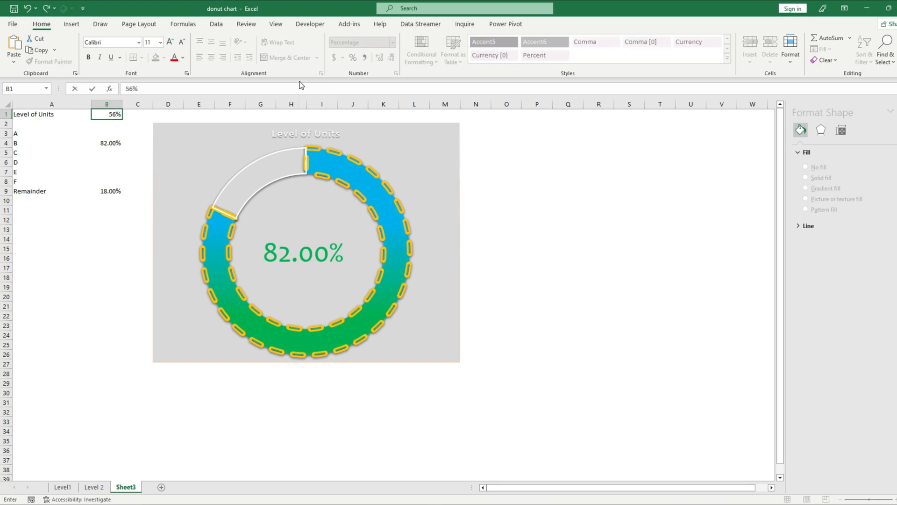
key("Return")
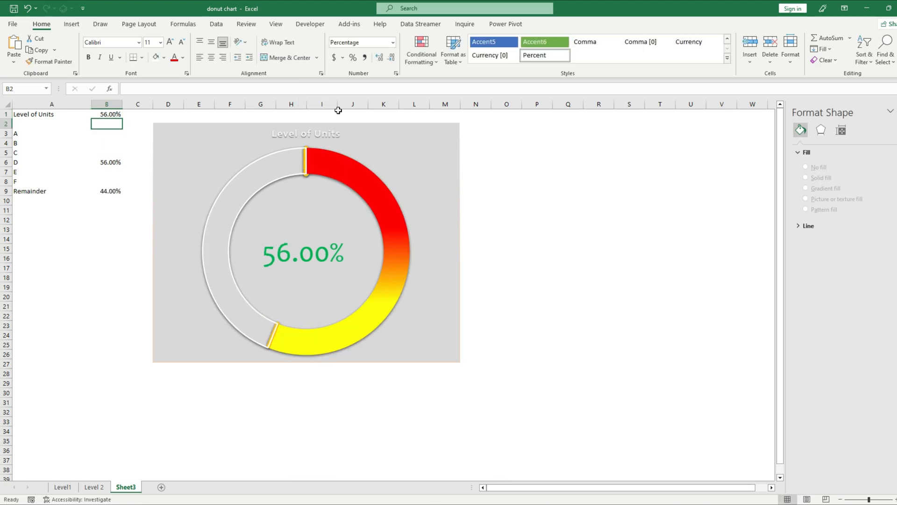
- Give the donut's D segment a solid border with a sketched style and a long dash type
left_click(402, 263)
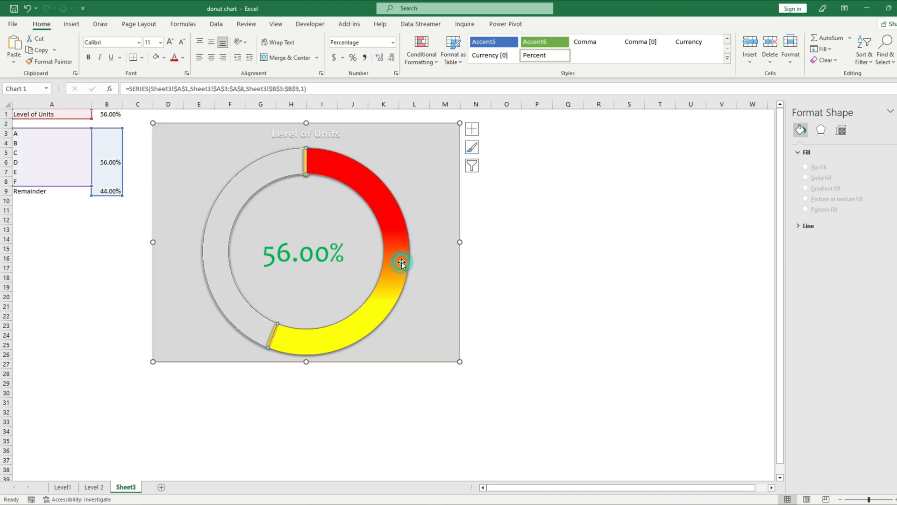
left_click(399, 253)
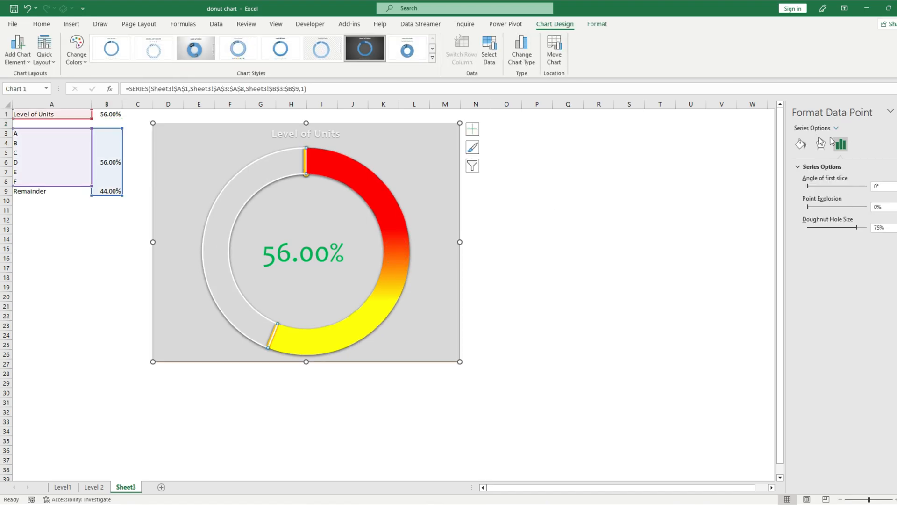
left_click(801, 143)
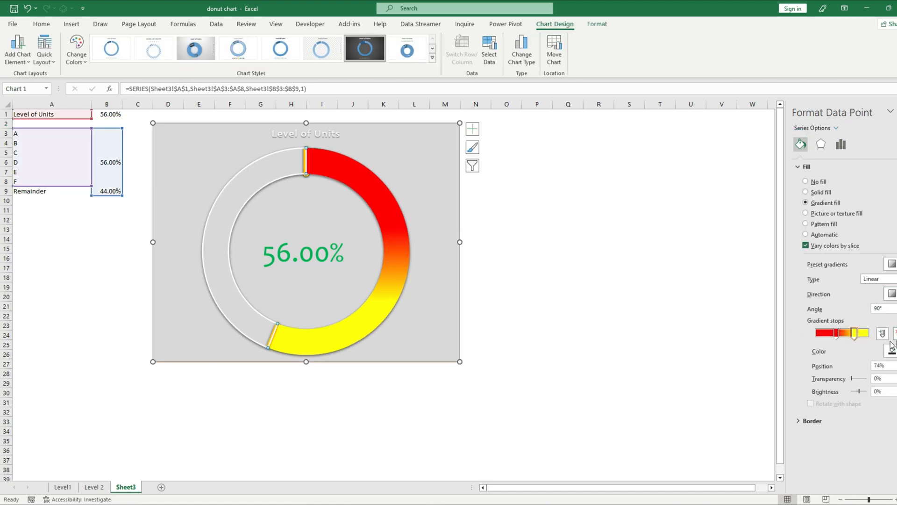
left_click(855, 332)
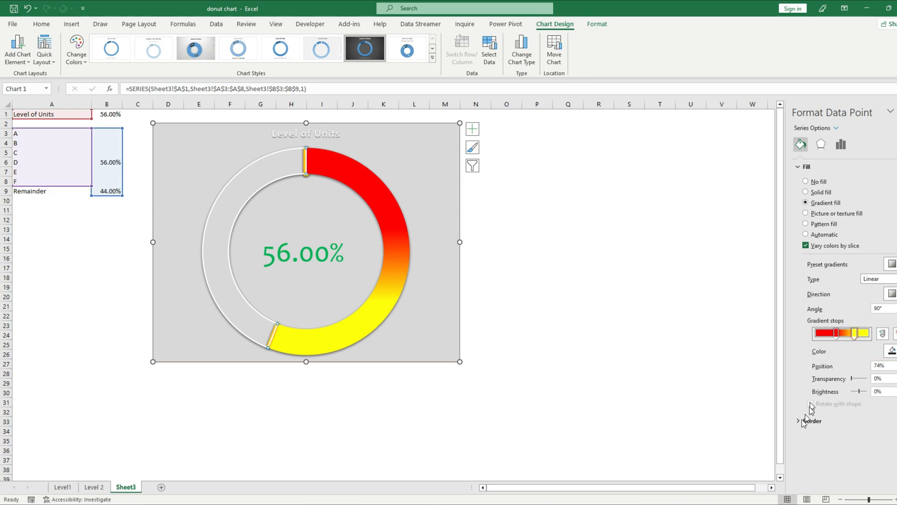
left_click(800, 167)
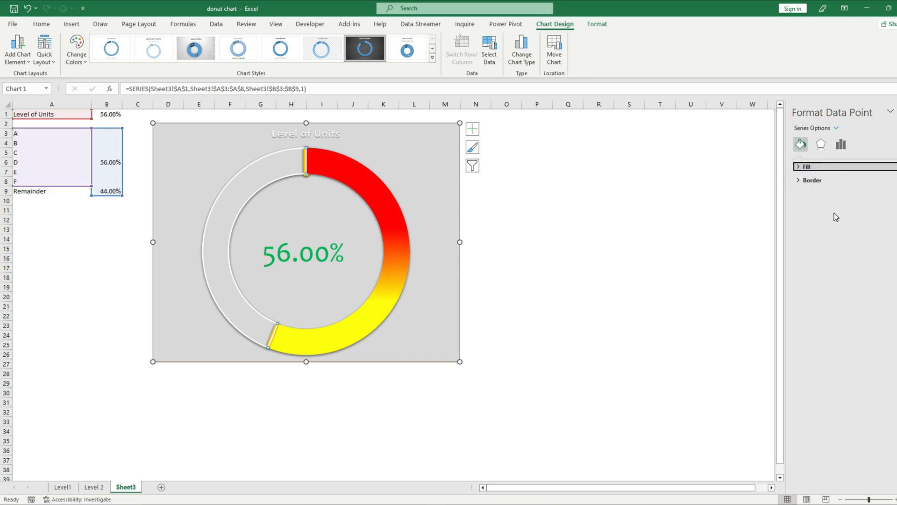
left_click(798, 182)
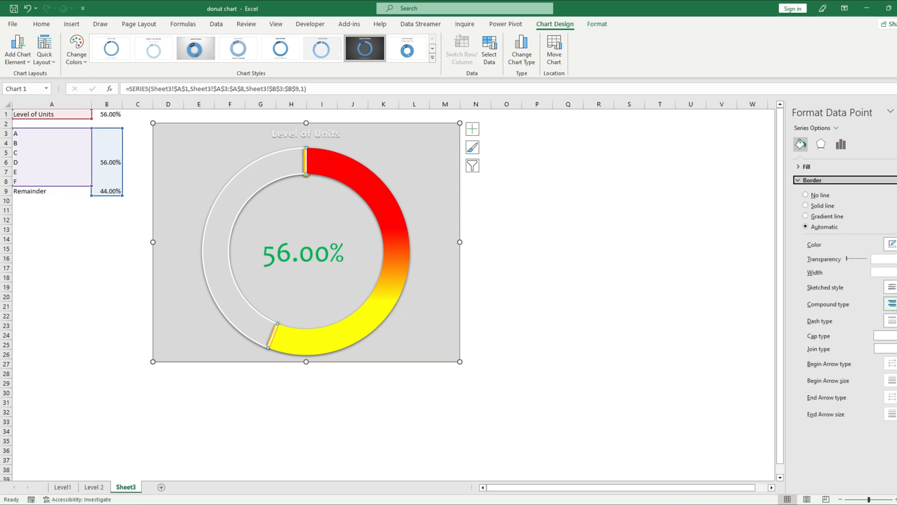
left_click(892, 287)
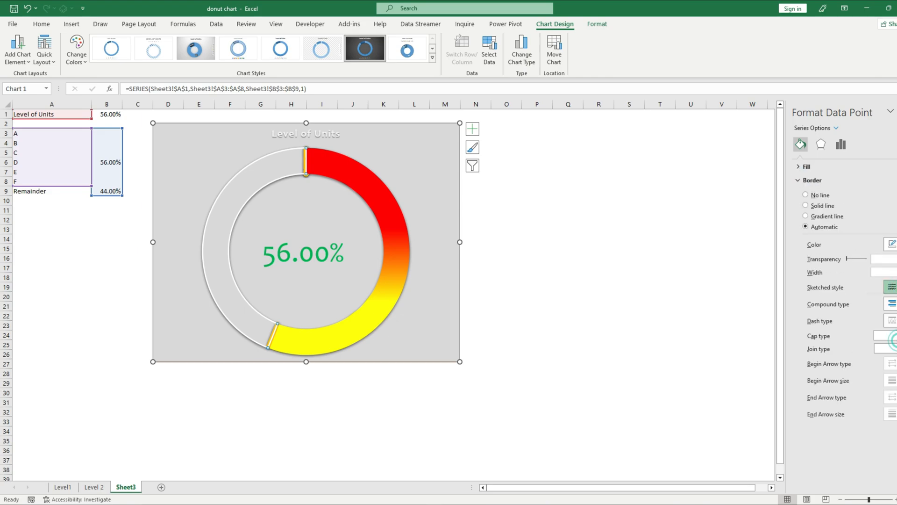
left_click(883, 315)
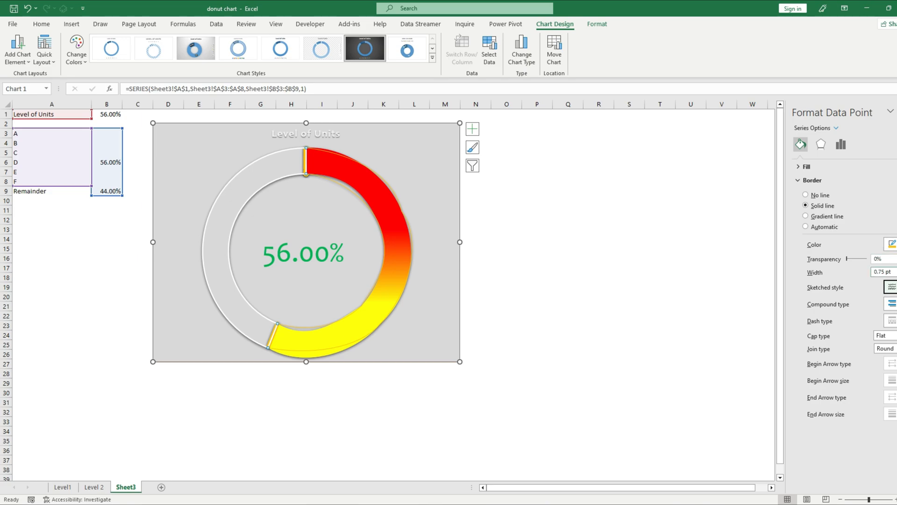
left_click(891, 321)
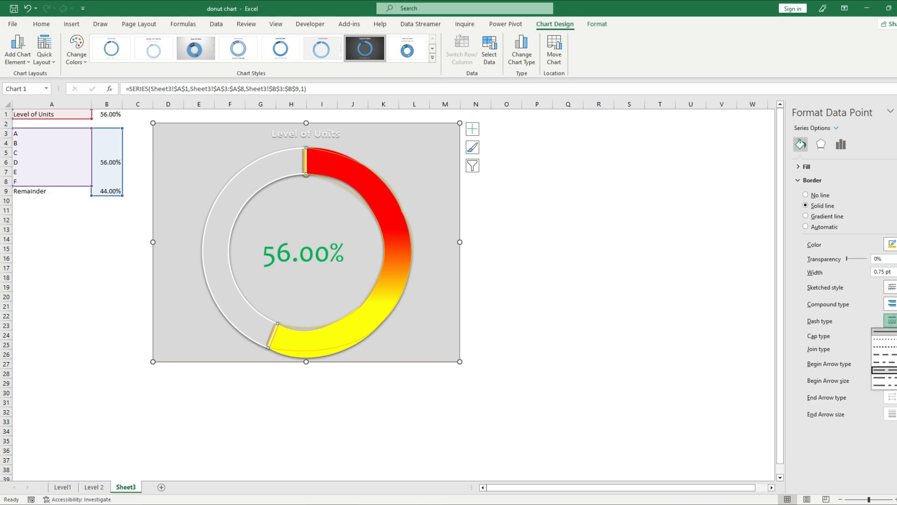
left_click(885, 370)
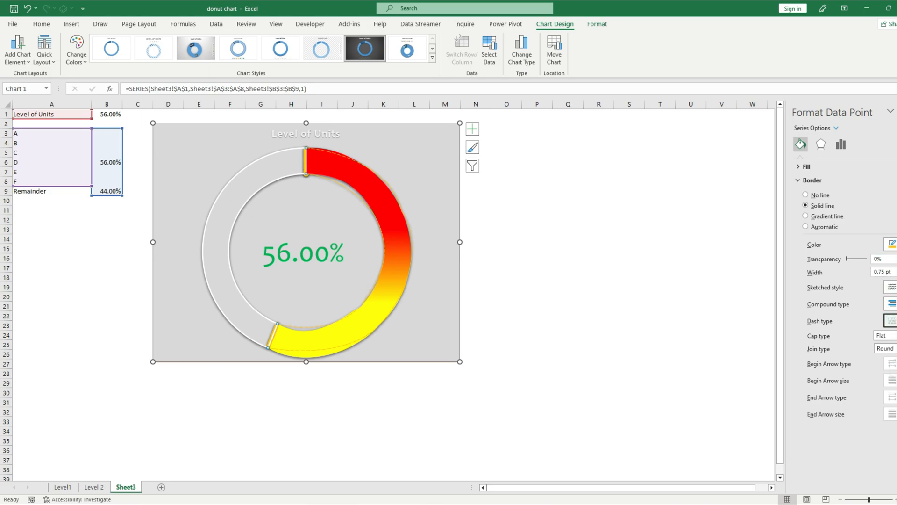
- Set the D segment border's cap type to Flat and its join type to Miter
left_click(893, 337)
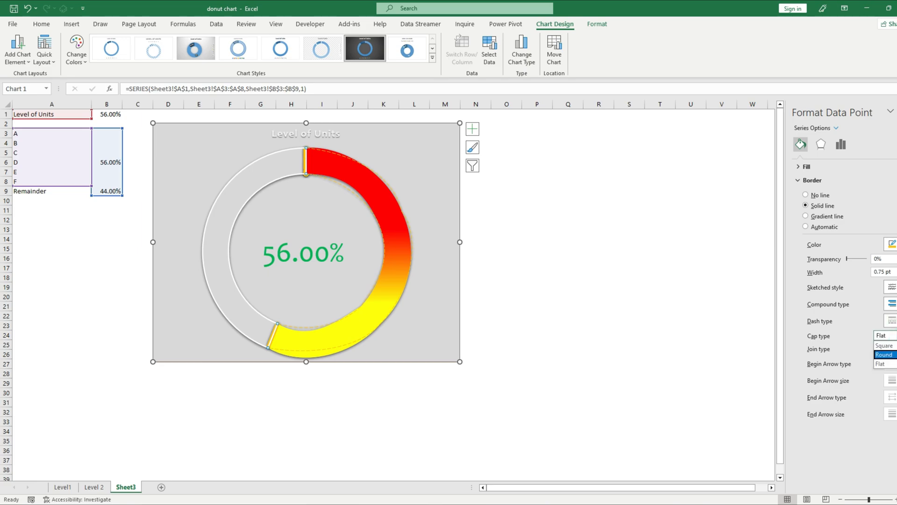
left_click(888, 364)
left_click(893, 349)
left_click(890, 377)
- Set the D segment's border width to 5.5 pt
left_click(893, 269)
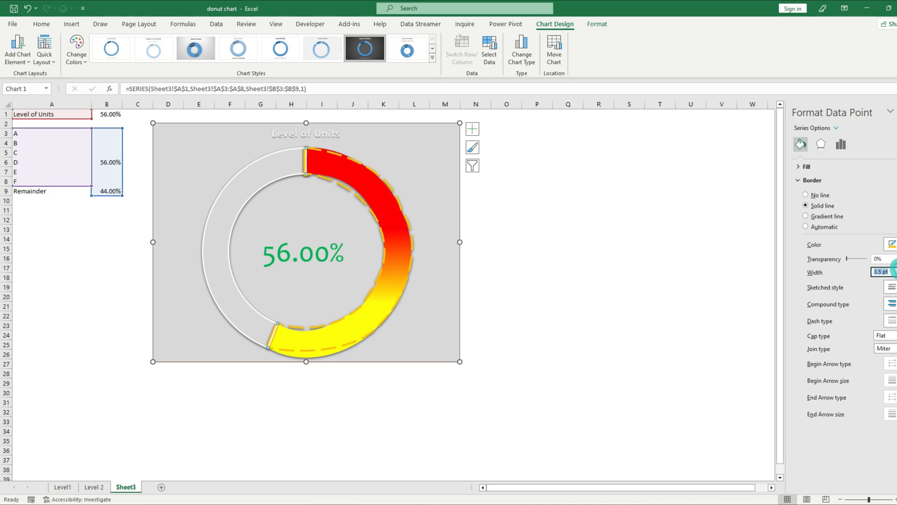
left_click(893, 269)
left_click(896, 269)
left_click(895, 270)
left_click(895, 269)
left_click(896, 270)
left_click(895, 269)
left_click(896, 269)
left_click(895, 270)
left_click(896, 270)
left_click(895, 269)
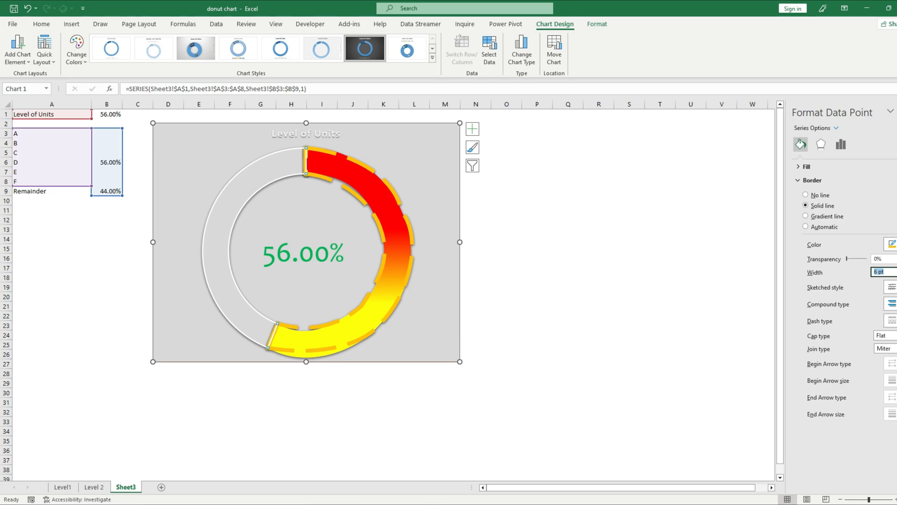
left_click(895, 275)
left_click(896, 274)
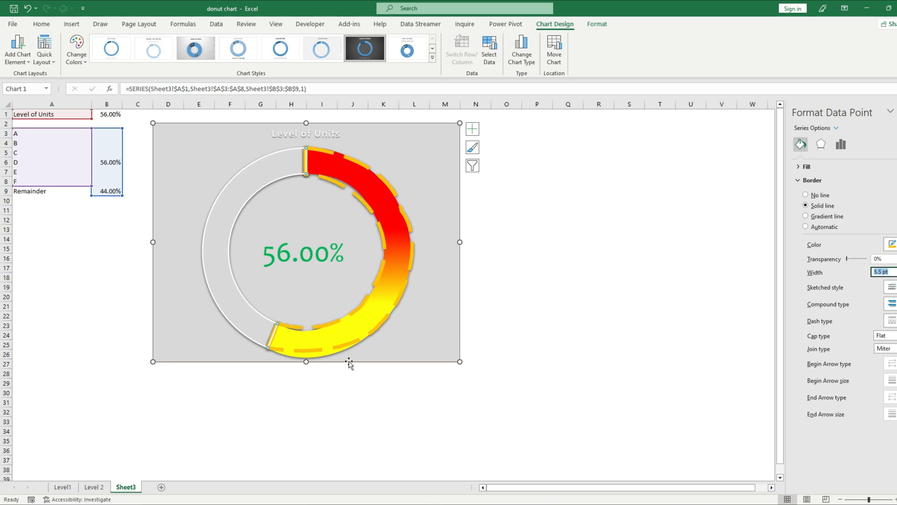
- Change the font colour of the whole "Level of Units" chart title to Automatic black and deselect the chart
left_click(311, 132)
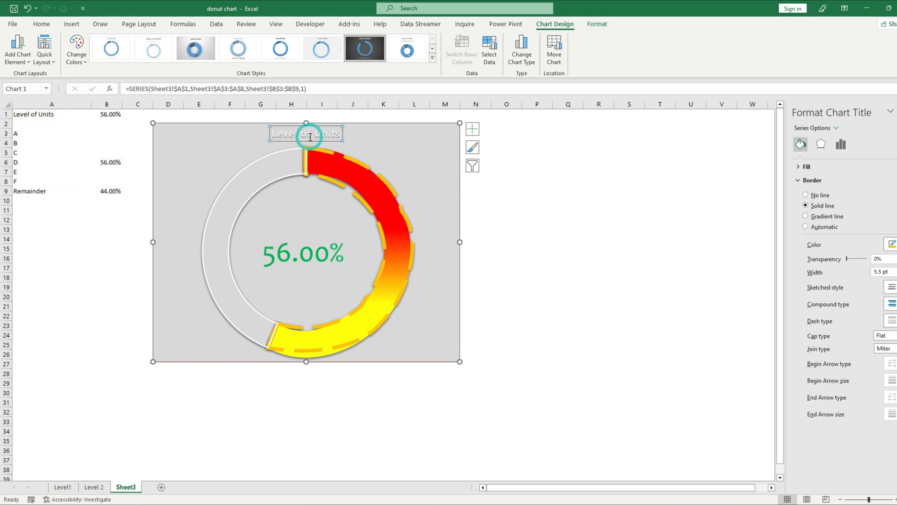
double_click(312, 133)
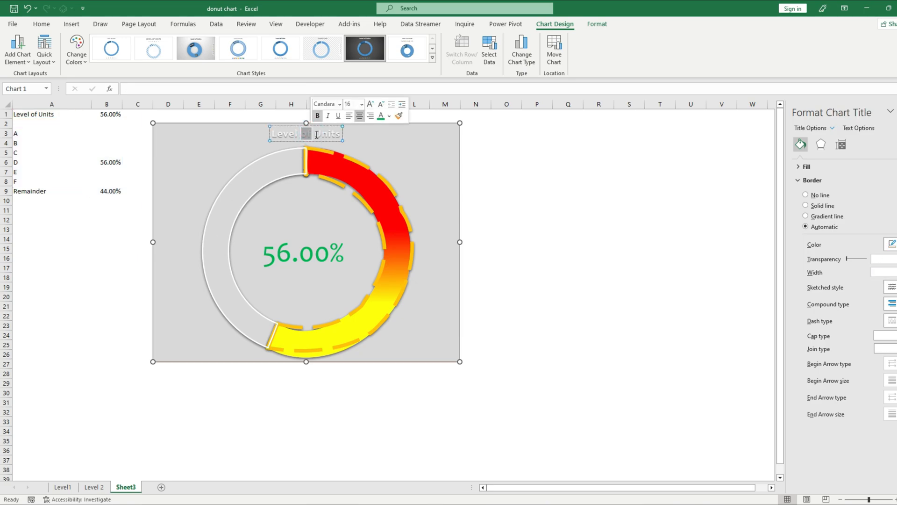
left_click(317, 135)
key("ctrl+a")
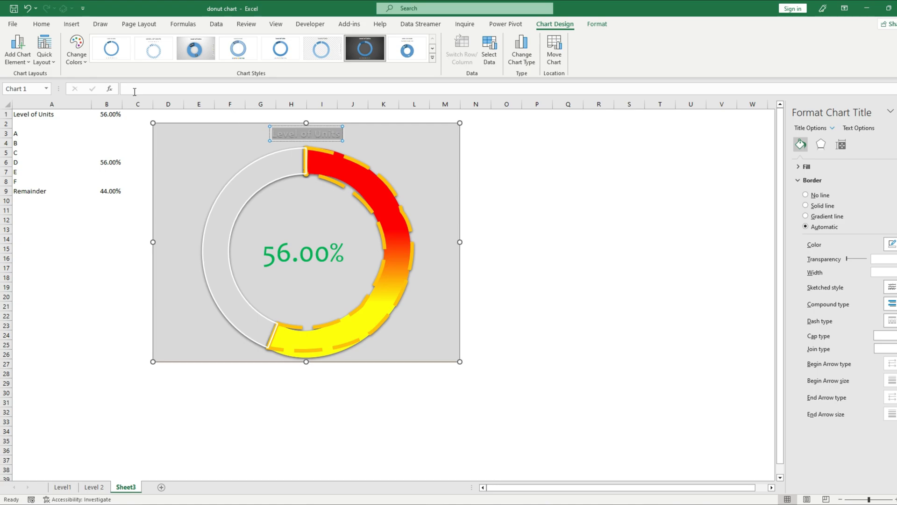
left_click(42, 24)
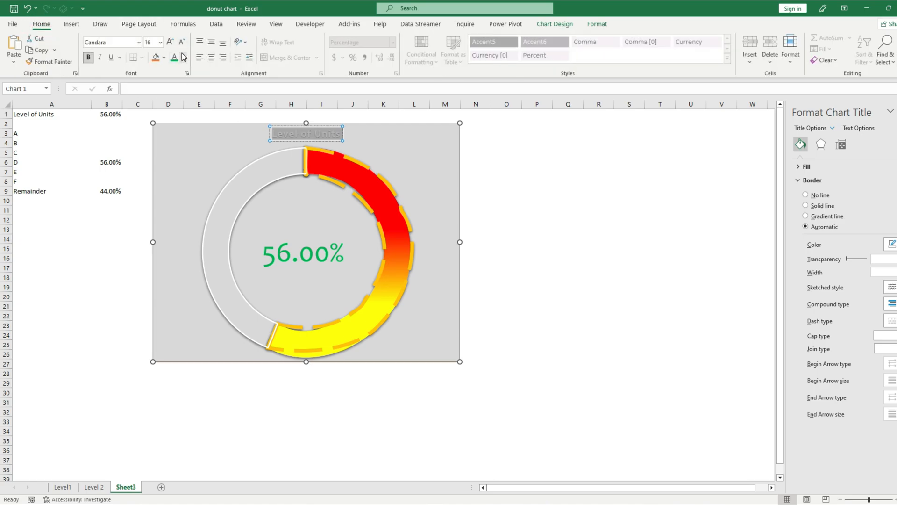
left_click(182, 57)
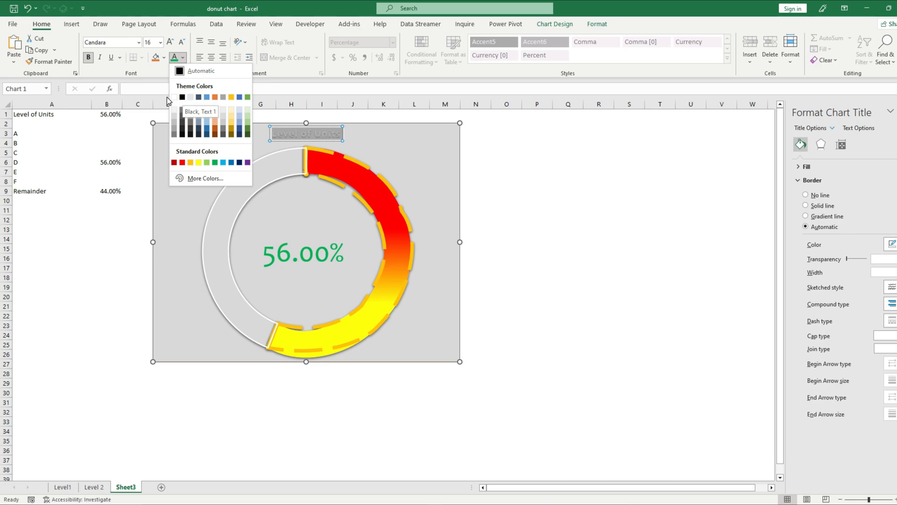
left_click(180, 71)
left_click(381, 148)
left_click(330, 135)
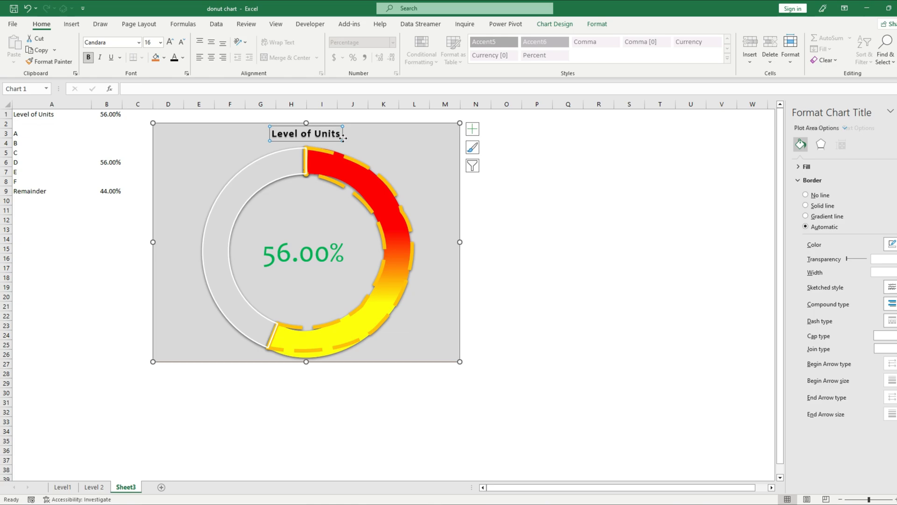
left_click(340, 135)
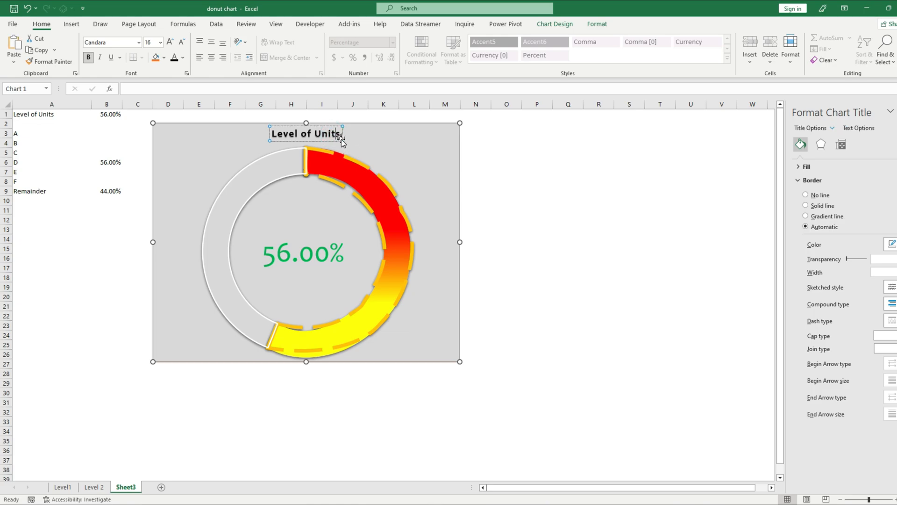
left_click(567, 182)
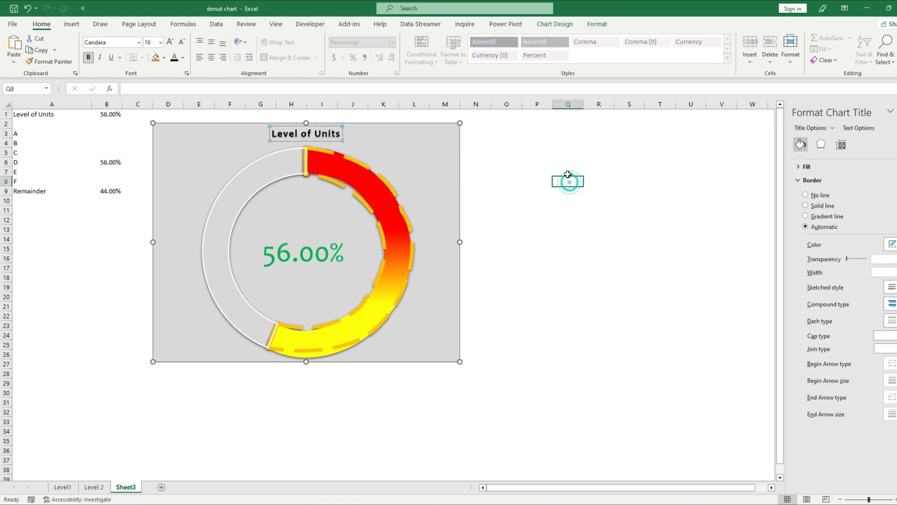
left_click(620, 326)
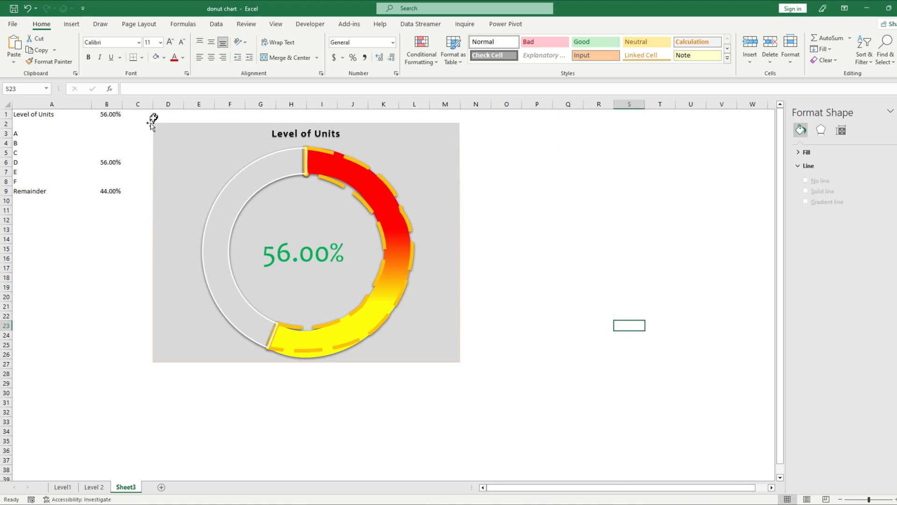
- Test the chart with Level of Units values of 10%, 20% and 25% in B1
left_click(108, 115)
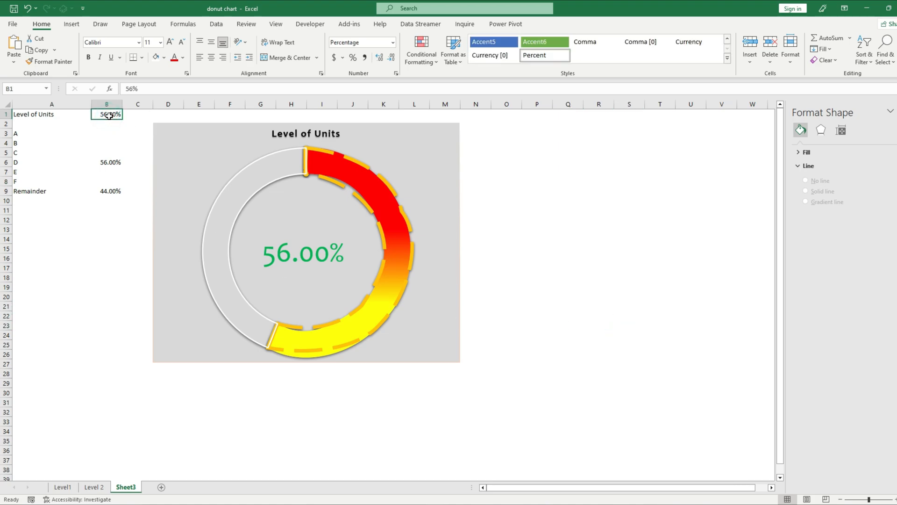
type("10")
key("Return")
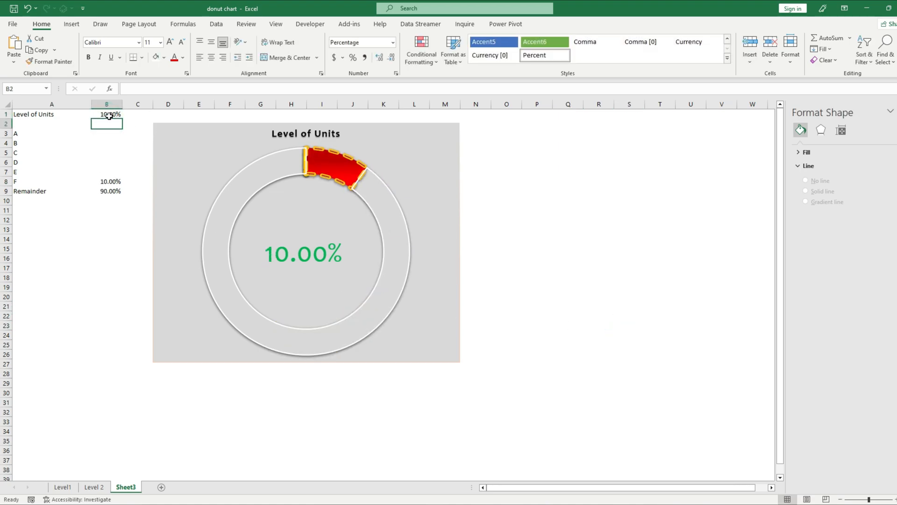
left_click(109, 116)
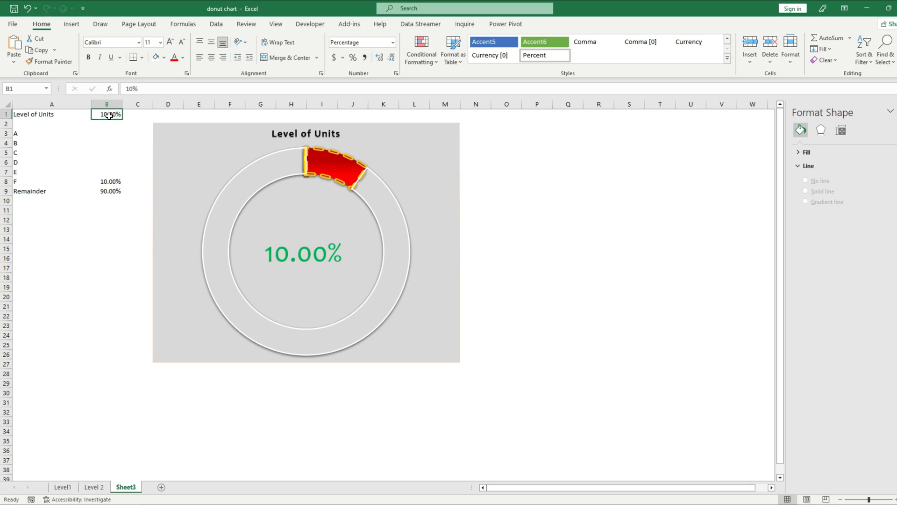
type("2")
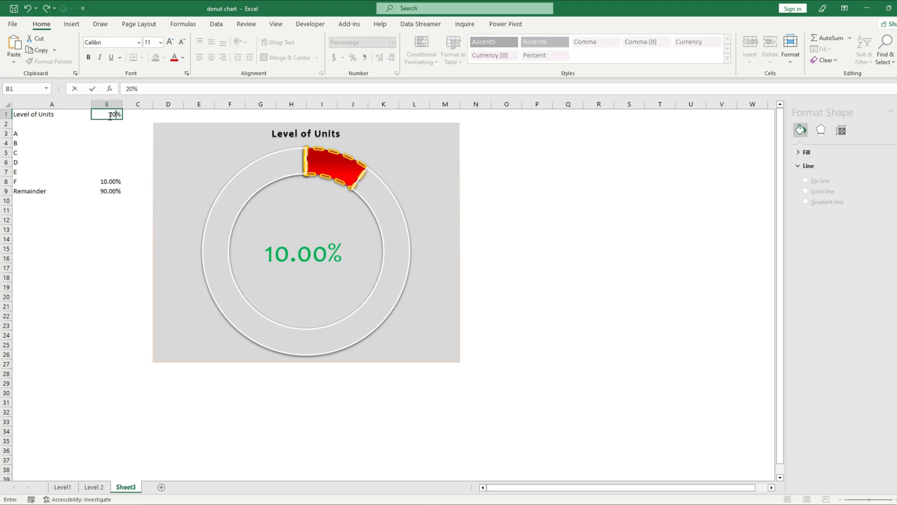
key("Return")
left_click(109, 116)
type("25")
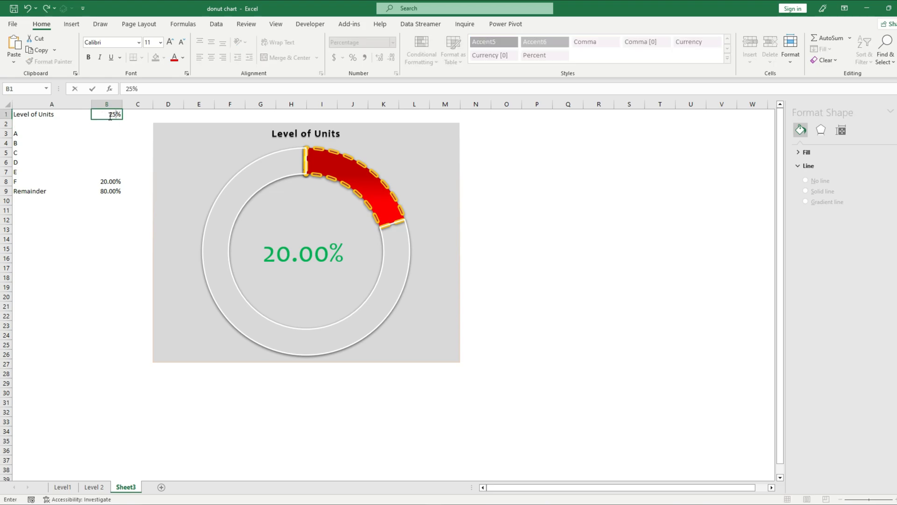
key("Return")
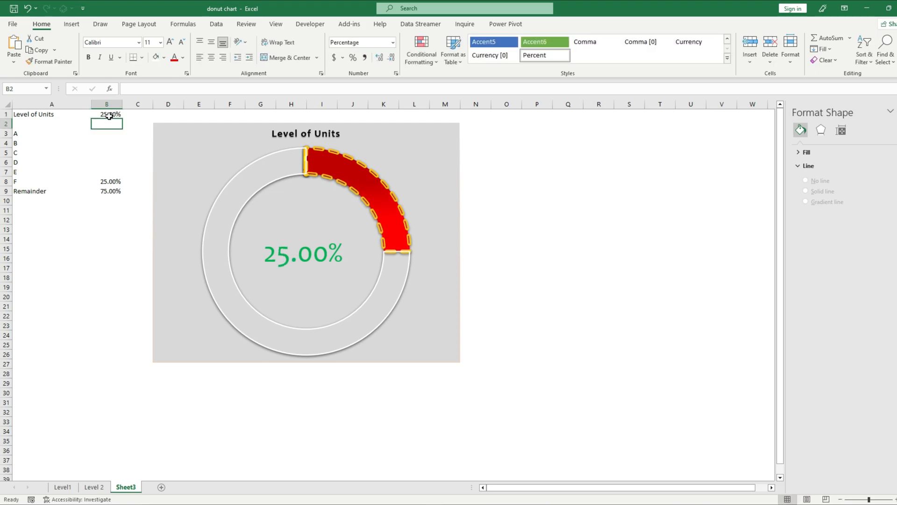
- Test the chart with Level of Units values of 35% and 44% in B1
left_click(109, 116)
type("6")
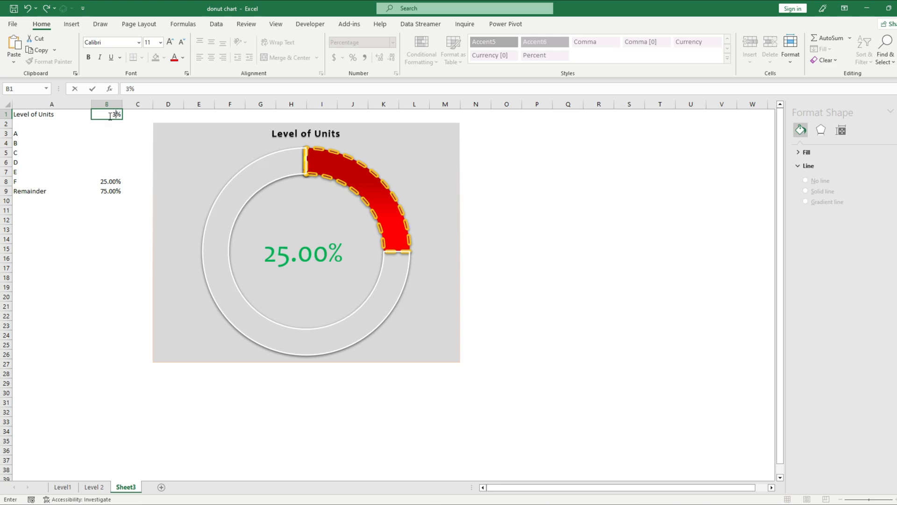
type("5")
key("Return")
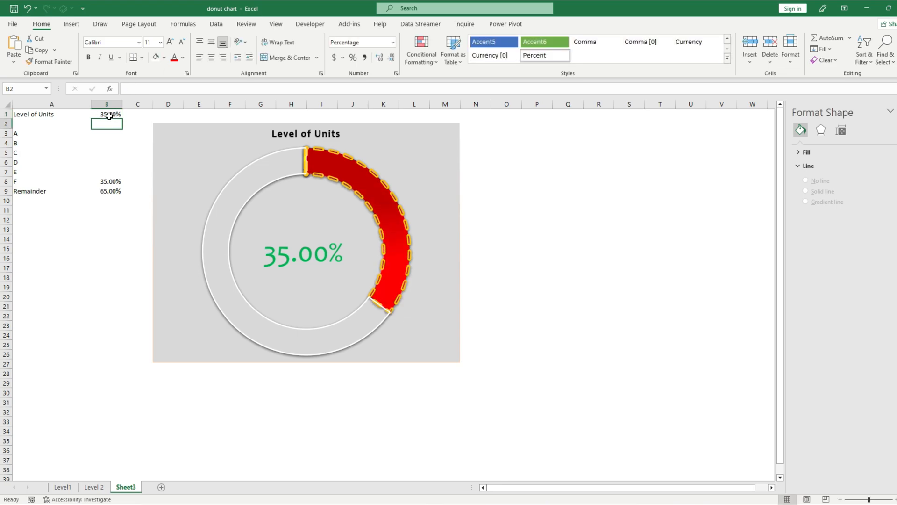
left_click(112, 114)
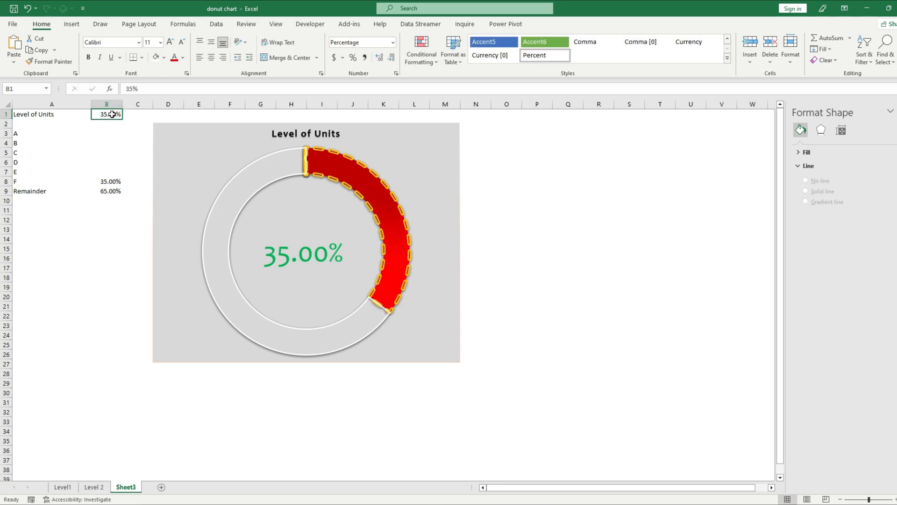
type("44")
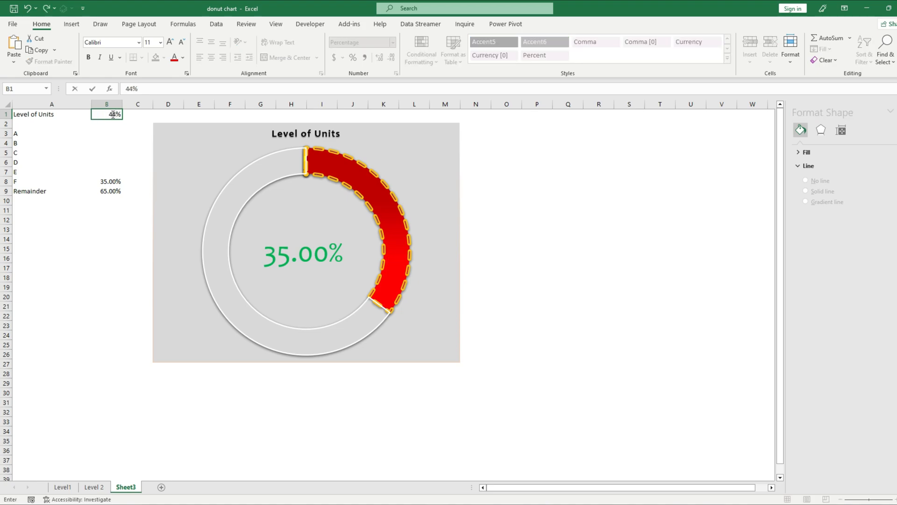
key("Return")
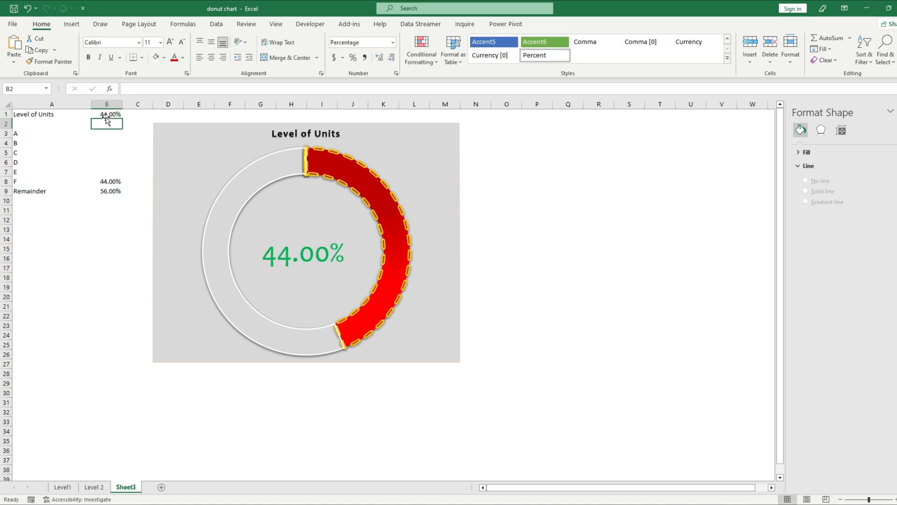
- Test the chart with Level of Units values of 45% and 48% in B1
left_click(111, 114)
type("45")
key("Return")
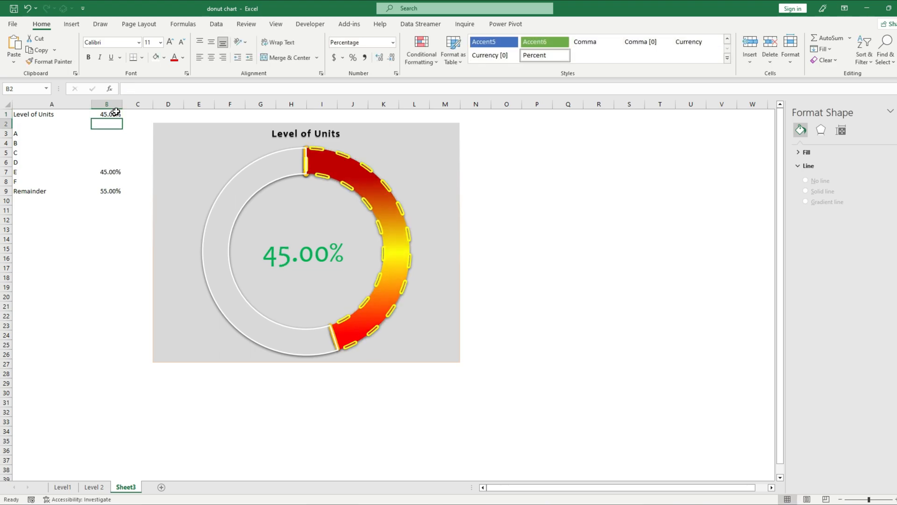
left_click(114, 114)
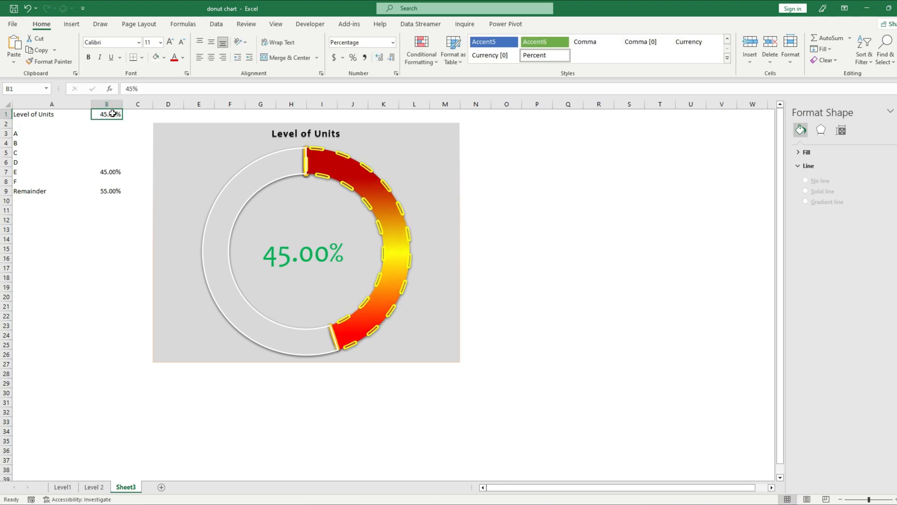
type("48")
key("Return")
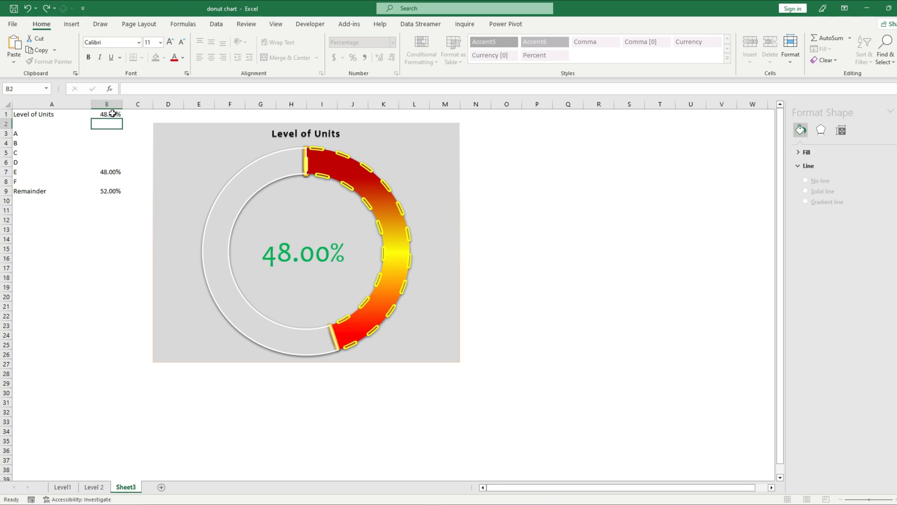
- Test the chart with Level of Units values of 65% and 58% in B1
left_click(111, 116)
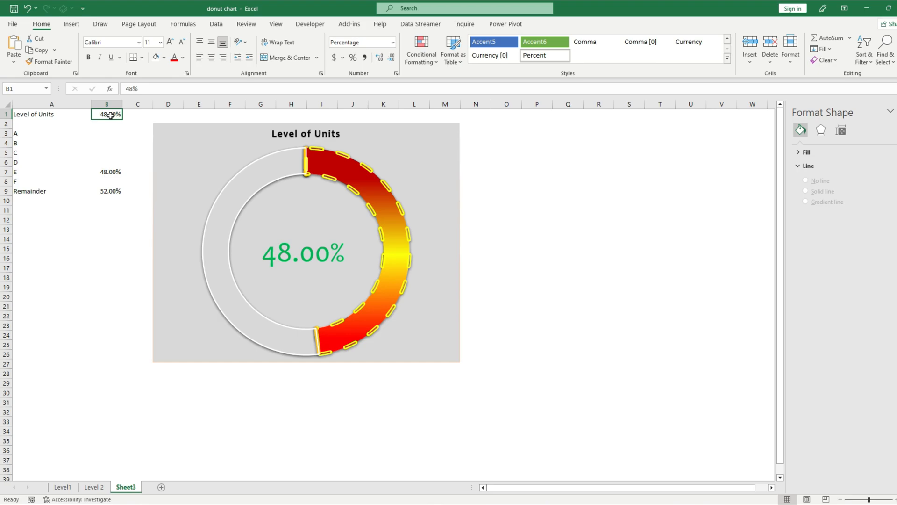
type("65")
key("Return")
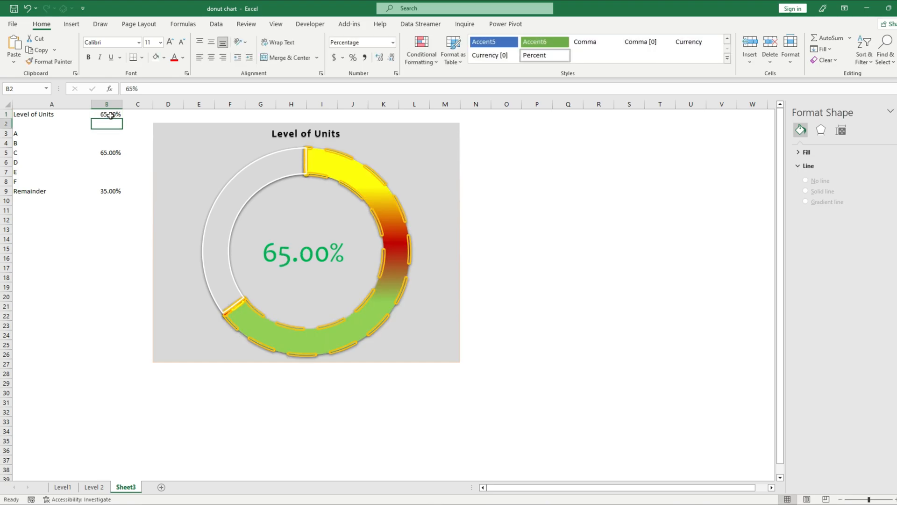
left_click(108, 115)
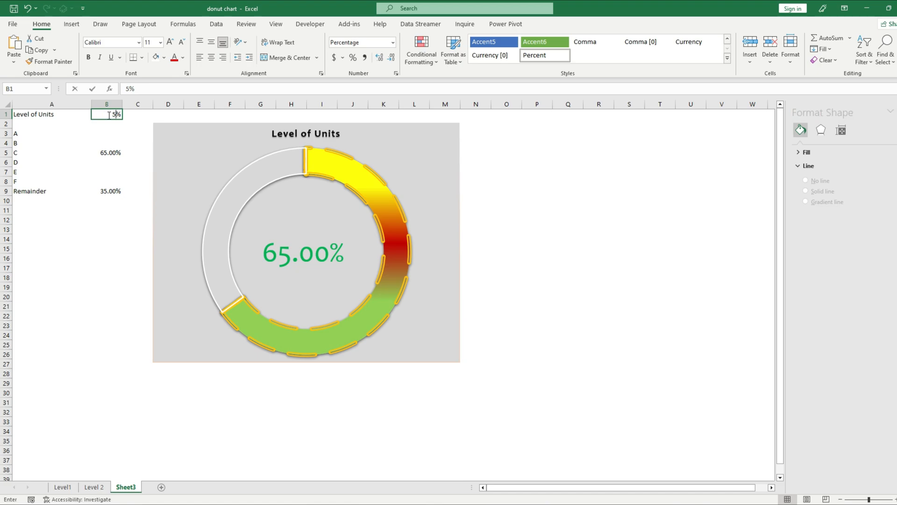
type("58")
key("Return")
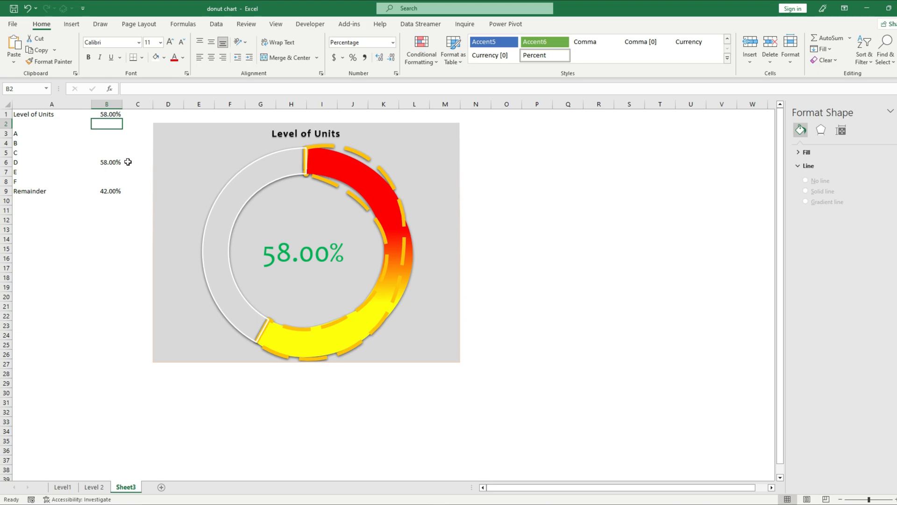
- Test the chart with Level of Units values of 63% and 66% in B1
left_click(106, 115)
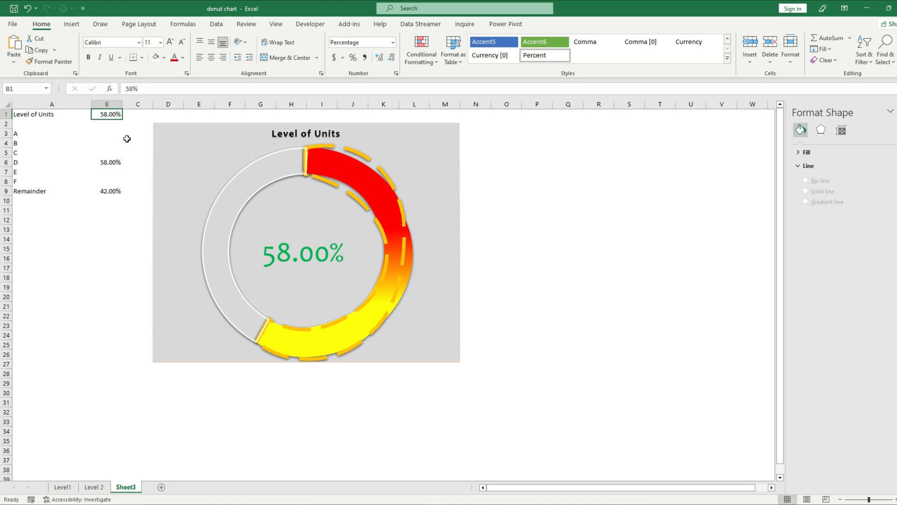
type("63")
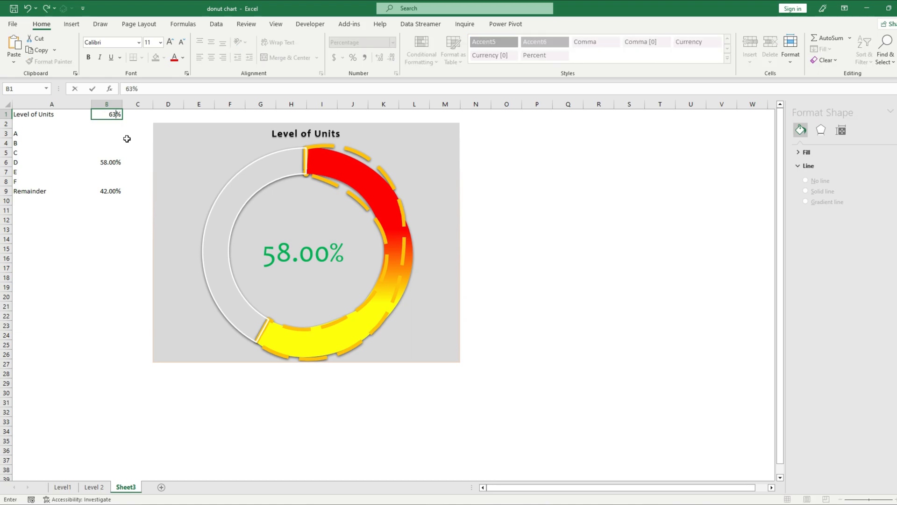
key("Return")
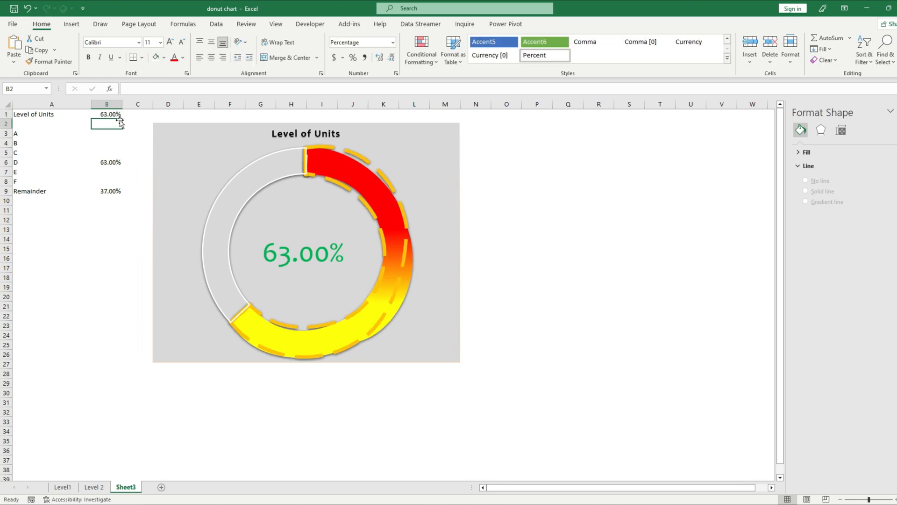
left_click(111, 114)
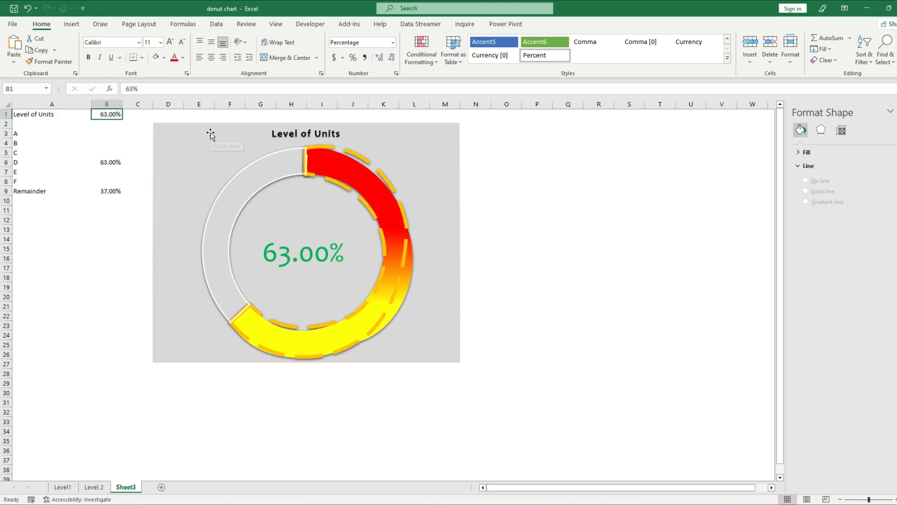
type("66")
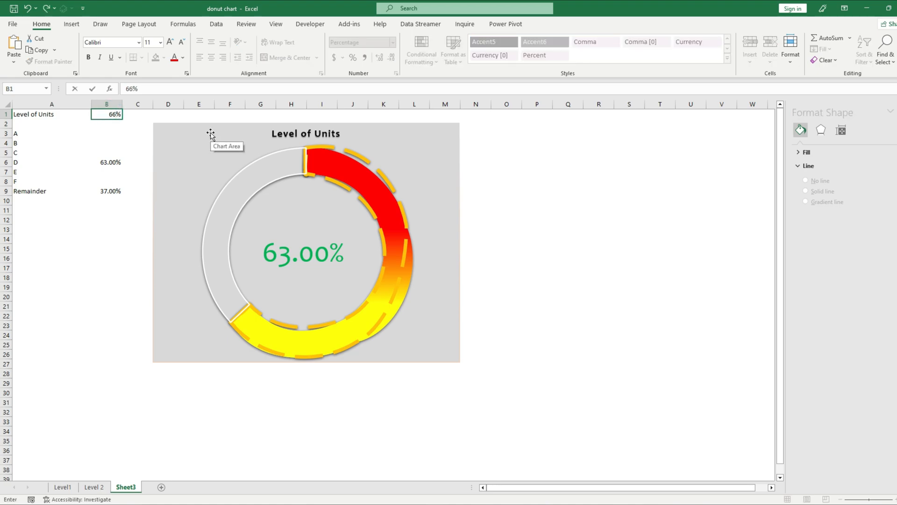
key("Return")
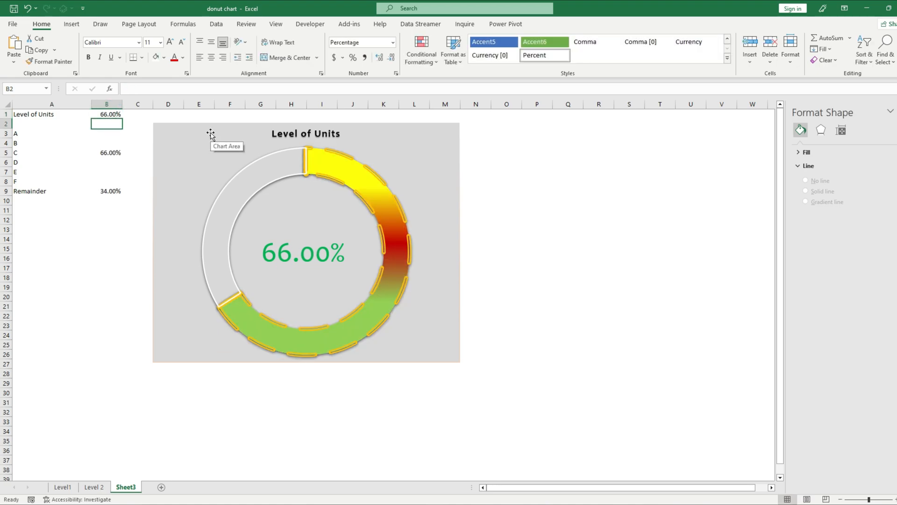
- Test the chart with Level of Units values of 69% and 72% in B1
left_click(114, 115)
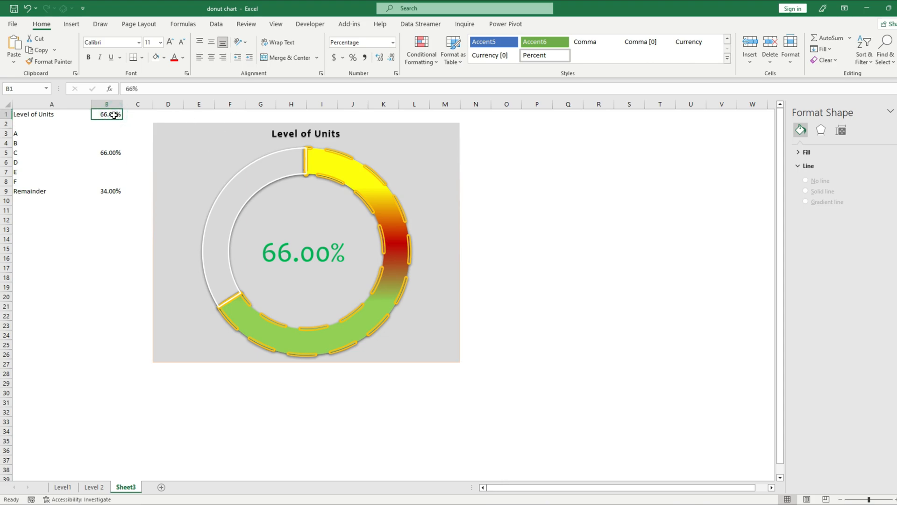
type("69")
key("Return")
left_click(108, 113)
type("72")
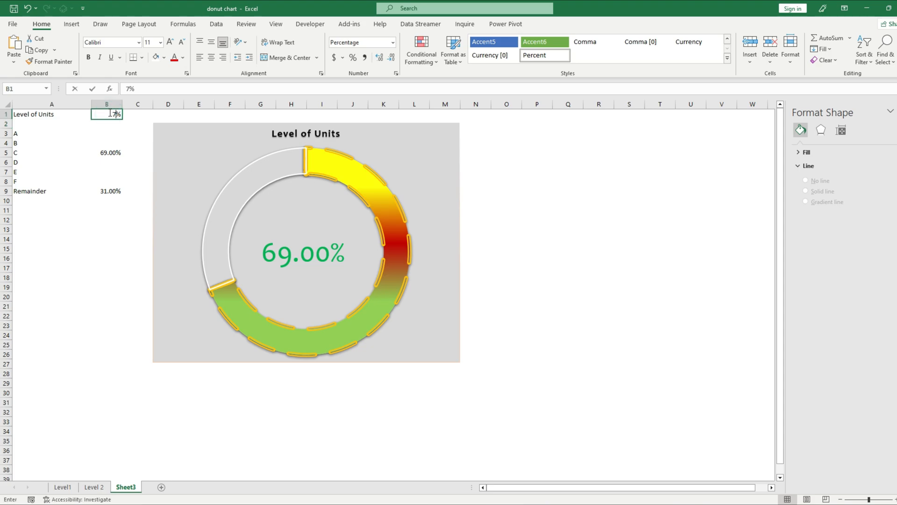
key("Return")
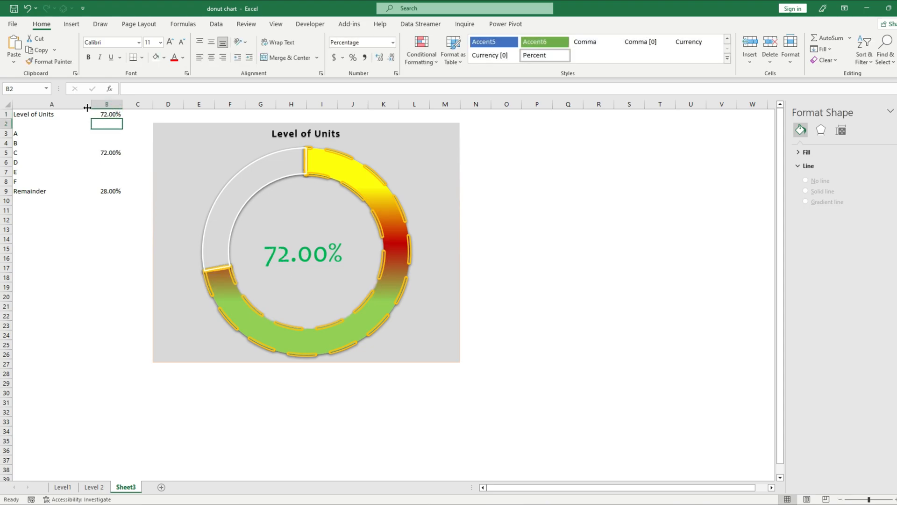
- Test the chart with Level of Units values of 76% and 84% in B1
left_click(105, 114)
type("76")
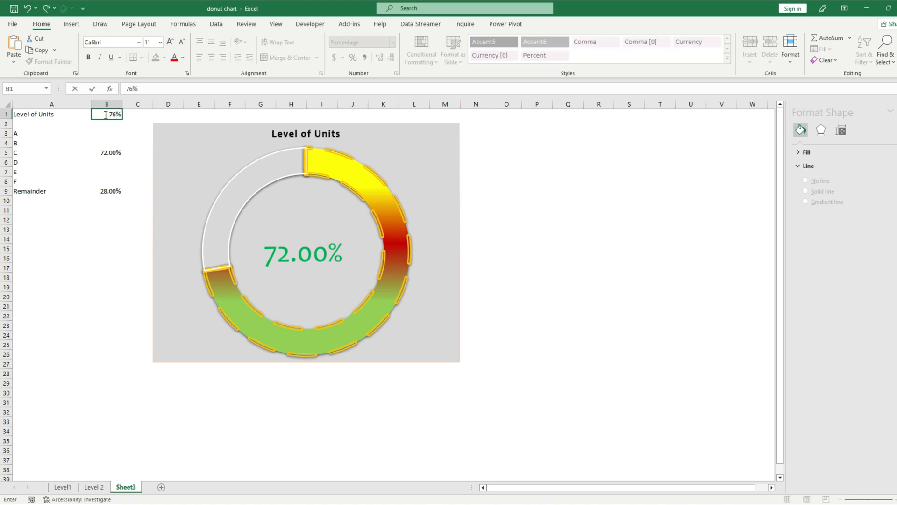
key("Return")
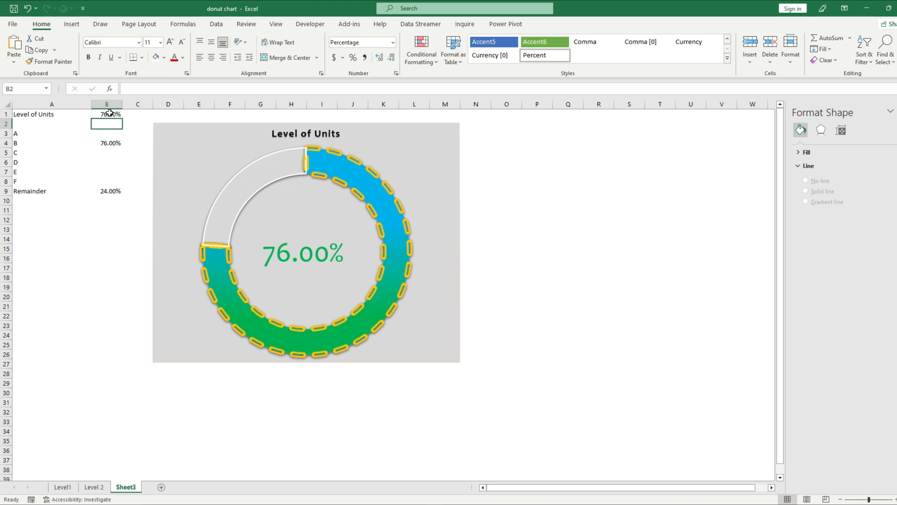
left_click(109, 113)
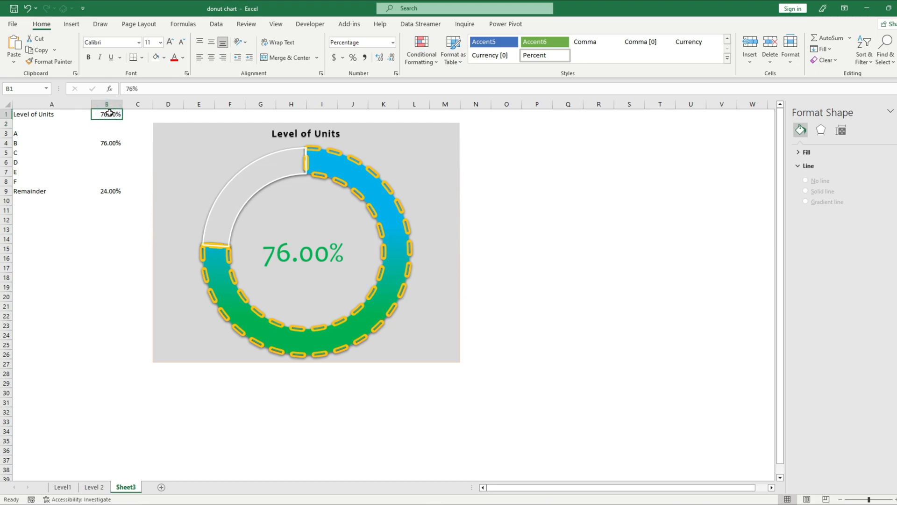
type("84")
key("Return")
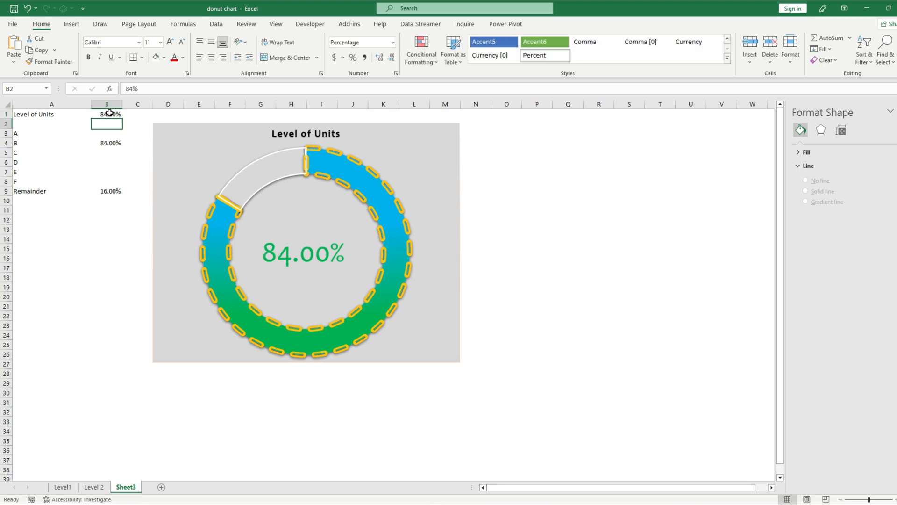
- Set the Level of Units value in B1 to 87%
left_click(108, 113)
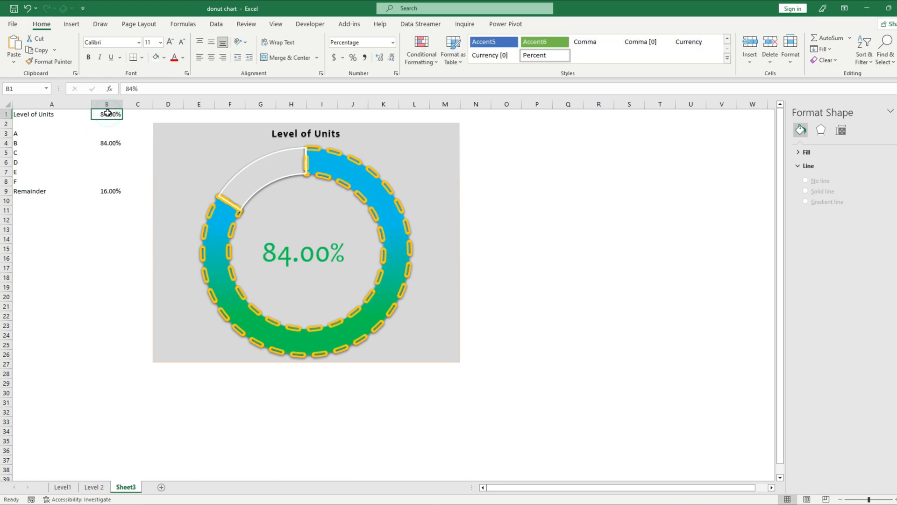
type("87")
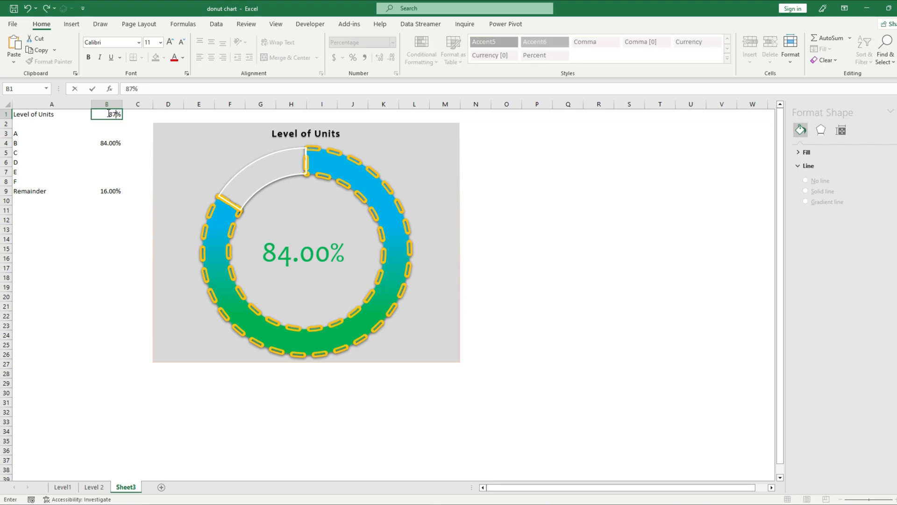
key("Return")
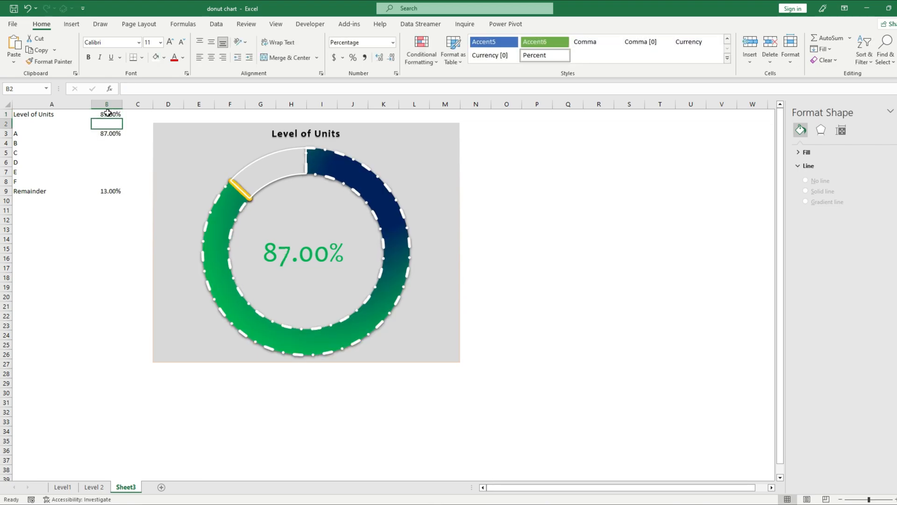
- Enlarge the donut chart so its lower-right corner reaches about cell R36
left_click(584, 258)
left_click(451, 348)
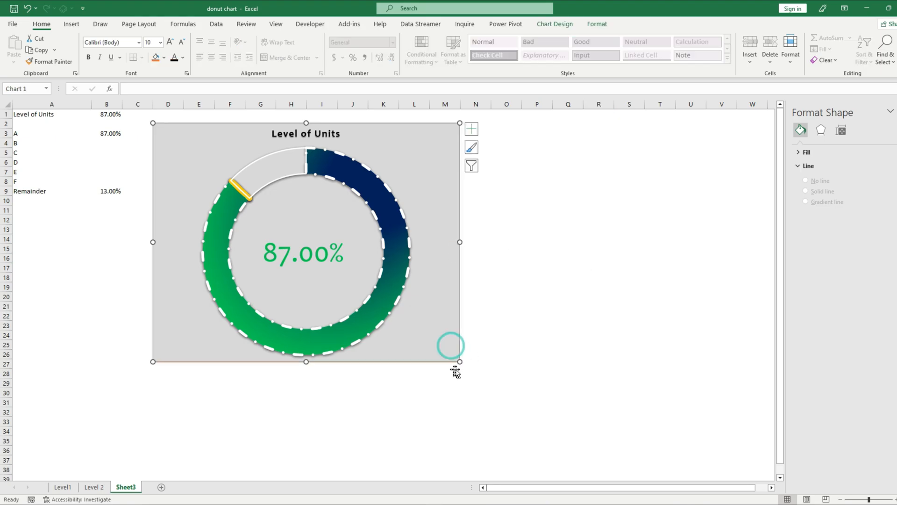
left_click_drag(459, 360, 601, 449)
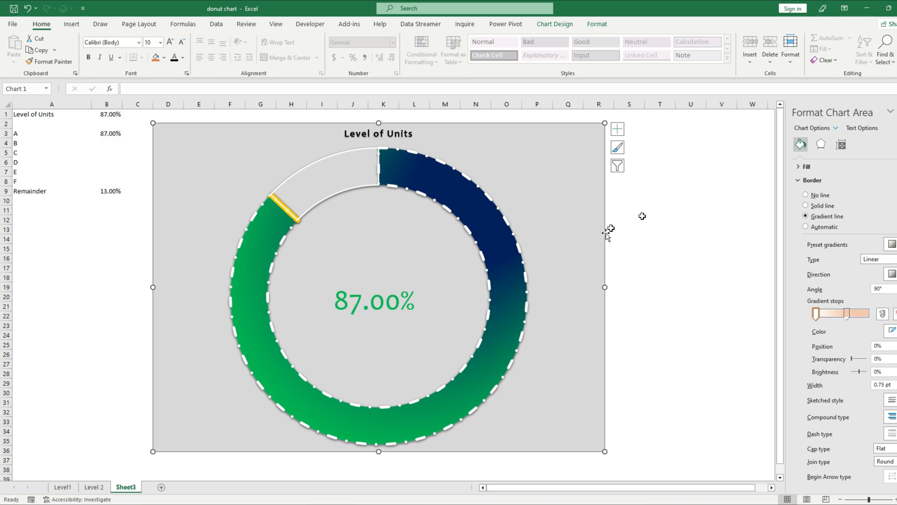
- Give the A segment's dashed border a black-to-blue gradient, set the chart area to No fill and deselect the chart
left_click(502, 248)
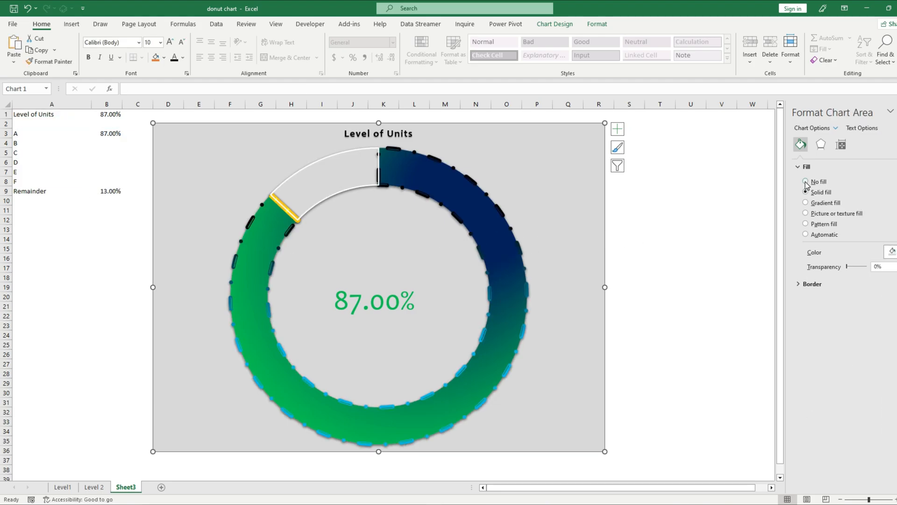
left_click(806, 182)
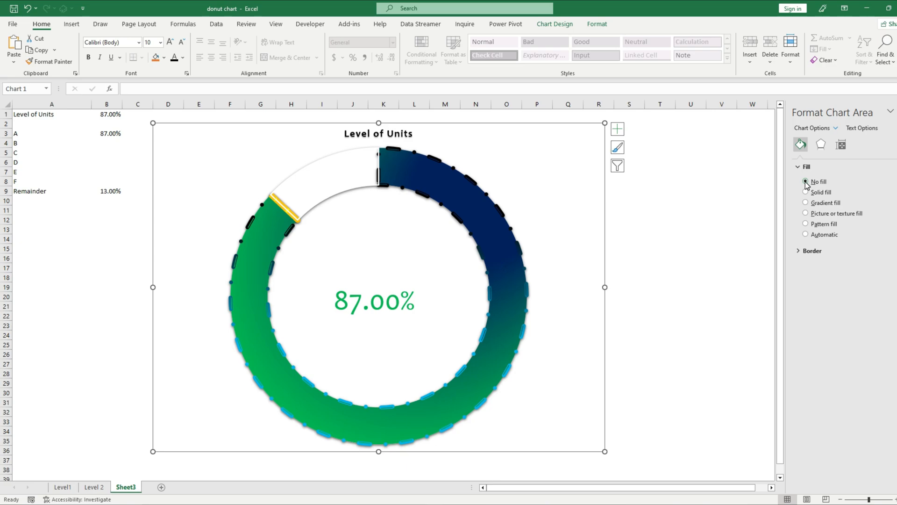
left_click(696, 193)
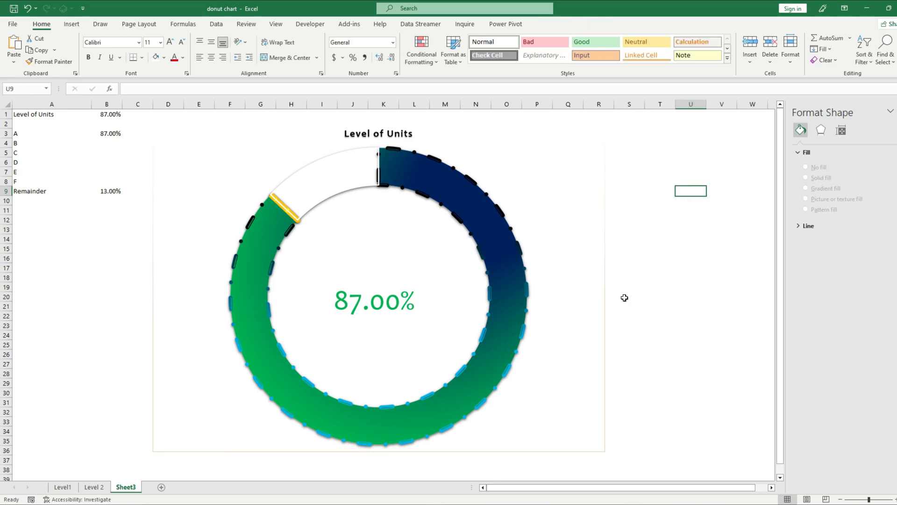
- Test the chart with Level of Units values of 96% and 82% in B1
left_click(105, 117)
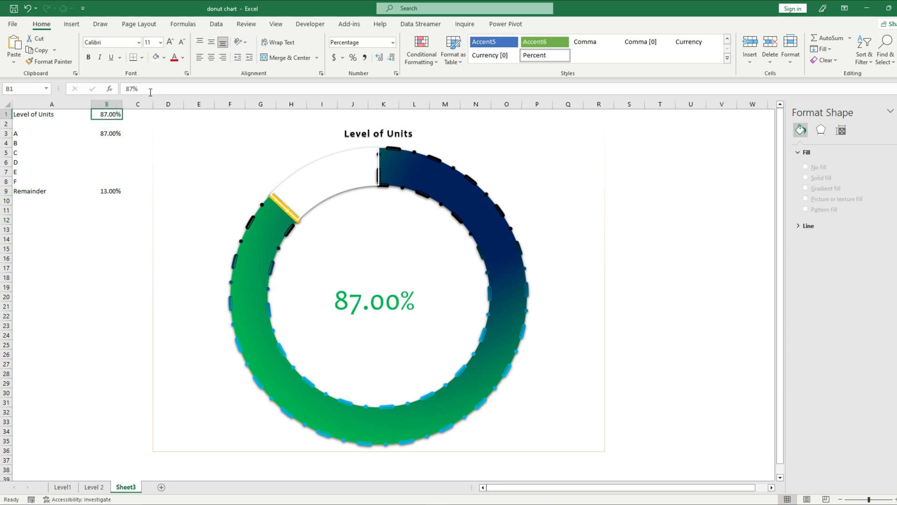
type("96")
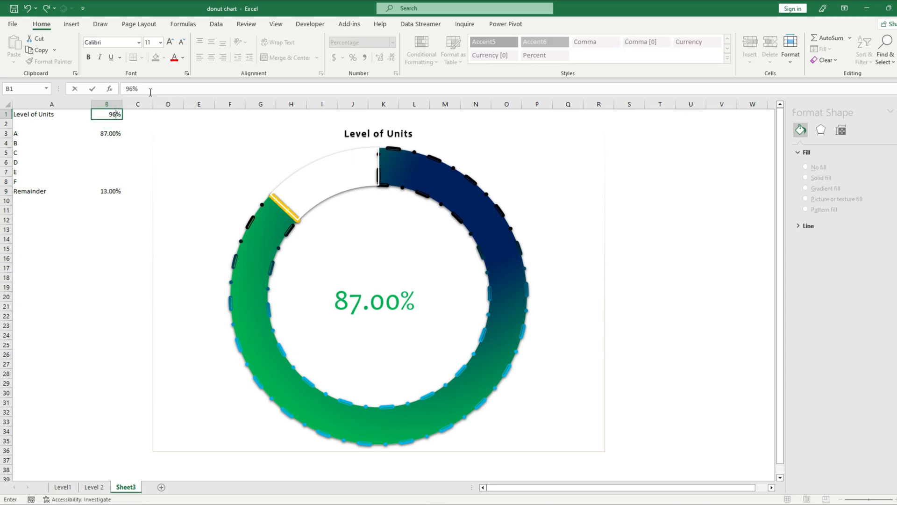
key("Return")
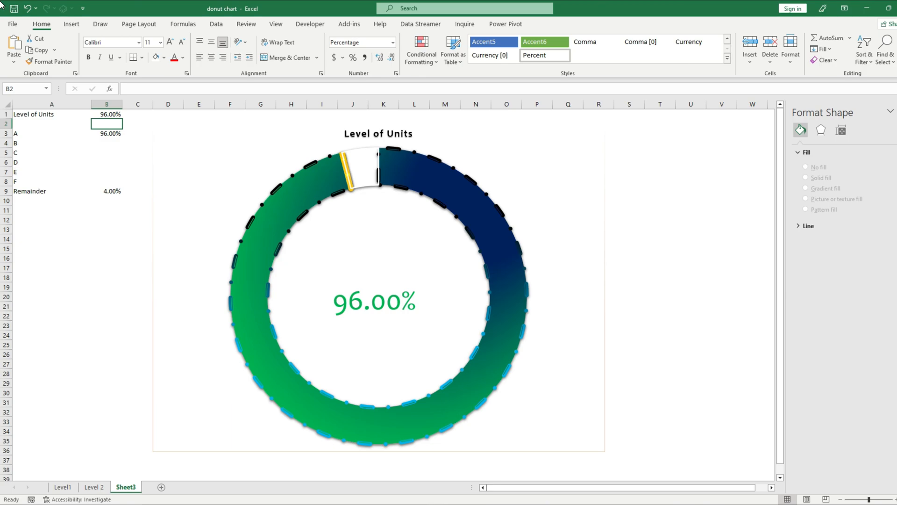
left_click(103, 112)
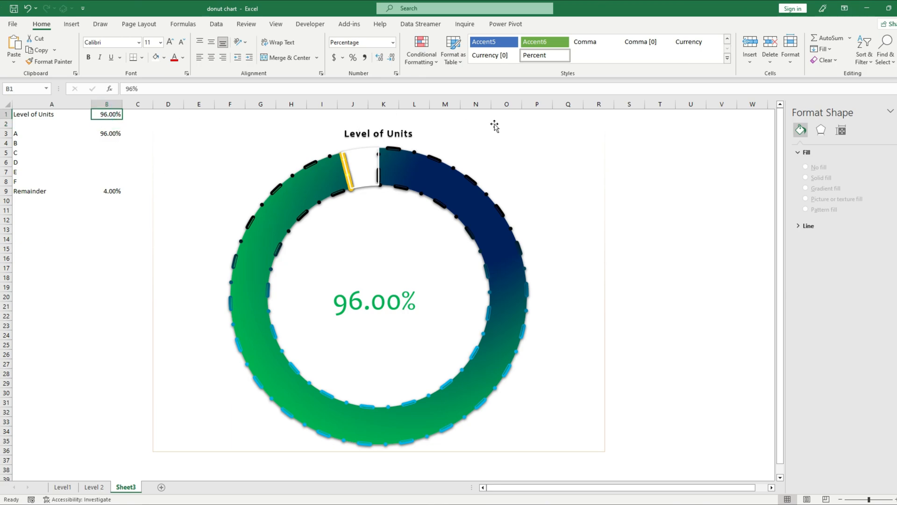
type("82")
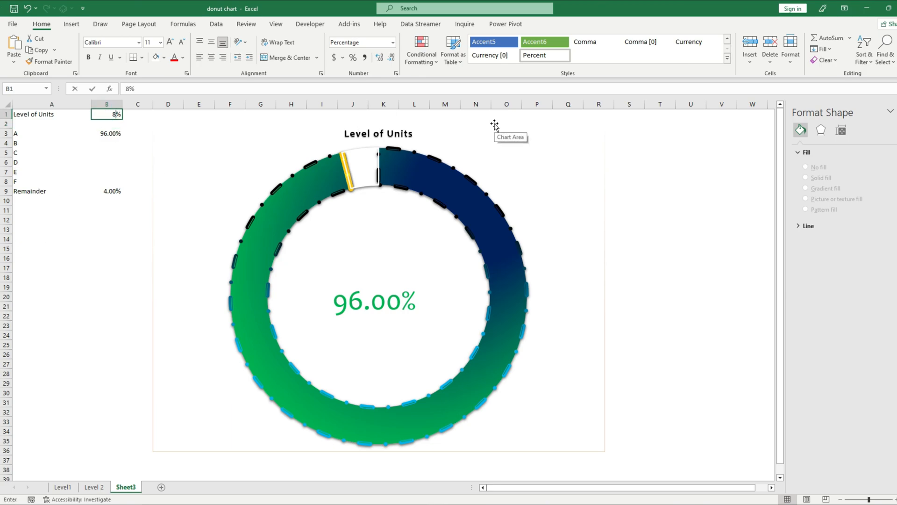
key("Return")
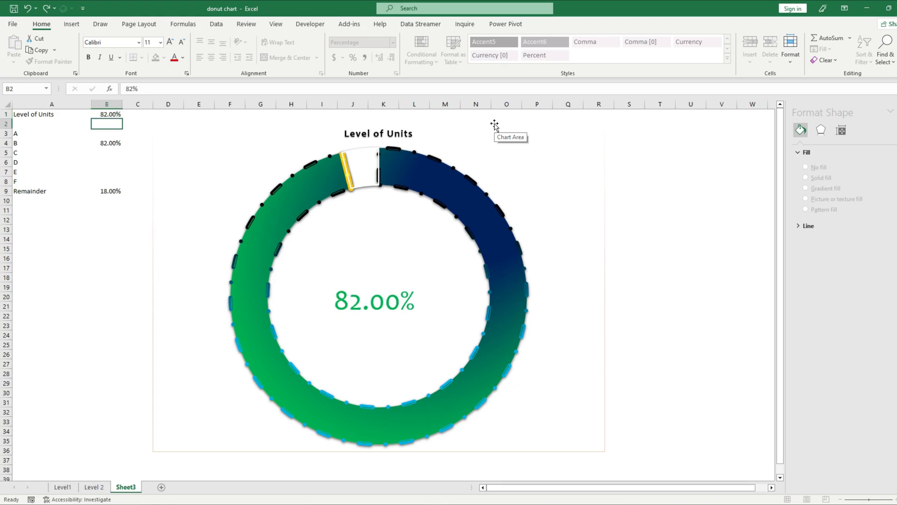
- Shrink the donut chart so its lower-right corner reaches about cell Q32, and deselect it
left_click(576, 411)
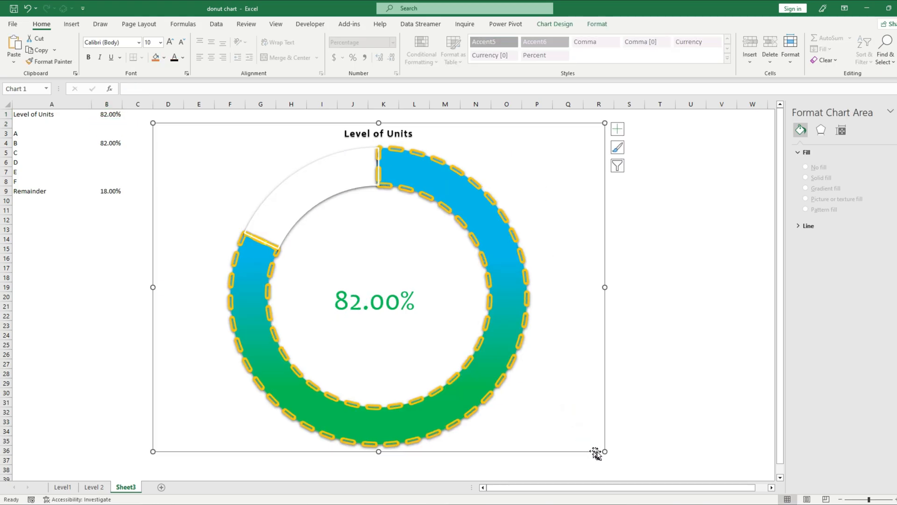
left_click_drag(603, 449, 568, 417)
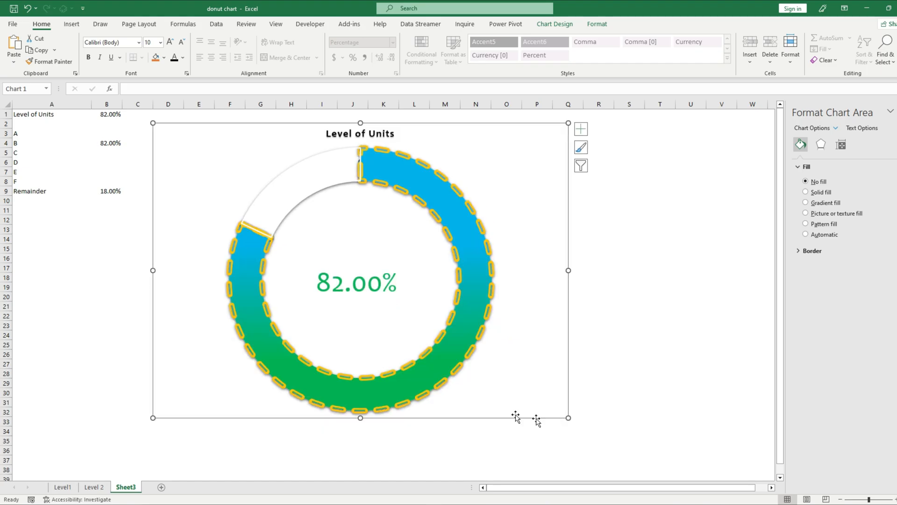
left_click(639, 304)
- Set the Level of Units value in B1 to 88%
left_click(106, 115)
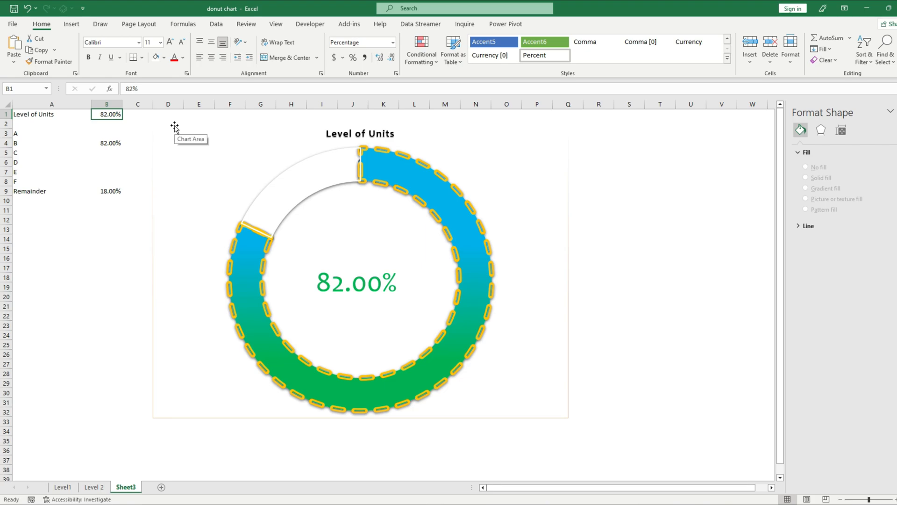
type("88")
key("Return")
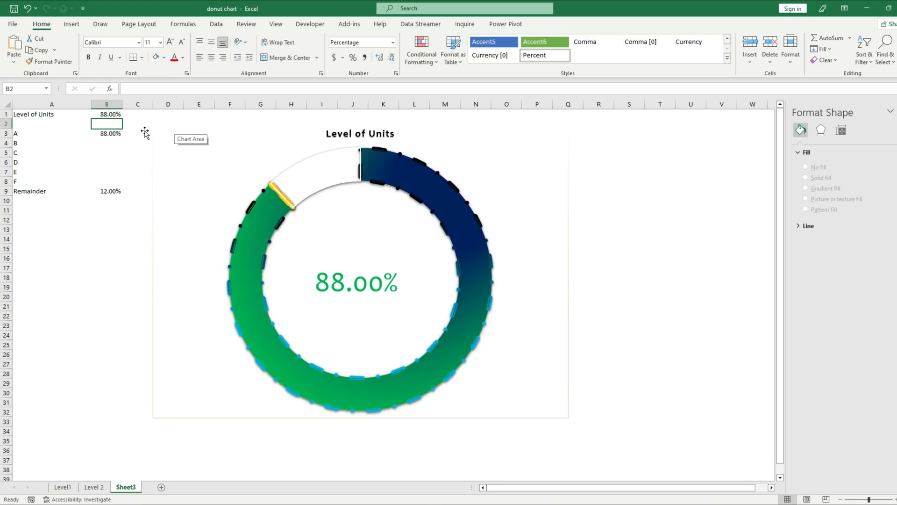
- Set the font size of the percentage label inside the donut to 60
left_click(351, 283)
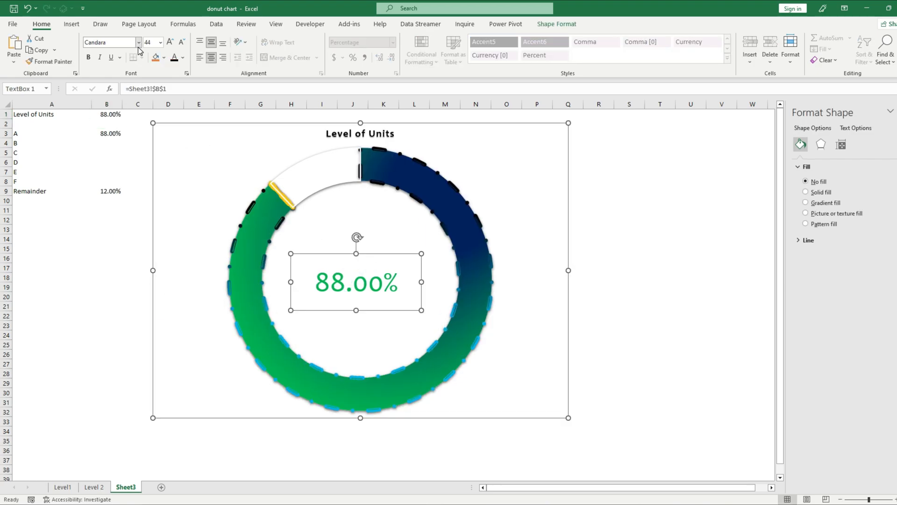
left_click(160, 42)
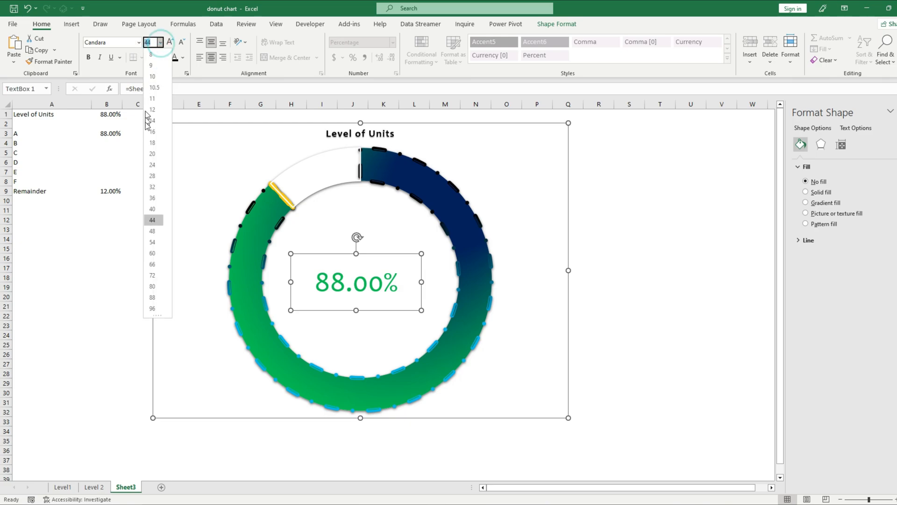
left_click(153, 252)
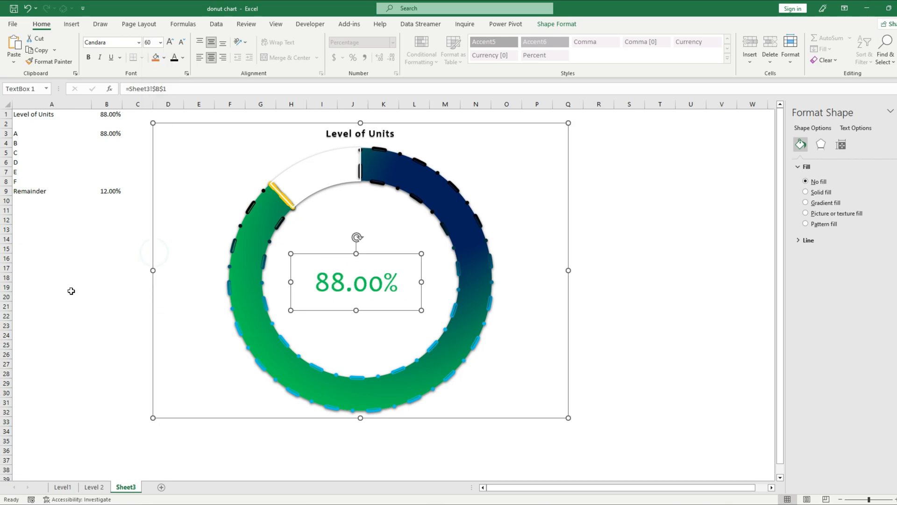
left_click_drag(69, 286, 69, 291)
- Enlarge the percentage label's text box slightly, re-centre it inside the donut ring and deselect it
left_click(374, 292)
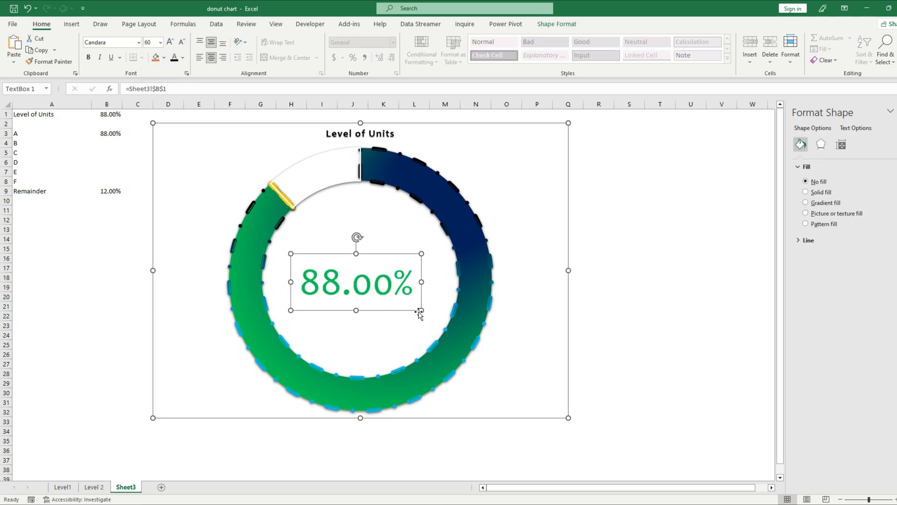
left_click_drag(420, 310, 436, 321)
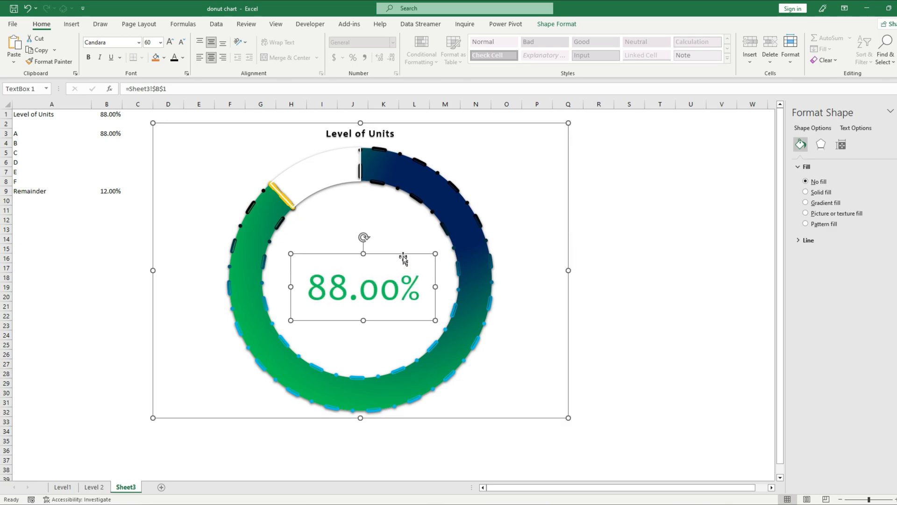
left_click_drag(401, 254, 392, 249)
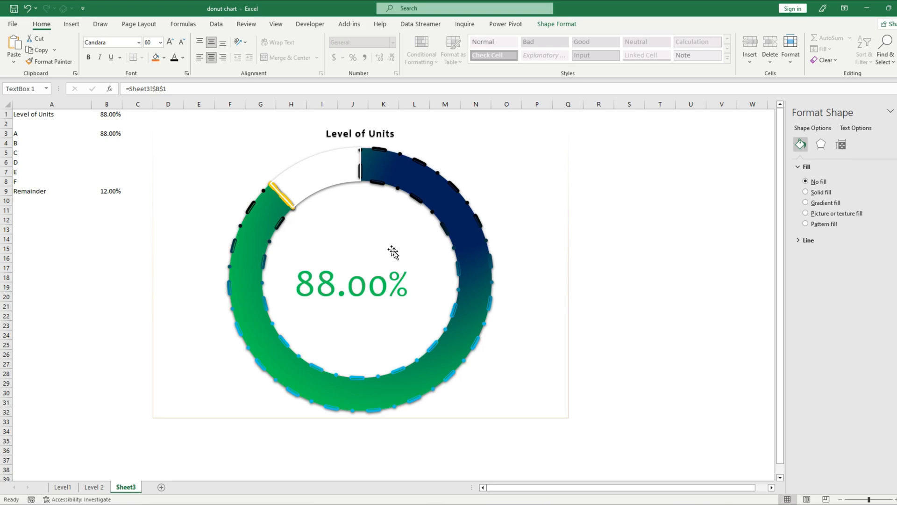
left_click(114, 258)
- Test the chart and its enlarged label with Level of Units values of 87.45% and 76% in B1
left_click(109, 114)
type("87")
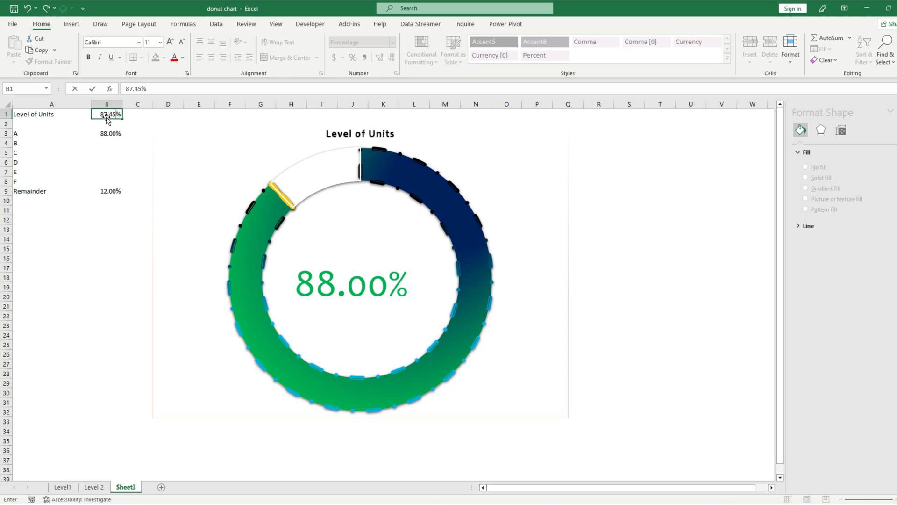
type(".45")
key("Return")
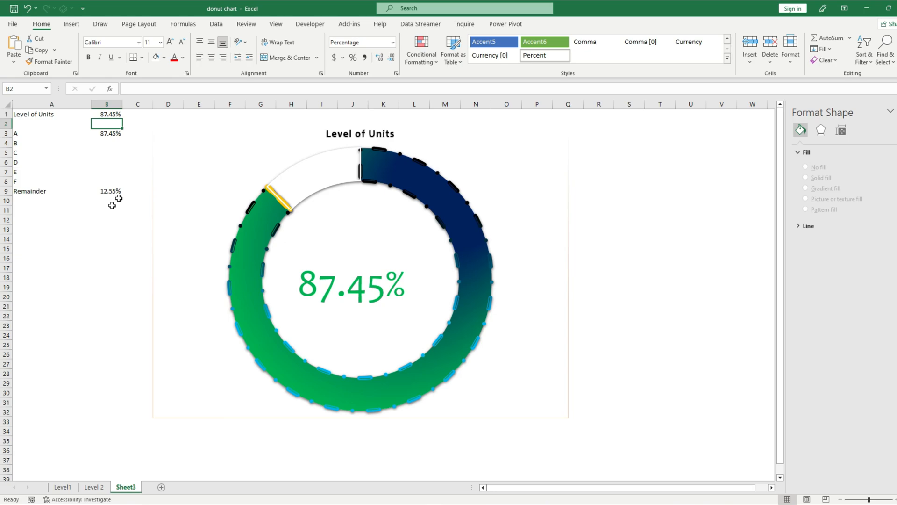
left_click(106, 113)
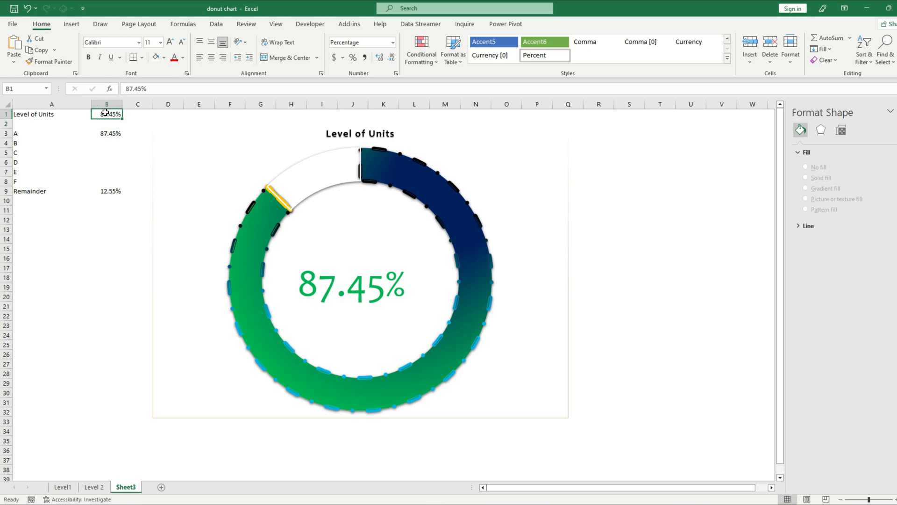
type("76")
key("Return")
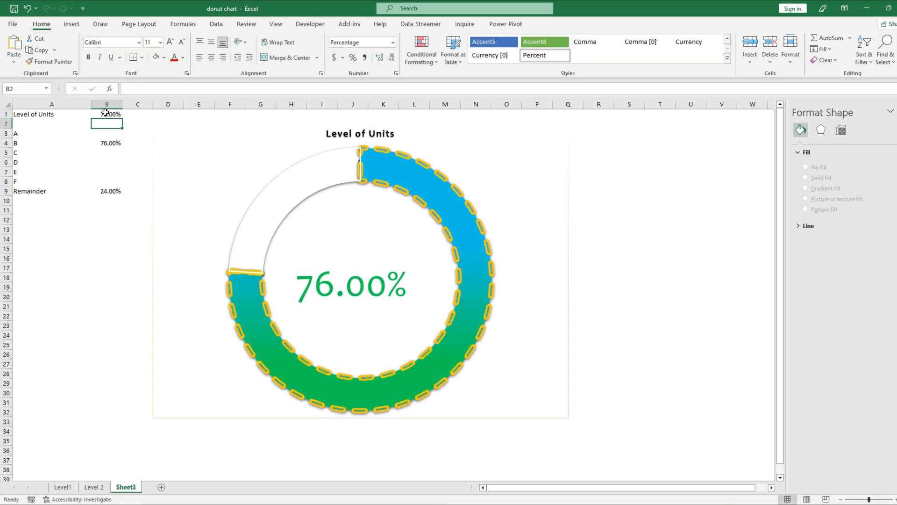